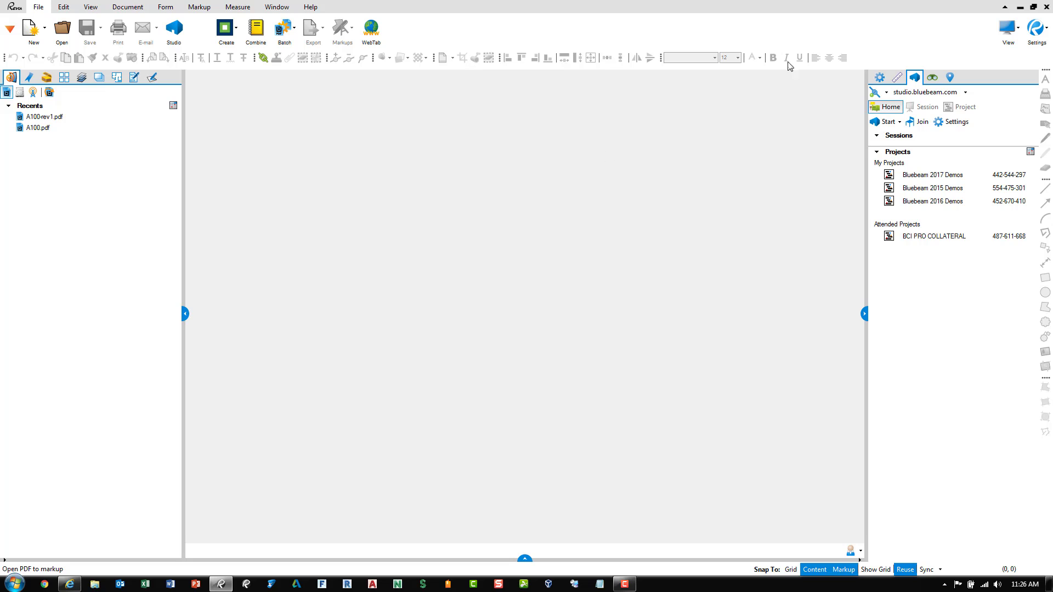
Step: Turn off Toolbar Integration Only in the Studio preferences
{"action": "left_click", "coordinate": [1033, 40]}
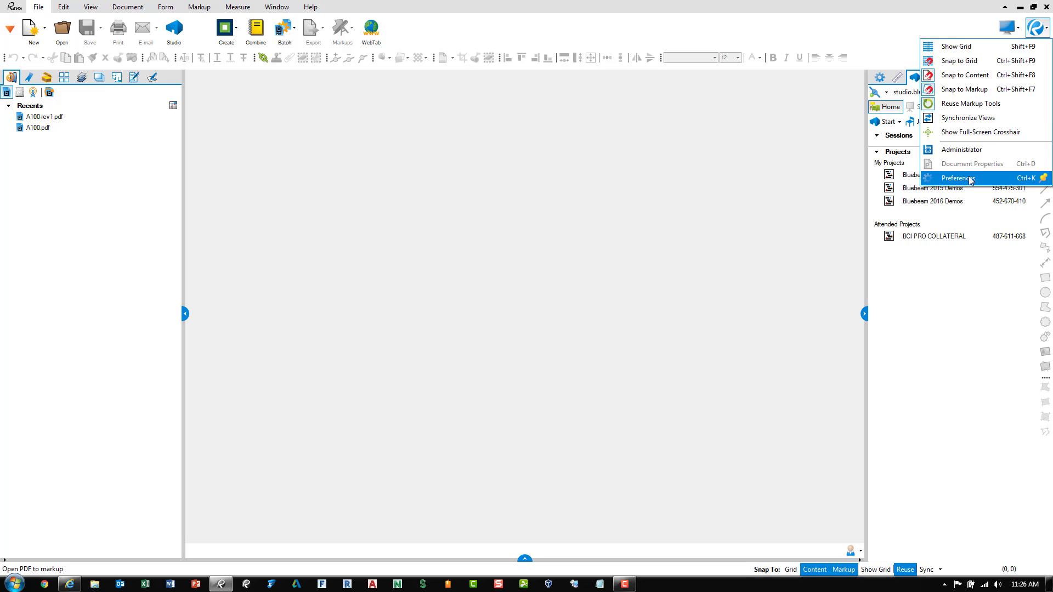
{"action": "left_click", "coordinate": [971, 179]}
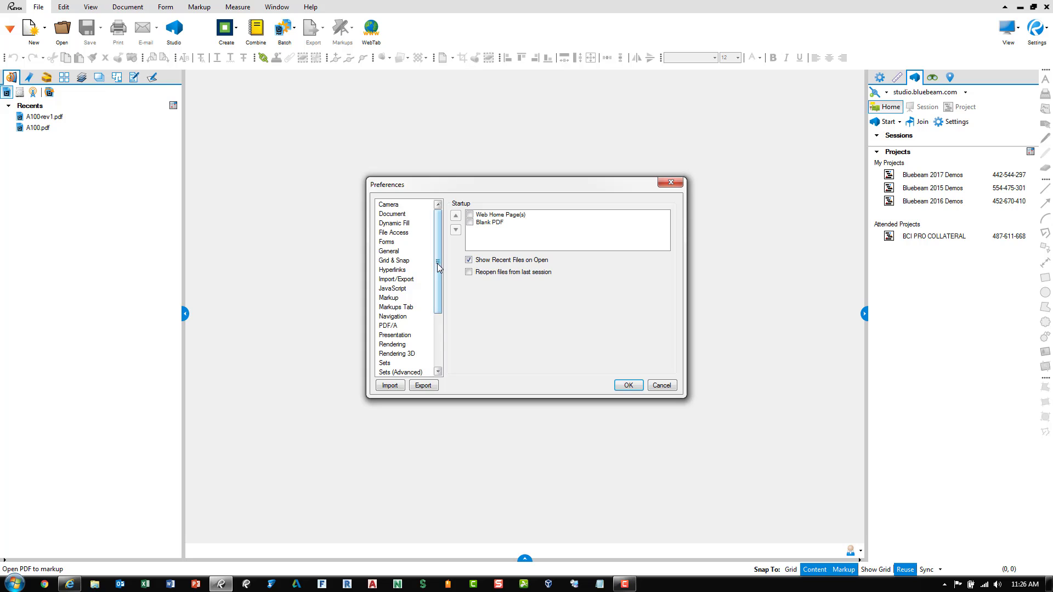
{"action": "left_click_drag", "start_coordinate": [437, 264], "coordinate": [439, 341]}
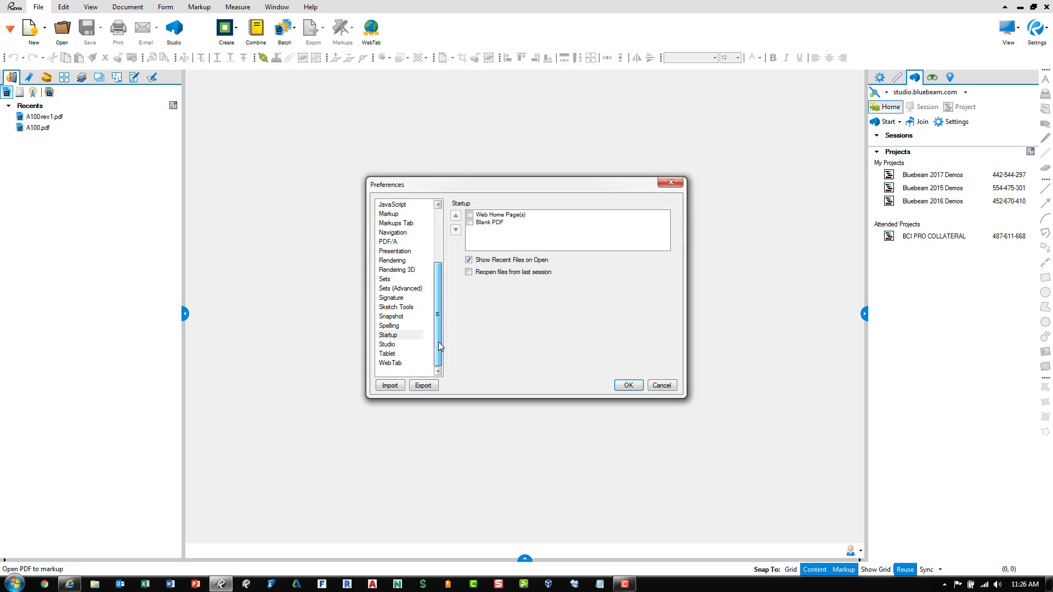
{"action": "left_click", "coordinate": [393, 345]}
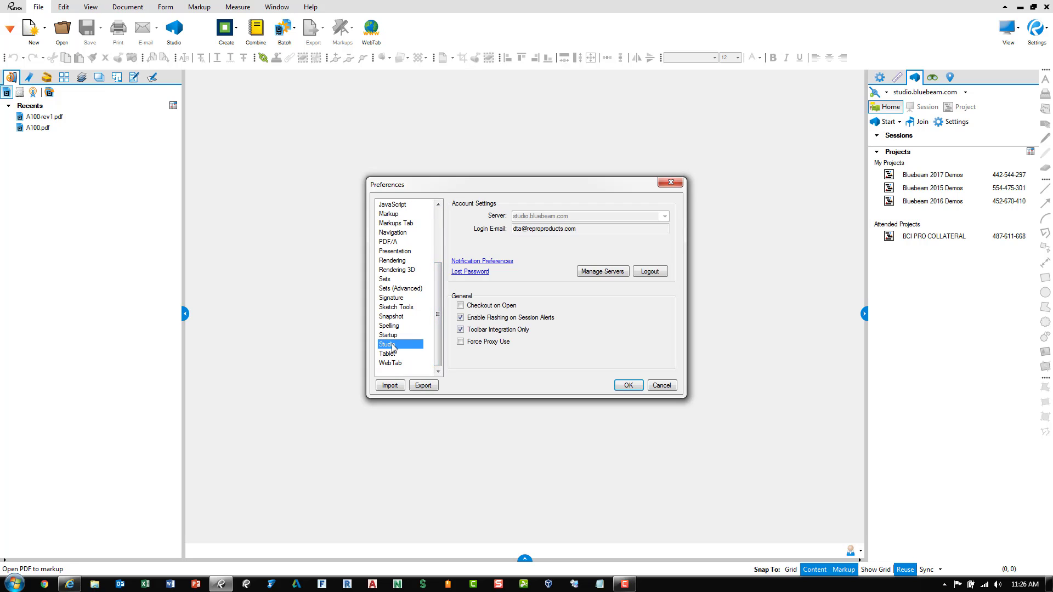
{"action": "left_click", "coordinate": [460, 331]}
{"action": "left_click", "coordinate": [629, 386]}
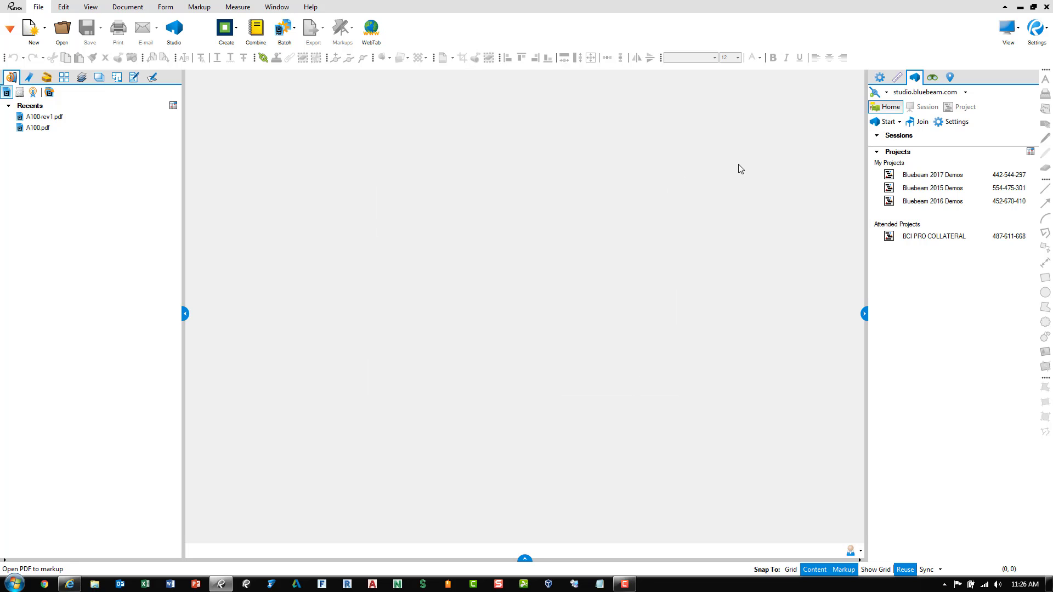
Step: Set the interface brightness to its darkest level in the General preferences
{"action": "left_click", "coordinate": [1036, 27]}
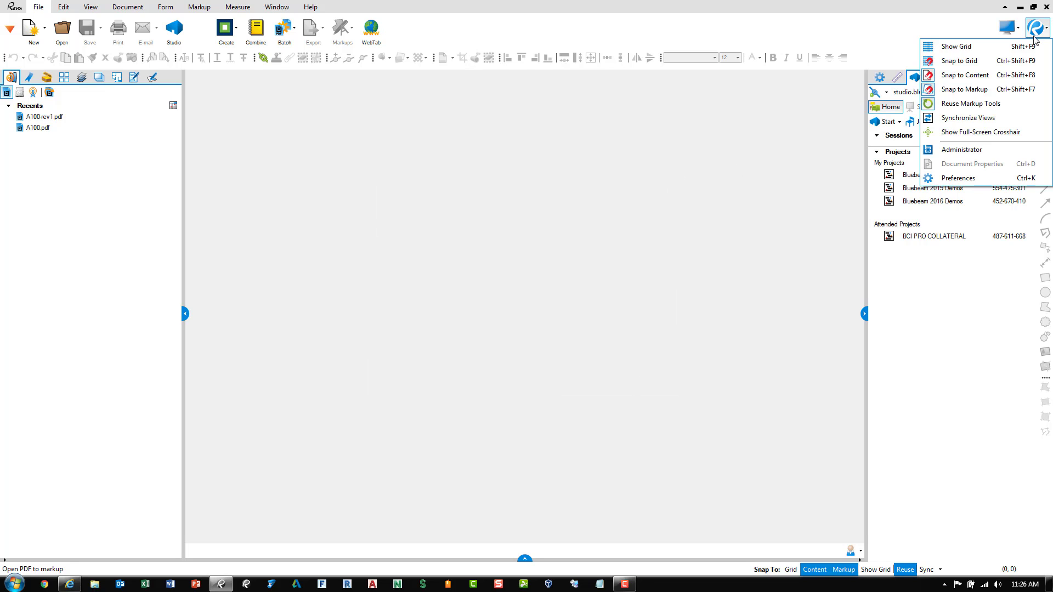
{"action": "left_click", "coordinate": [953, 177]}
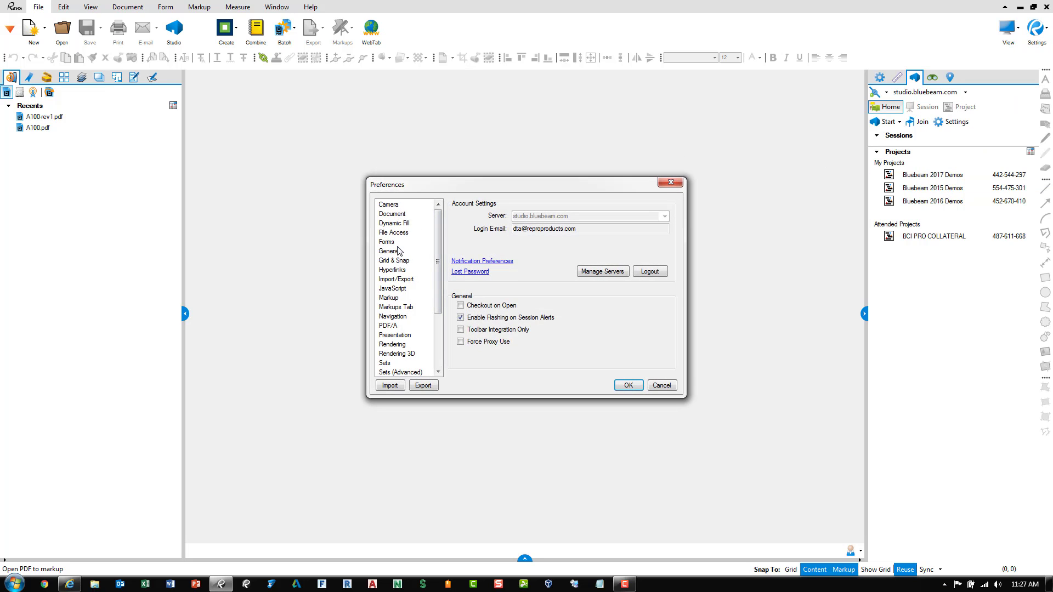
{"action": "left_click", "coordinate": [397, 253]}
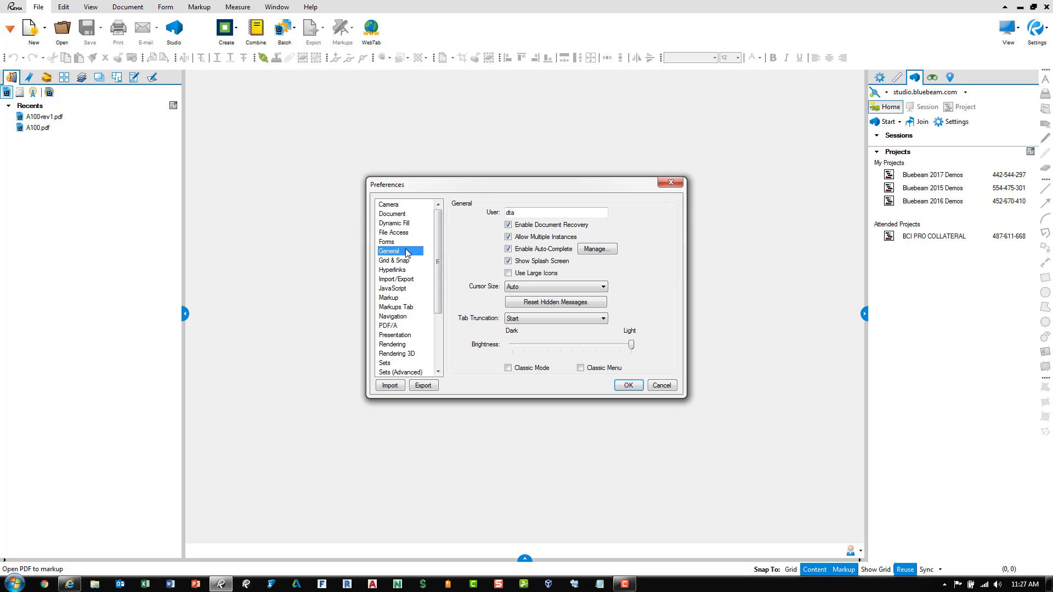
{"action": "left_click", "coordinate": [631, 345]}
{"action": "left_click_drag", "start_coordinate": [632, 345], "coordinate": [513, 345]}
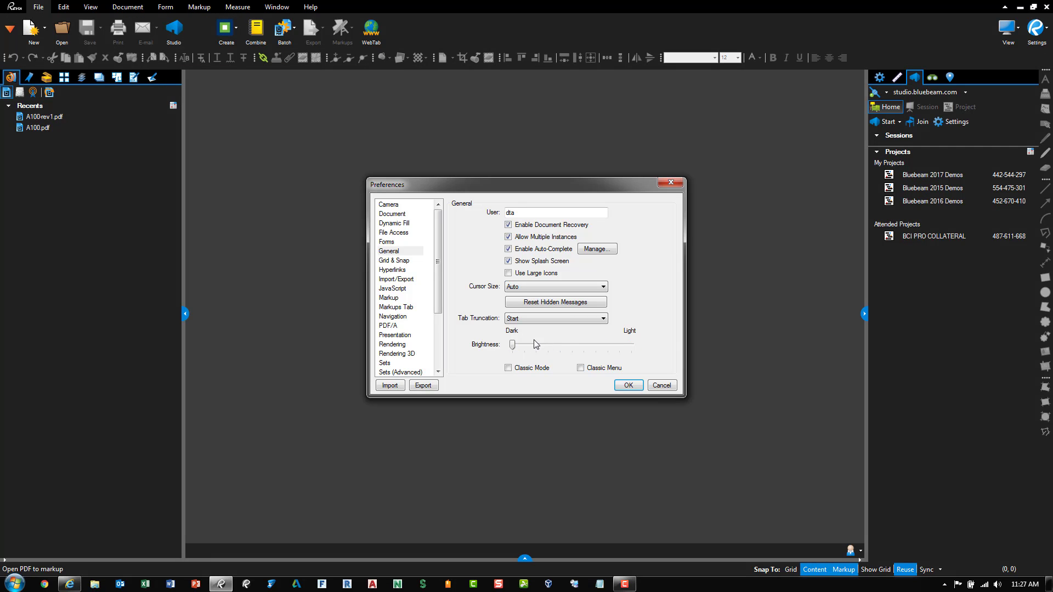
{"action": "left_click", "coordinate": [629, 386]}
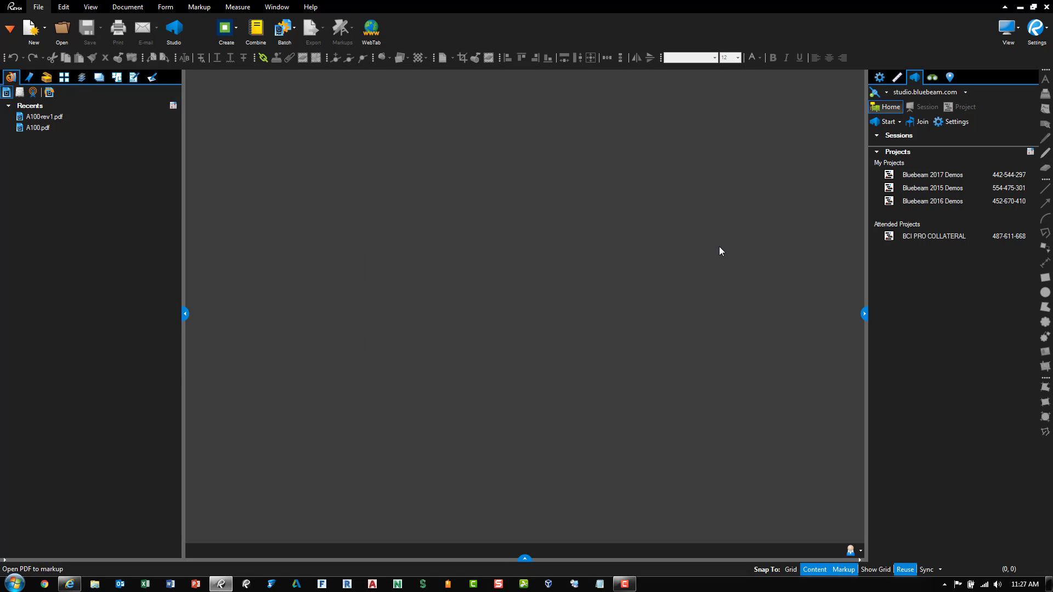
Step: Try docking the Studio panel in its own column, and return it to its original panel group
{"action": "left_click", "coordinate": [176, 34]}
{"action": "left_click", "coordinate": [918, 83]}
{"action": "left_click_drag", "start_coordinate": [918, 82], "coordinate": [969, 324]}
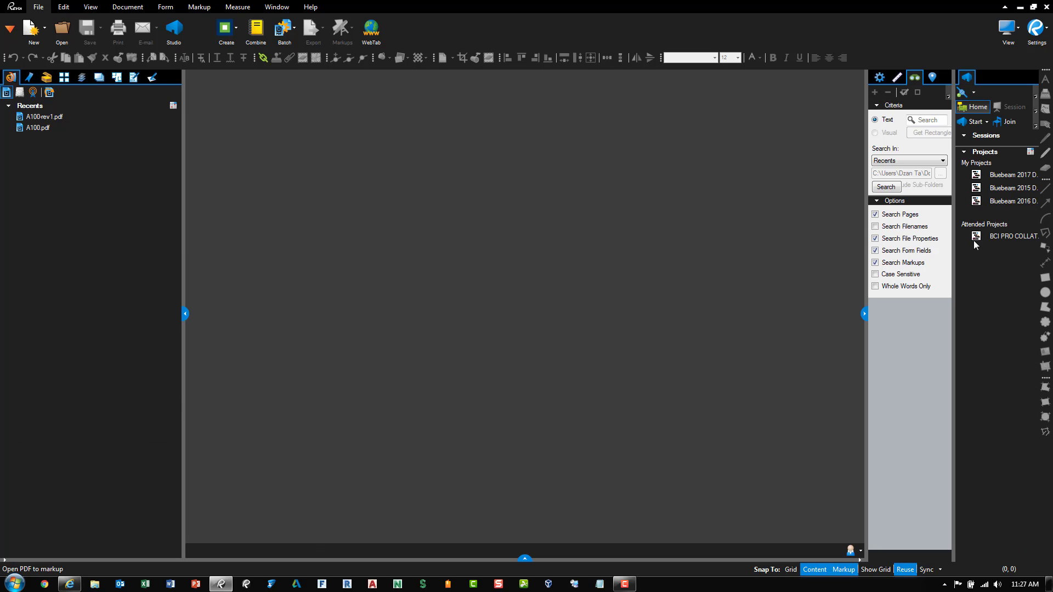
{"action": "left_click_drag", "start_coordinate": [968, 78], "coordinate": [909, 84]}
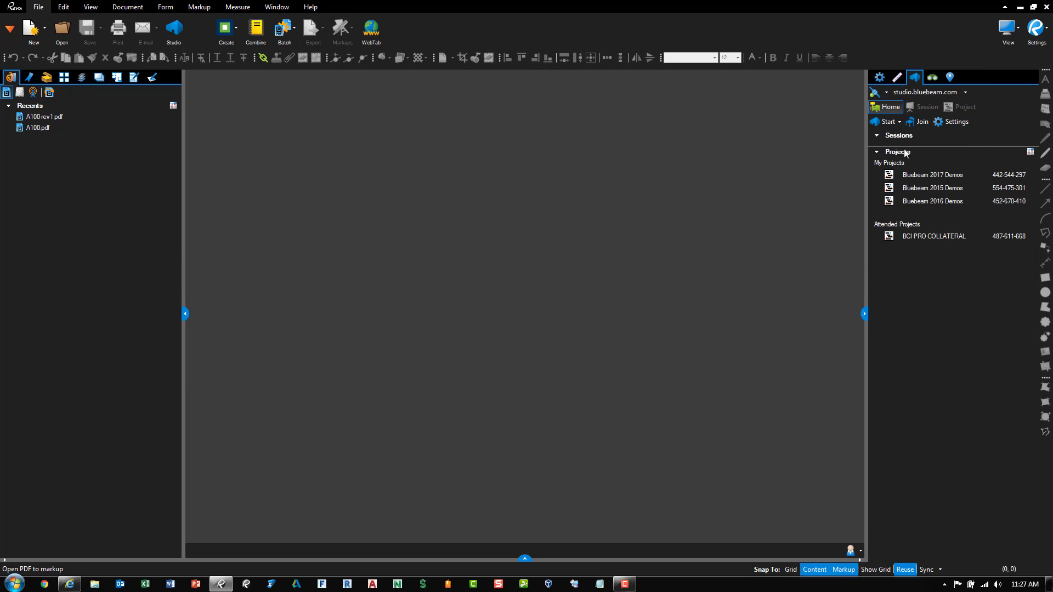
Step: Create a new Studio project named "Martial Arts School Renovation"
{"action": "left_click", "coordinate": [901, 123]}
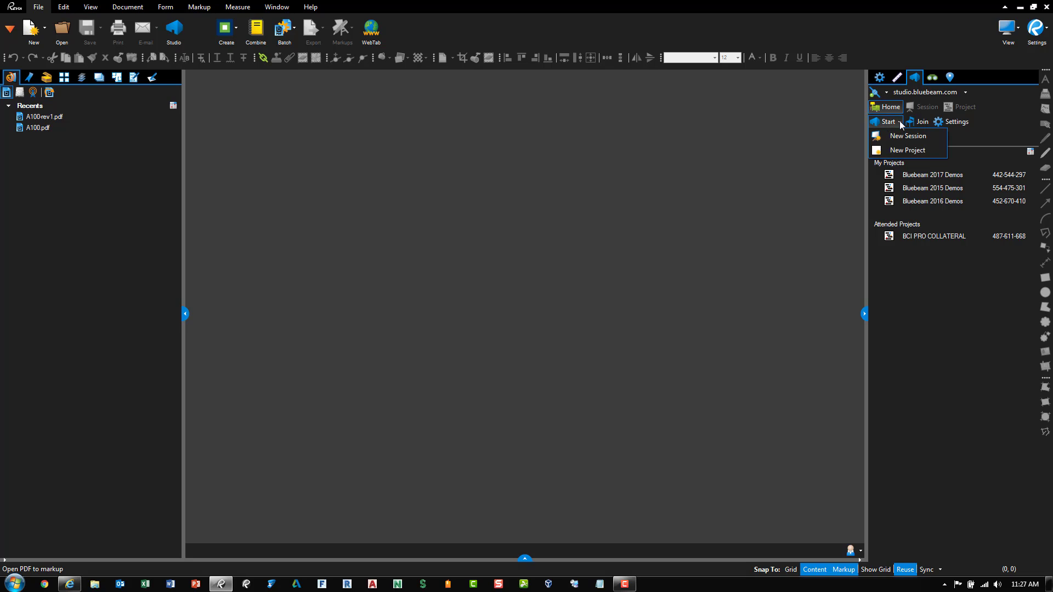
{"action": "left_click", "coordinate": [903, 151]}
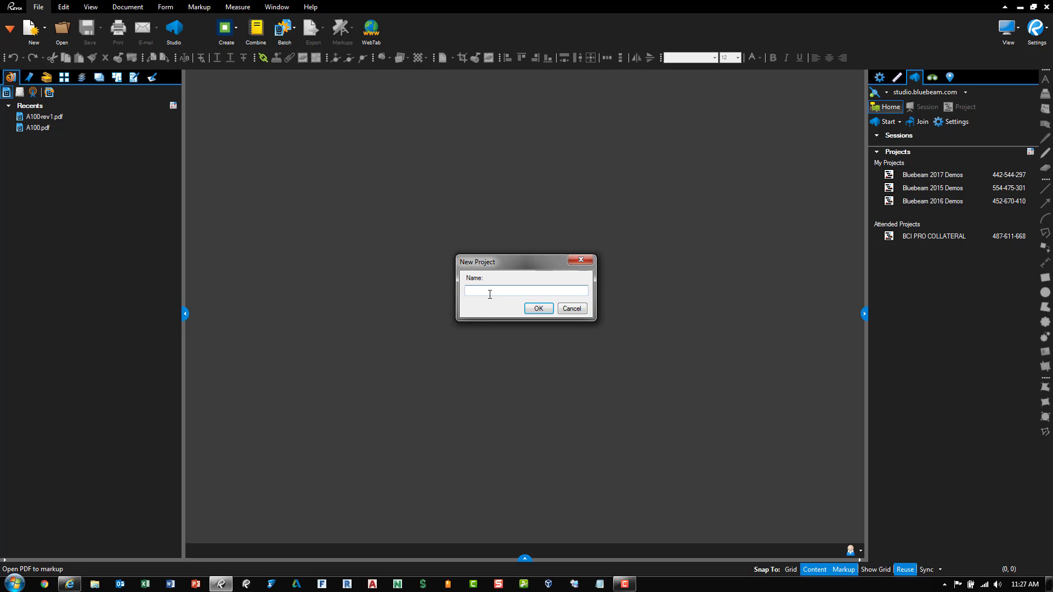
{"action": "type", "text": "Martial Arts School Renovation"}
{"action": "left_click", "coordinate": [539, 310]}
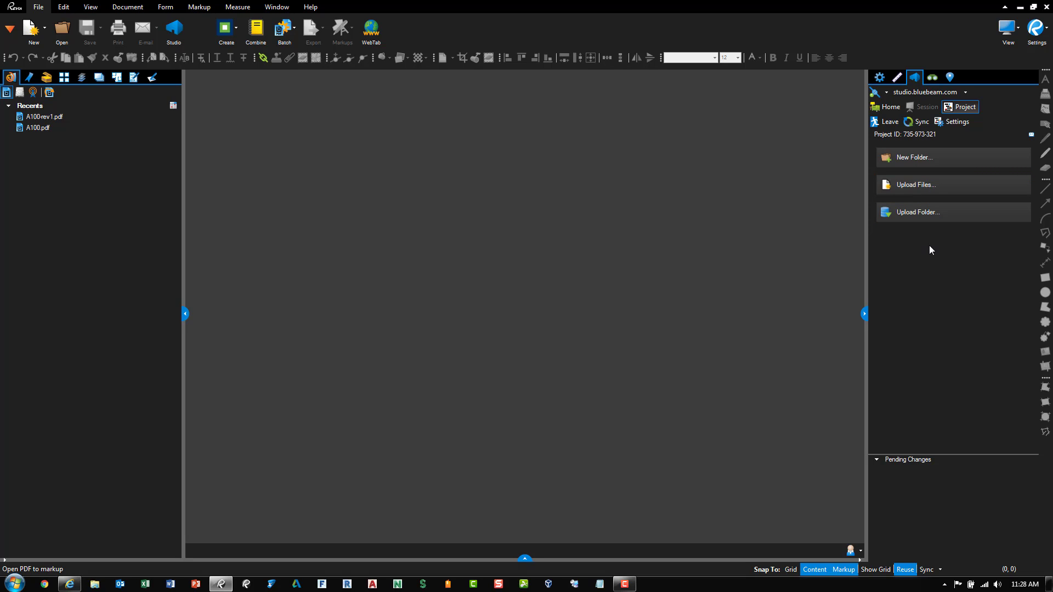
Step: Upload the Sample Sets 30 folder from C:\Temp to the new project
{"action": "left_click", "coordinate": [920, 213]}
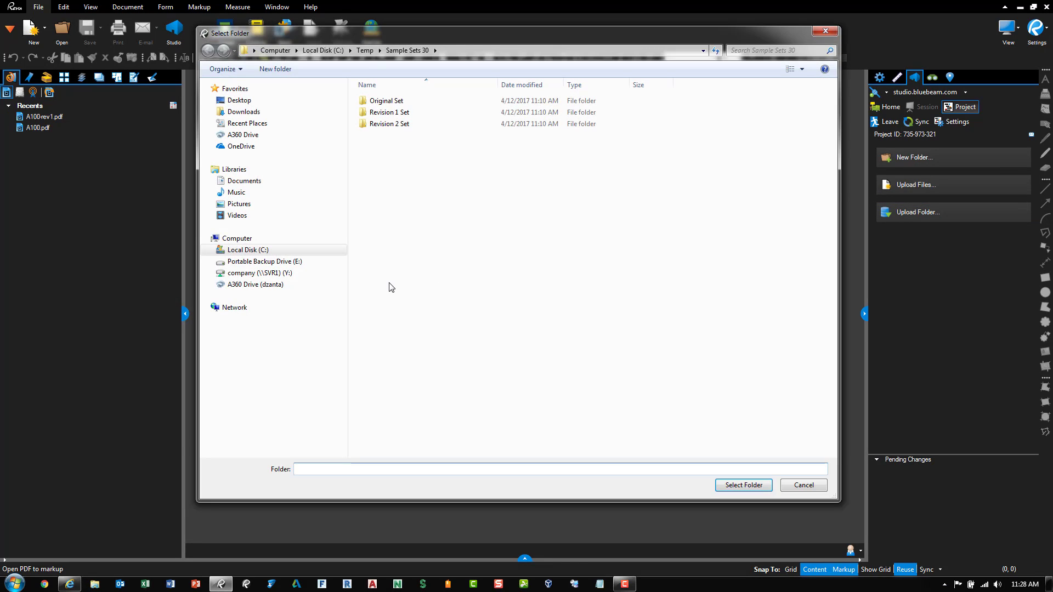
{"action": "left_click", "coordinate": [363, 51]}
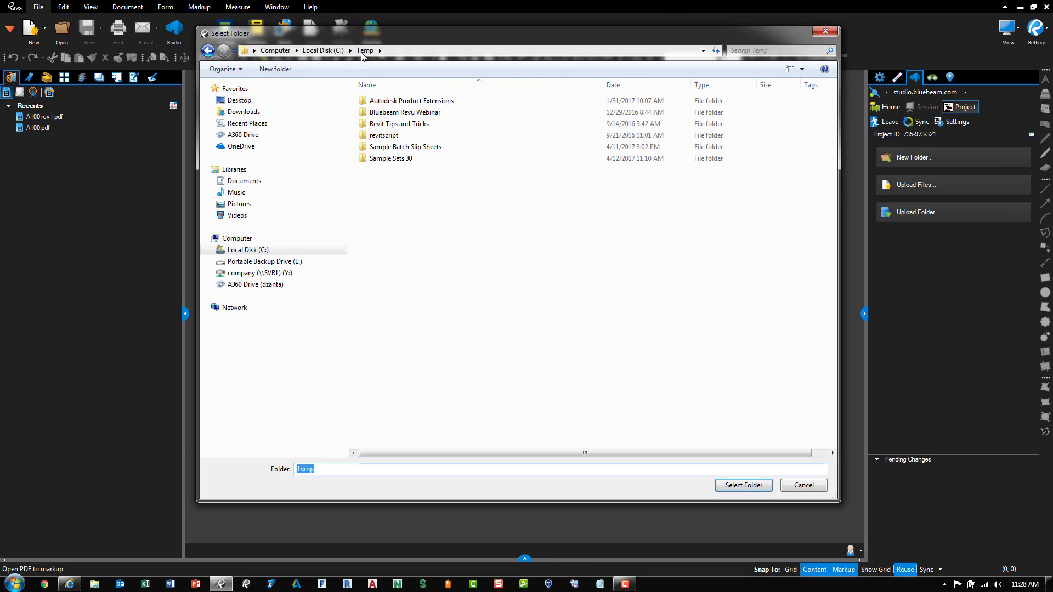
{"action": "left_click", "coordinate": [378, 160]}
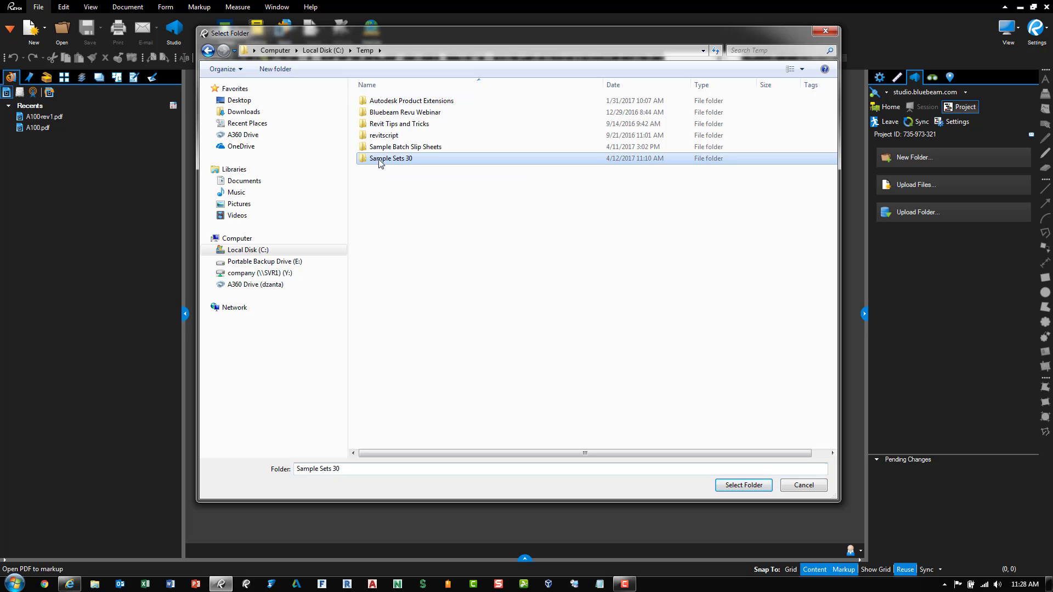
{"action": "left_click", "coordinate": [738, 486]}
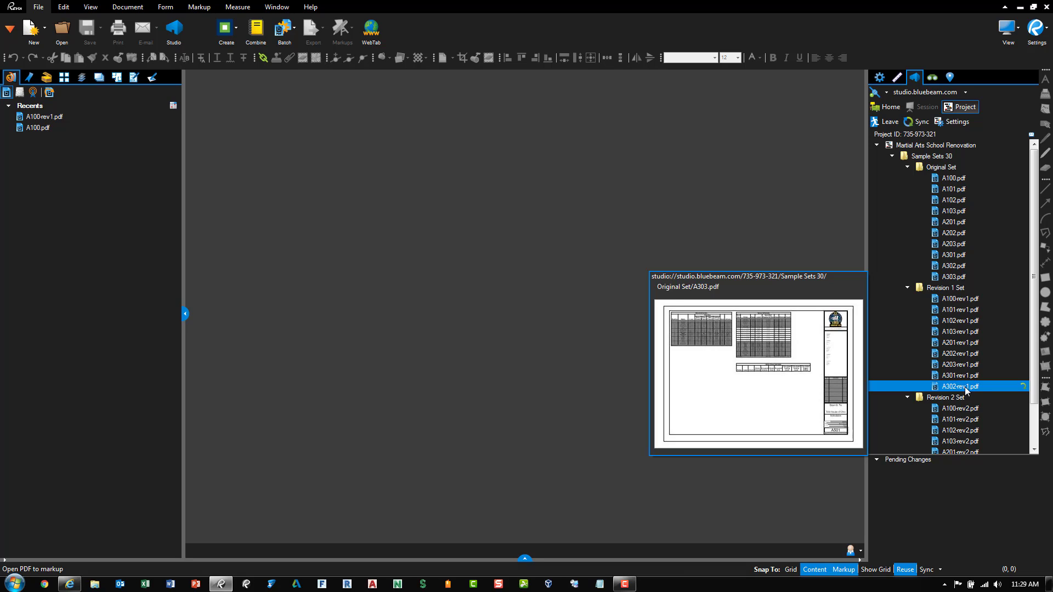
Step: Check out A100.pdf from the project's Original Set folder
{"action": "scroll", "coordinate": [965, 386], "scroll_direction": "down", "scroll_amount": 2}
{"action": "left_click", "coordinate": [966, 351]}
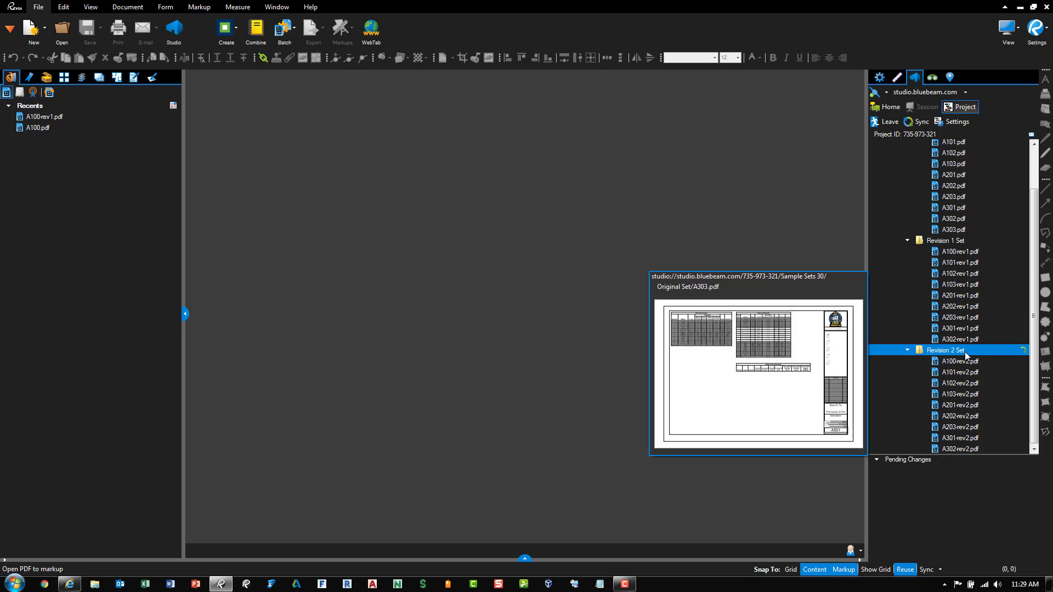
{"action": "scroll", "coordinate": [965, 351], "scroll_direction": "up", "scroll_amount": 2}
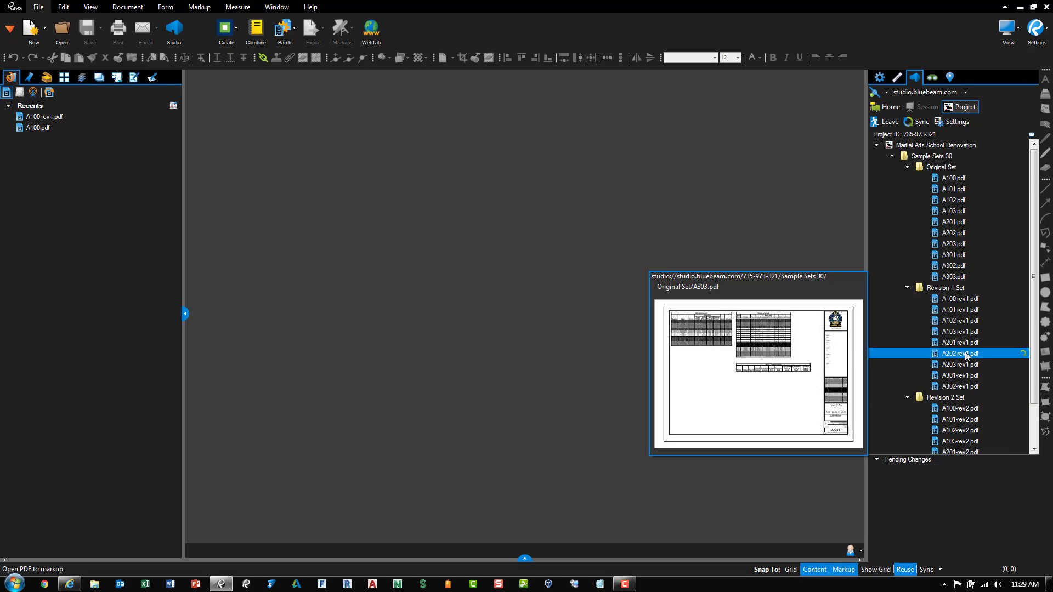
{"action": "right_click", "coordinate": [954, 179]}
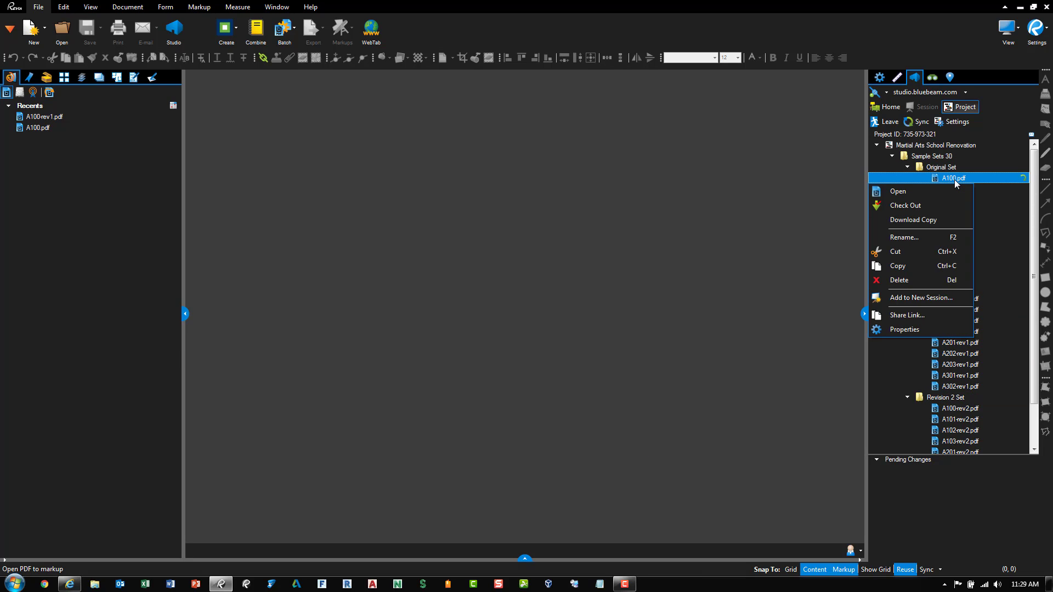
{"action": "left_click", "coordinate": [935, 205]}
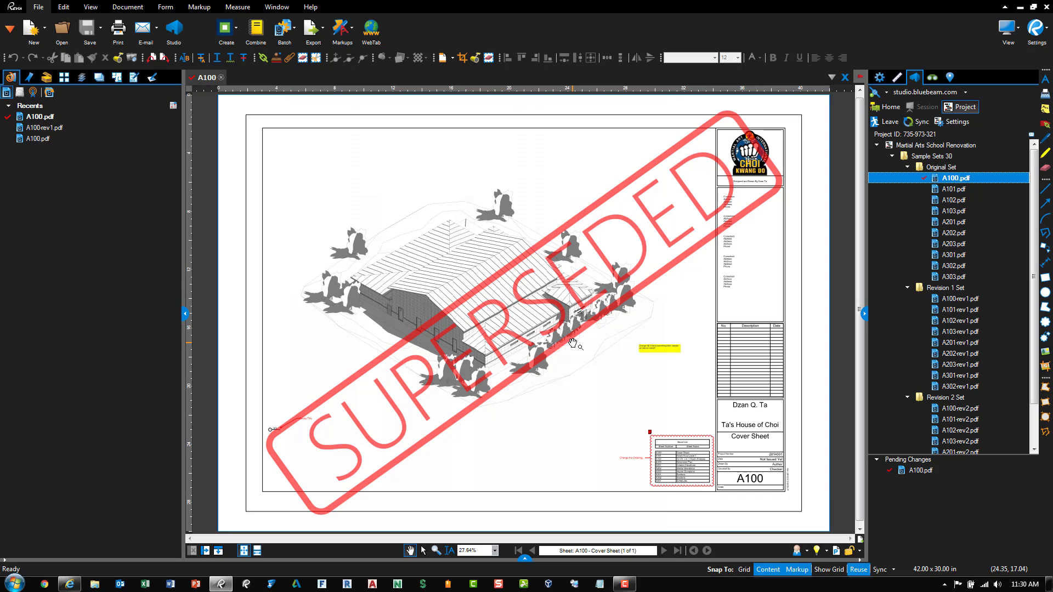
Step: Close the A100 drawing and release its checkout in the project
{"action": "left_click", "coordinate": [960, 323]}
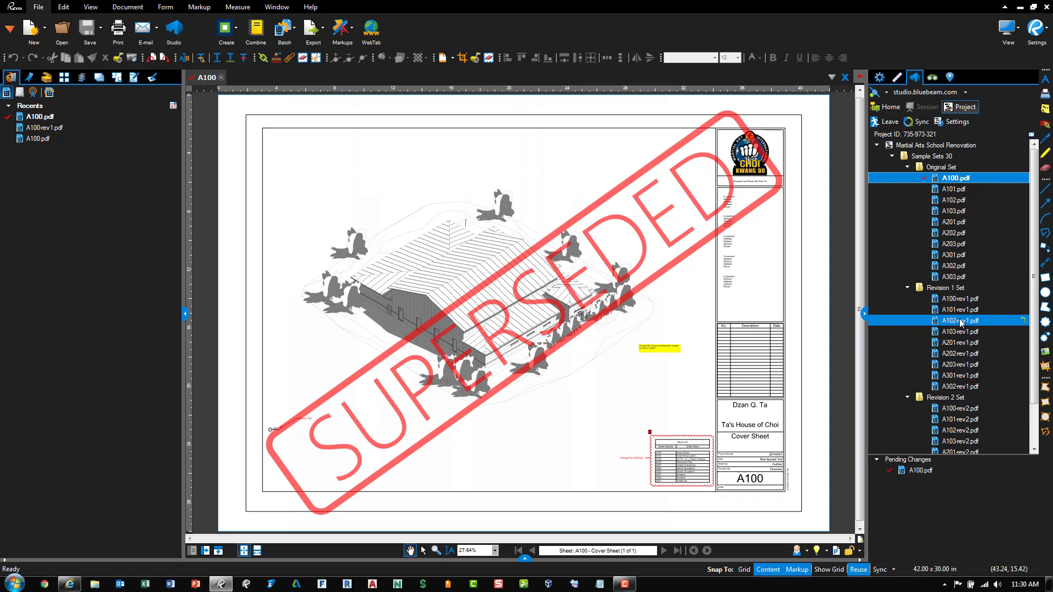
{"action": "left_click", "coordinate": [964, 300]}
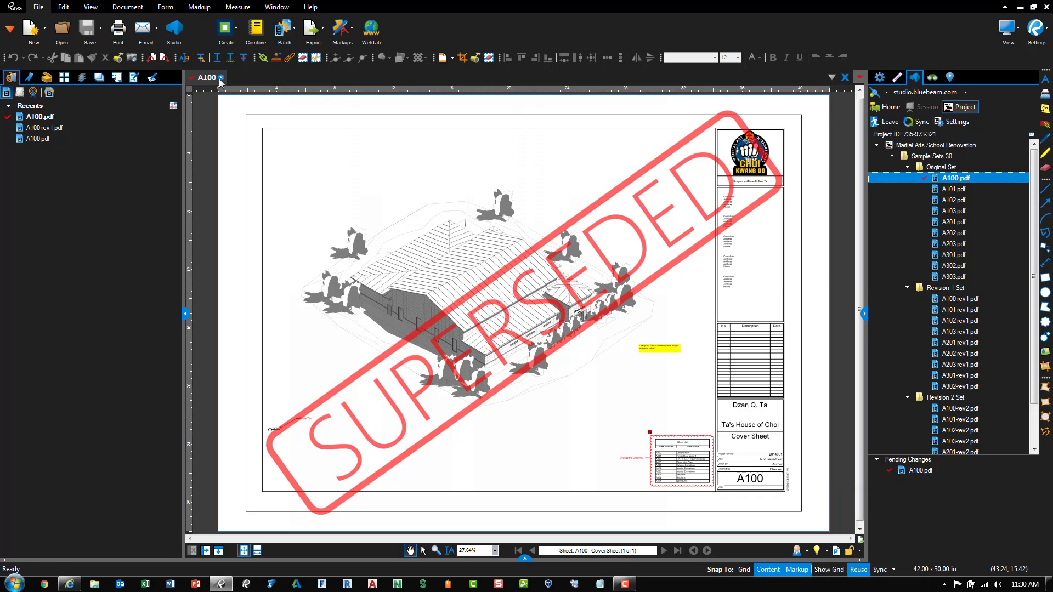
{"action": "left_click", "coordinate": [221, 78]}
{"action": "left_click", "coordinate": [597, 357]}
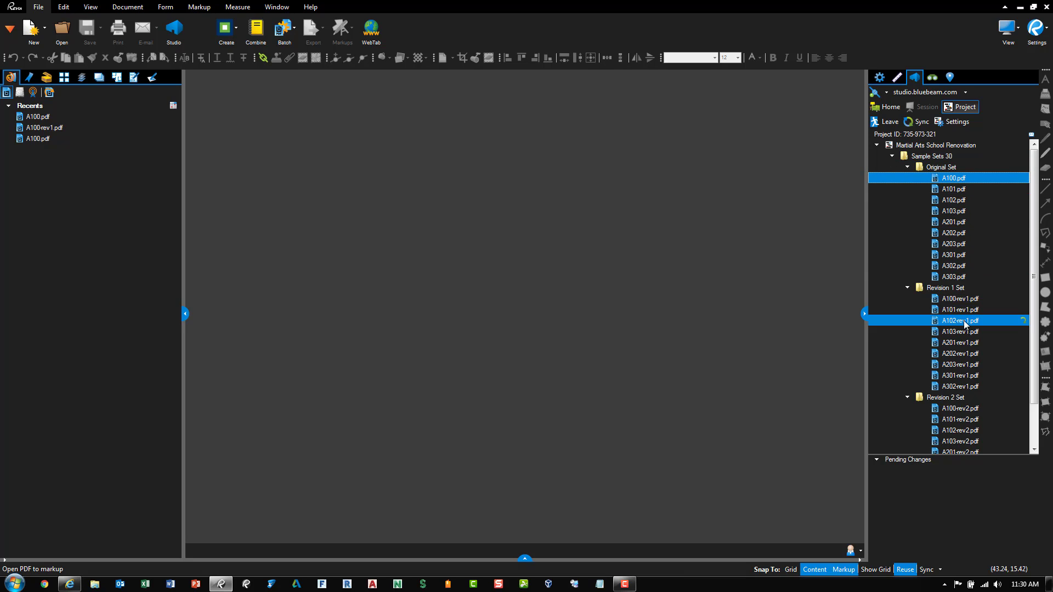
Step: Collapse the Original Set, Revision 1 Set and Revision 2 Set folders in the project tree
{"action": "left_click", "coordinate": [908, 166]}
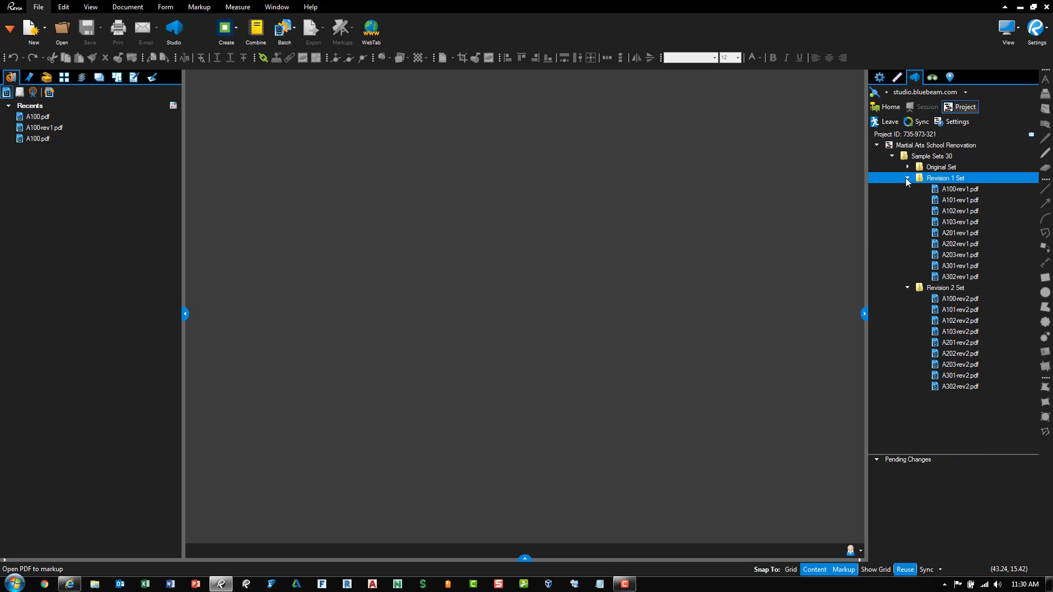
{"action": "left_click", "coordinate": [908, 177]}
{"action": "left_click", "coordinate": [907, 188]}
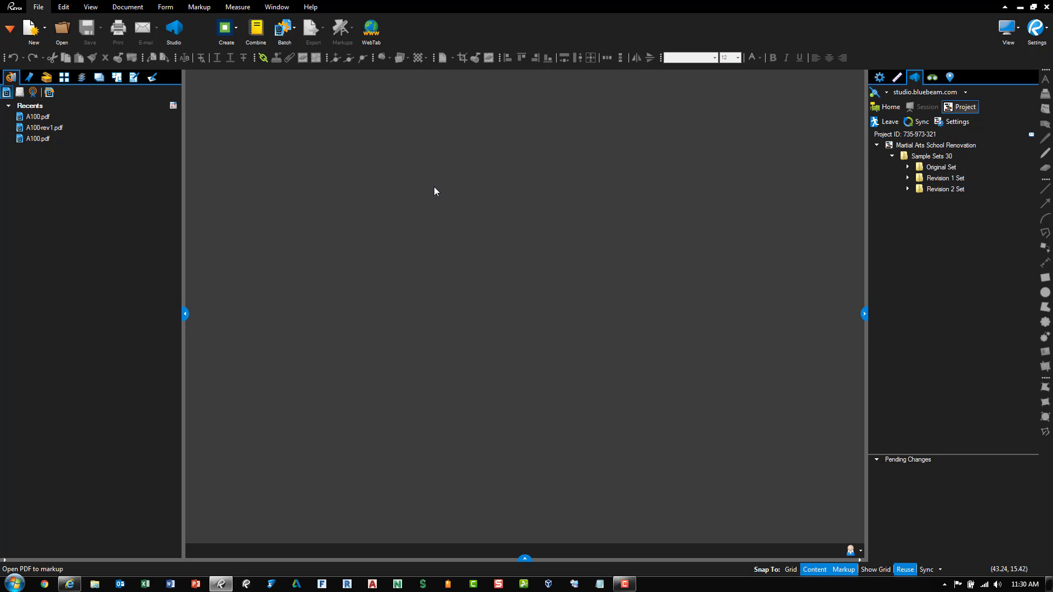
Step: Show the Sets panel and start a new set, dismissing the introductory message
{"action": "left_click", "coordinate": [9, 33]}
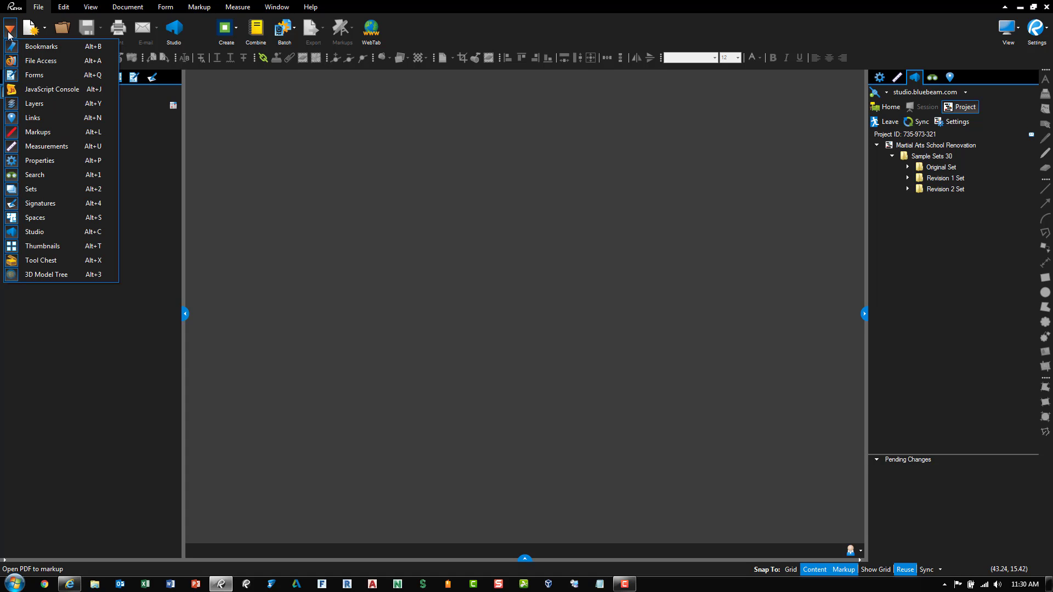
{"action": "left_click", "coordinate": [54, 188]}
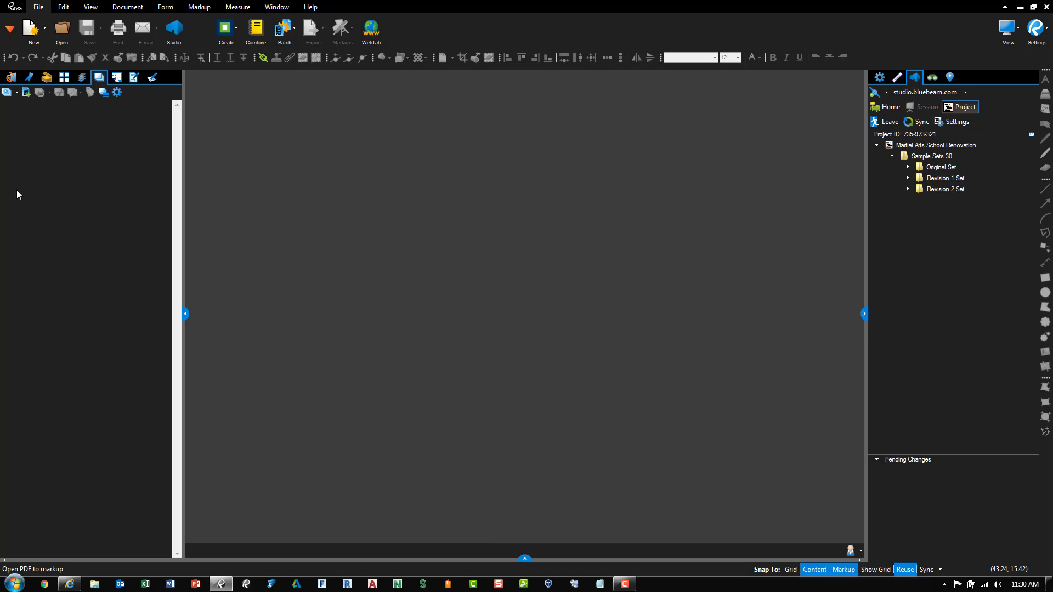
{"action": "left_click", "coordinate": [17, 93]}
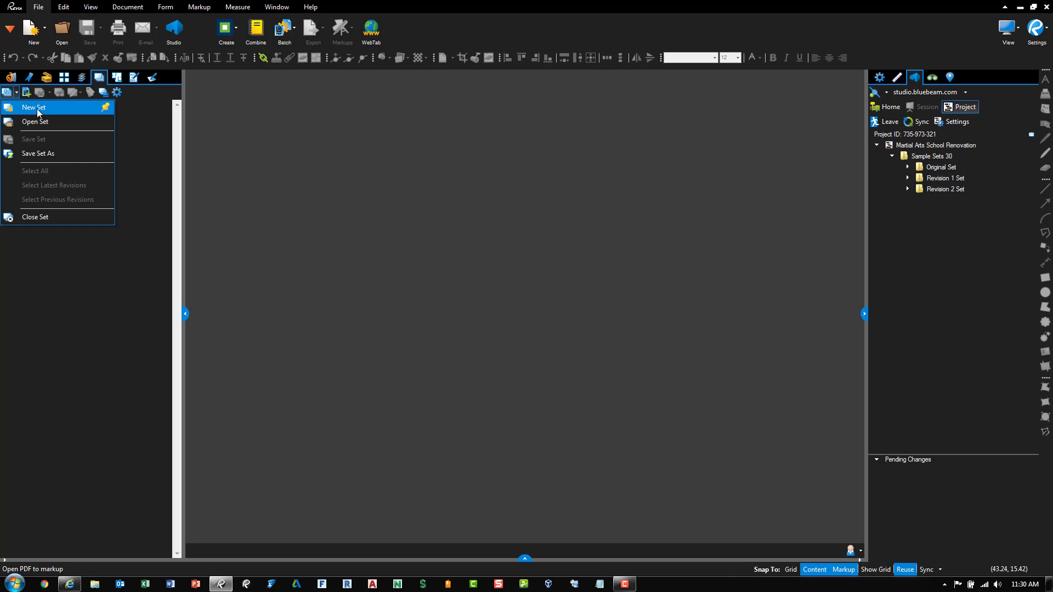
{"action": "left_click", "coordinate": [34, 108]}
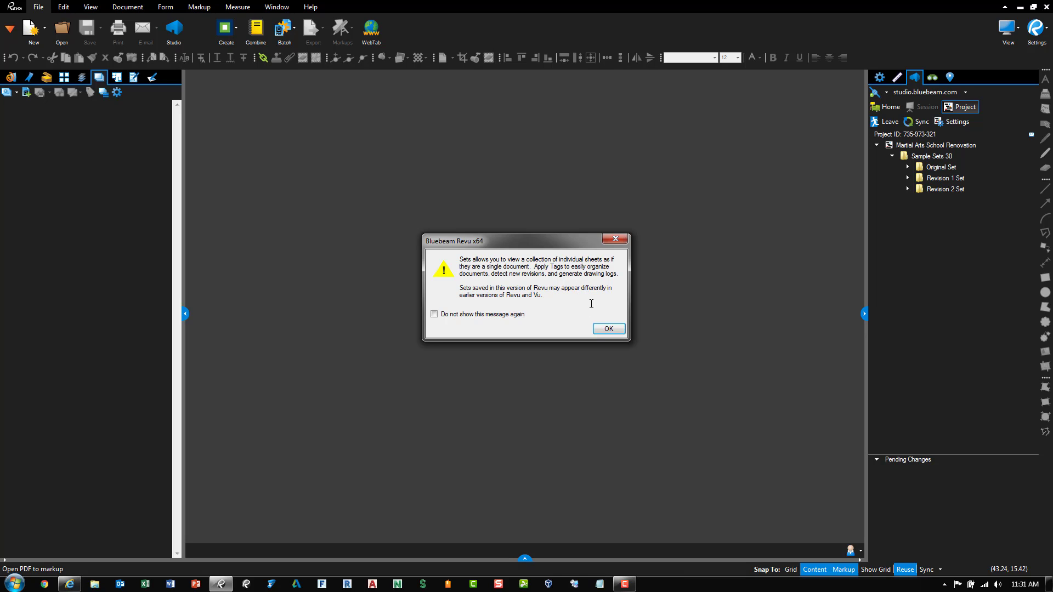
{"action": "left_click", "coordinate": [608, 329]}
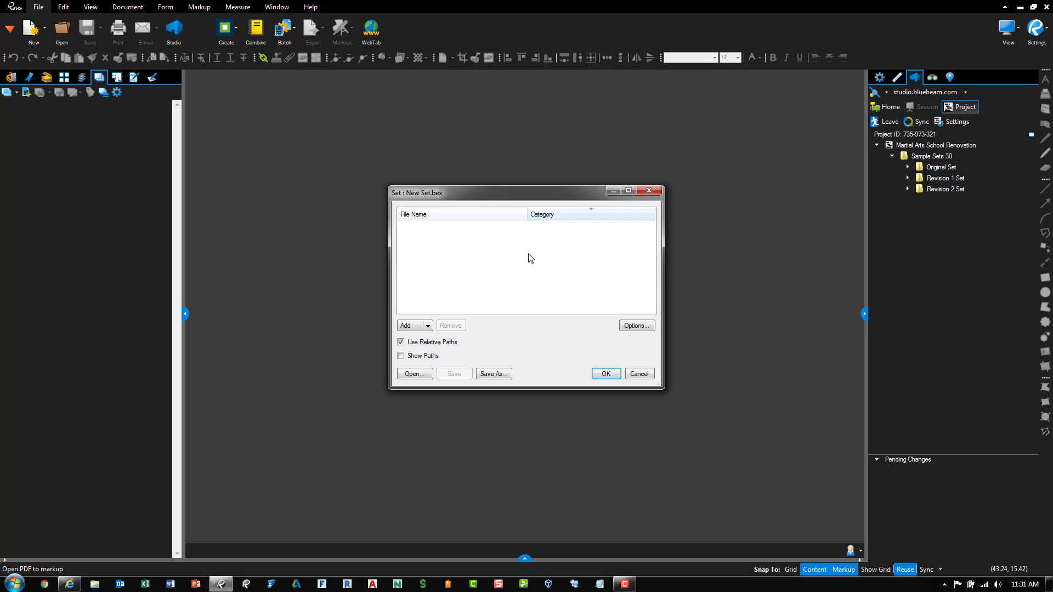
Step: Add all the PDFs in the project's Sample Sets 30 > Original Set folder, A100.pdf through A303.pdf, to the new set
{"action": "left_click", "coordinate": [429, 325]}
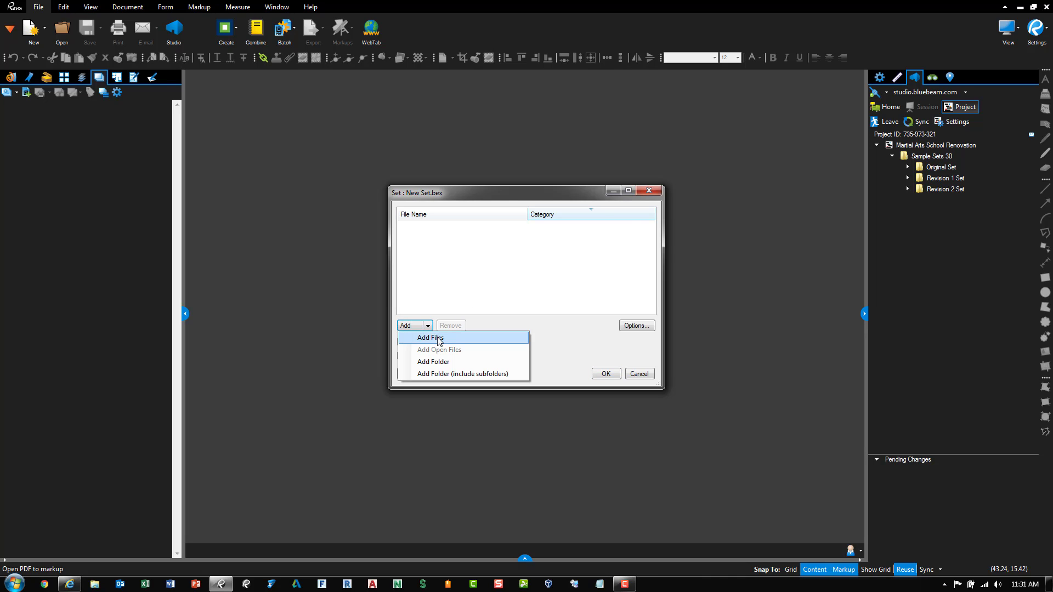
{"action": "left_click", "coordinate": [439, 338]}
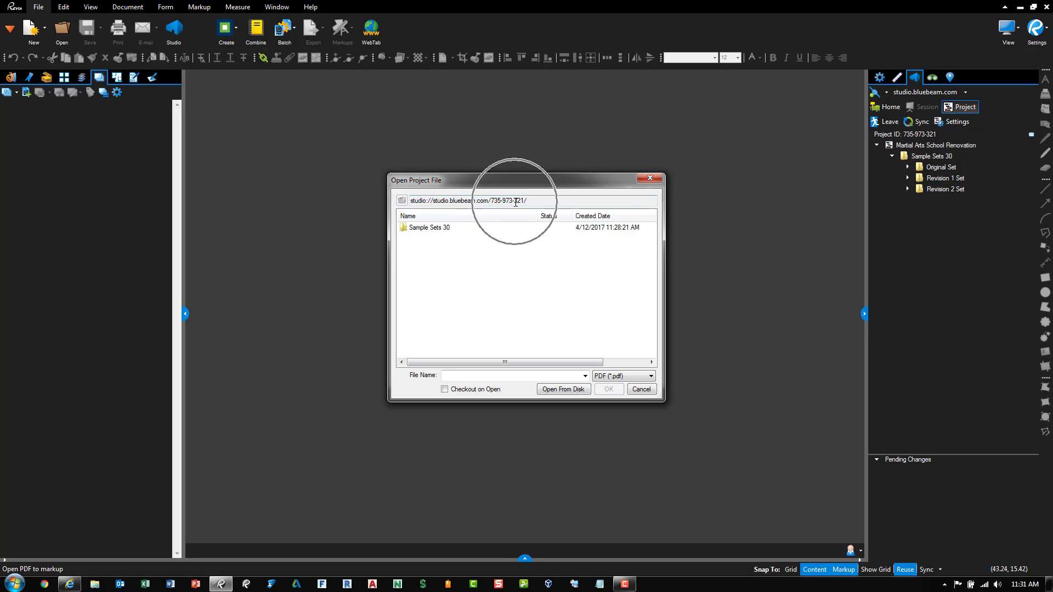
{"action": "double_click", "coordinate": [438, 229]}
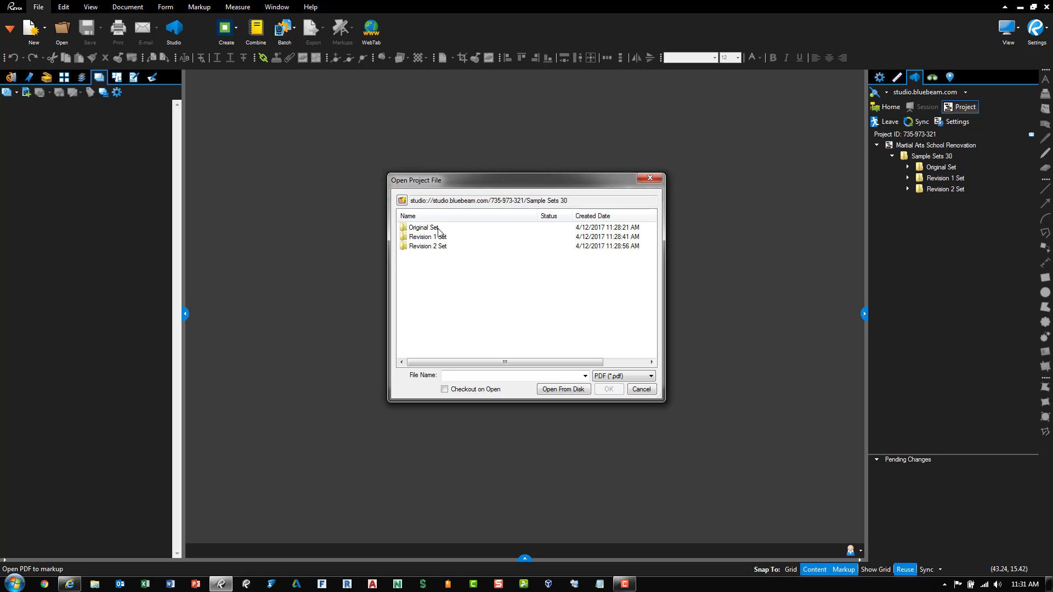
{"action": "double_click", "coordinate": [438, 229]}
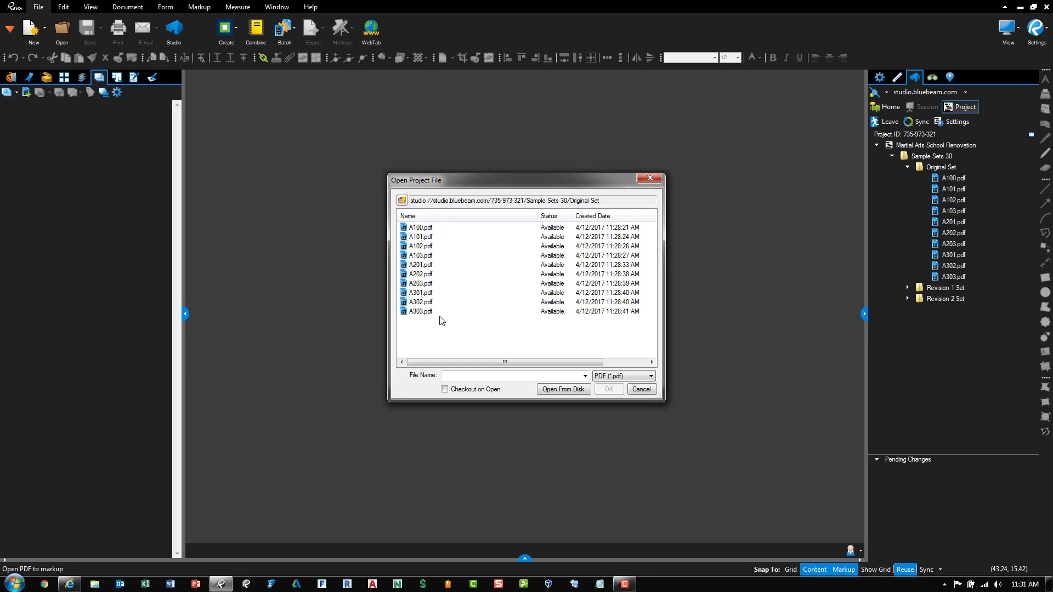
{"action": "left_click_drag", "start_coordinate": [445, 326], "coordinate": [431, 223]}
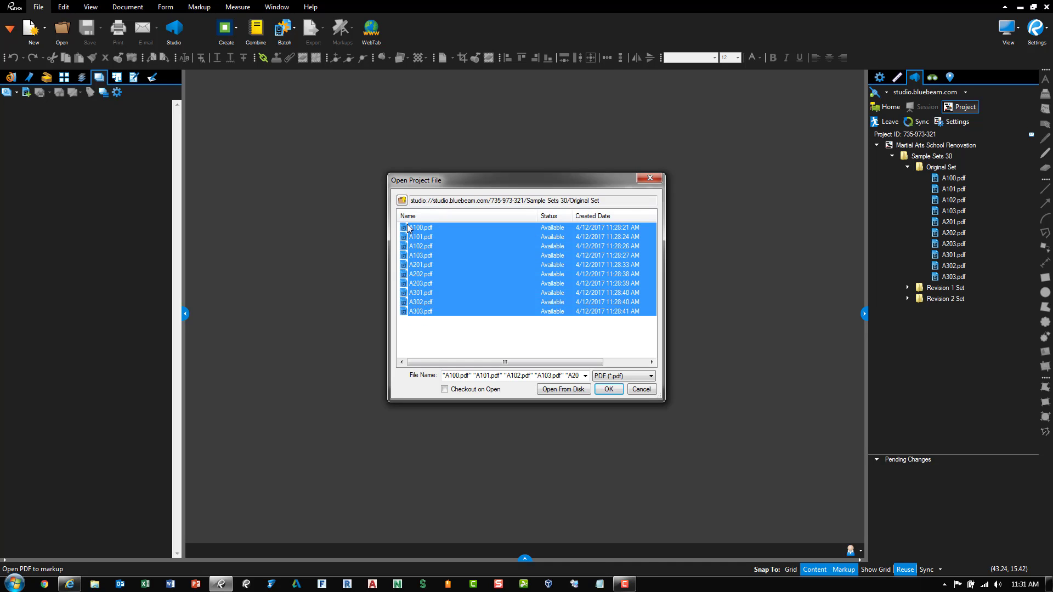
{"action": "left_click", "coordinate": [609, 389]}
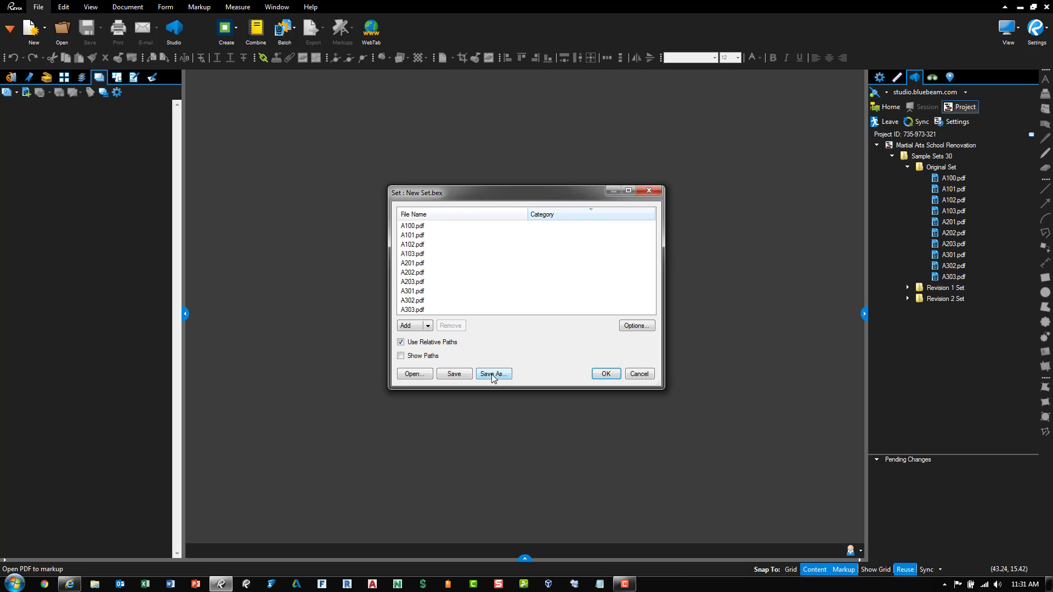
Step: Create the set from the added files, enlarge the Tags table to review its columns, and accept the sheet tags
{"action": "left_click", "coordinate": [607, 377]}
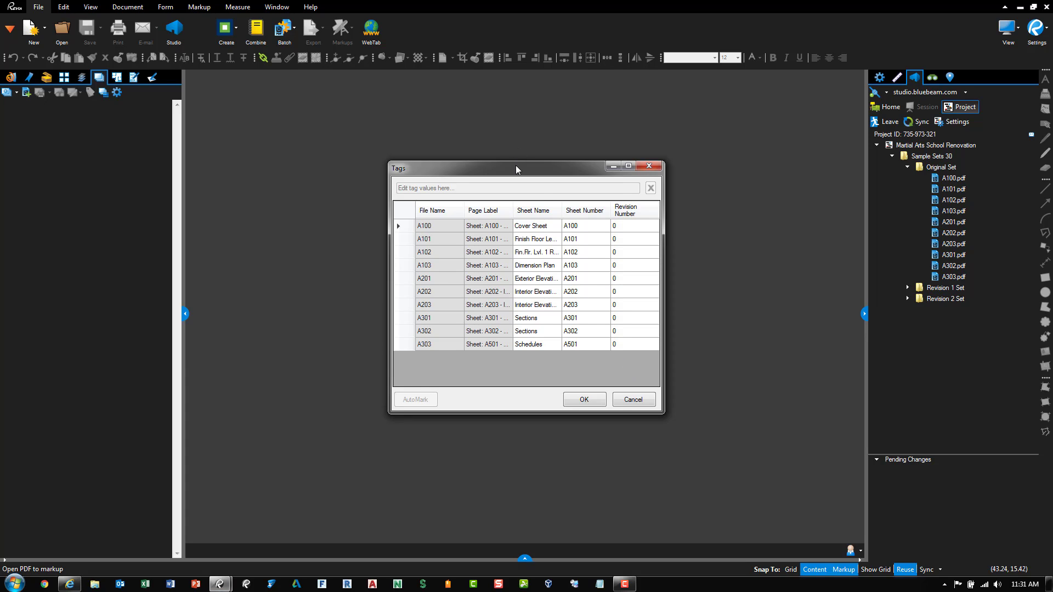
{"action": "left_click_drag", "start_coordinate": [516, 166], "coordinate": [487, 135]}
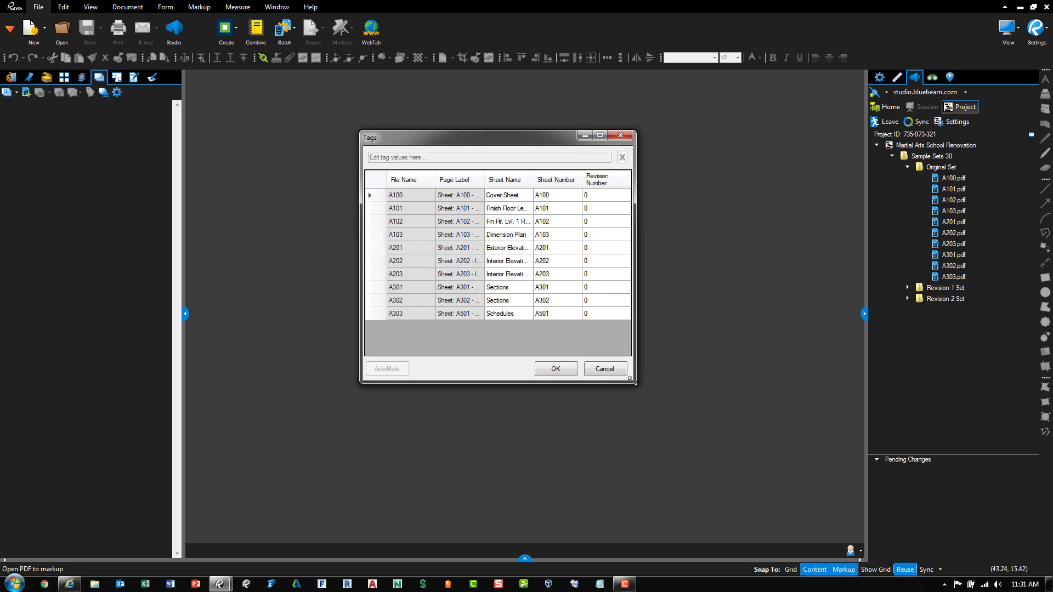
{"action": "left_click_drag", "start_coordinate": [631, 380], "coordinate": [729, 437]}
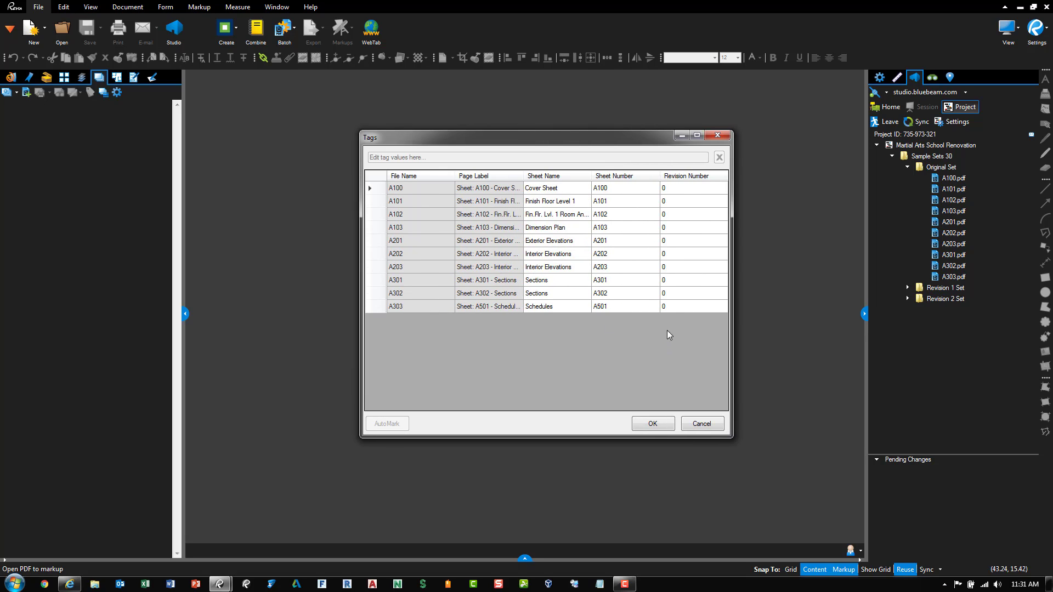
{"action": "left_click_drag", "start_coordinate": [455, 174], "coordinate": [434, 174]}
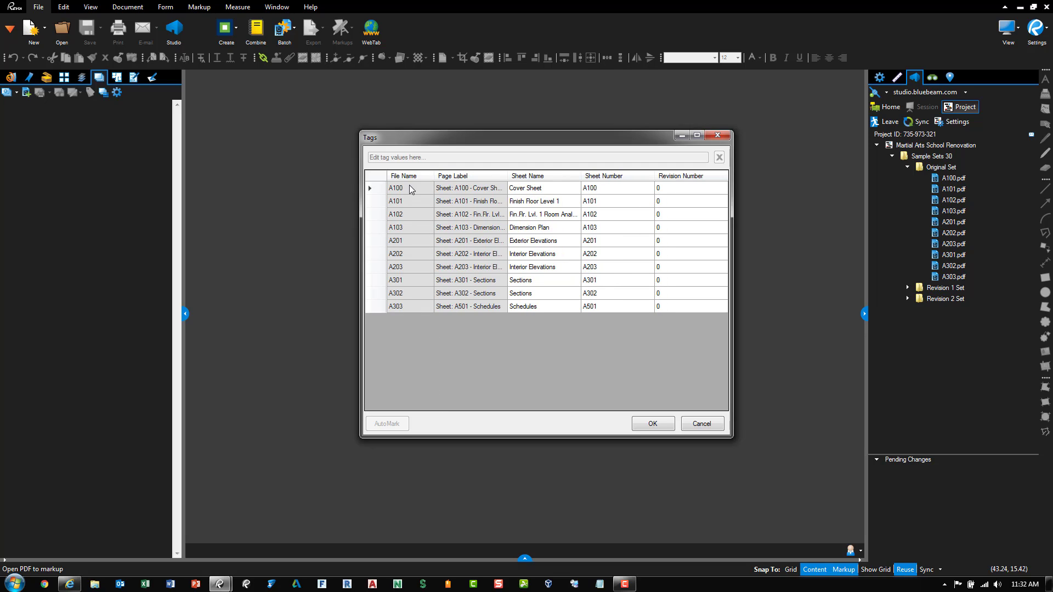
{"action": "left_click_drag", "start_coordinate": [507, 175], "coordinate": [515, 175]}
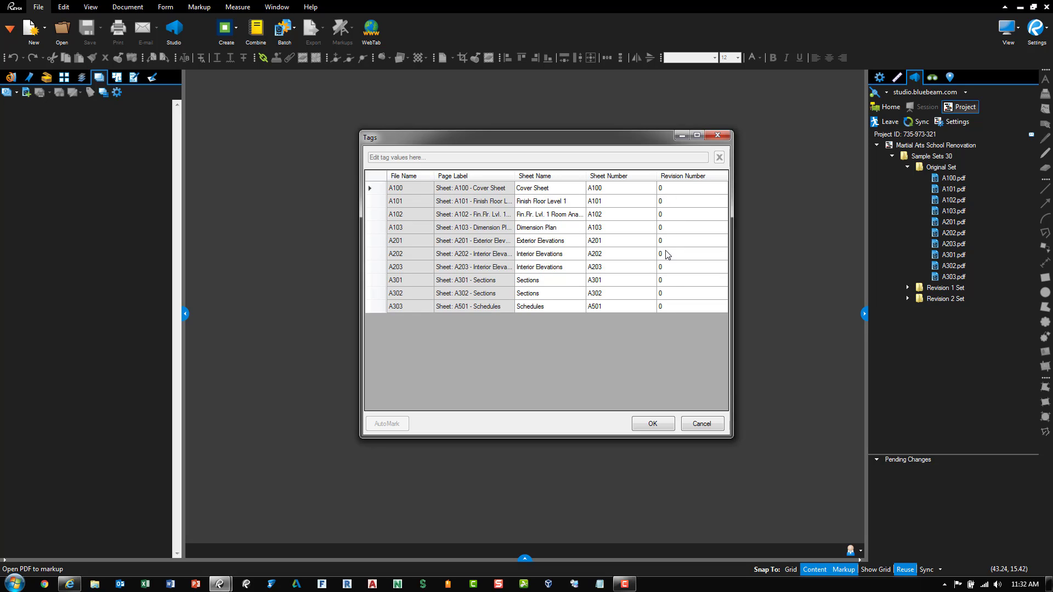
{"action": "left_click", "coordinate": [653, 424]}
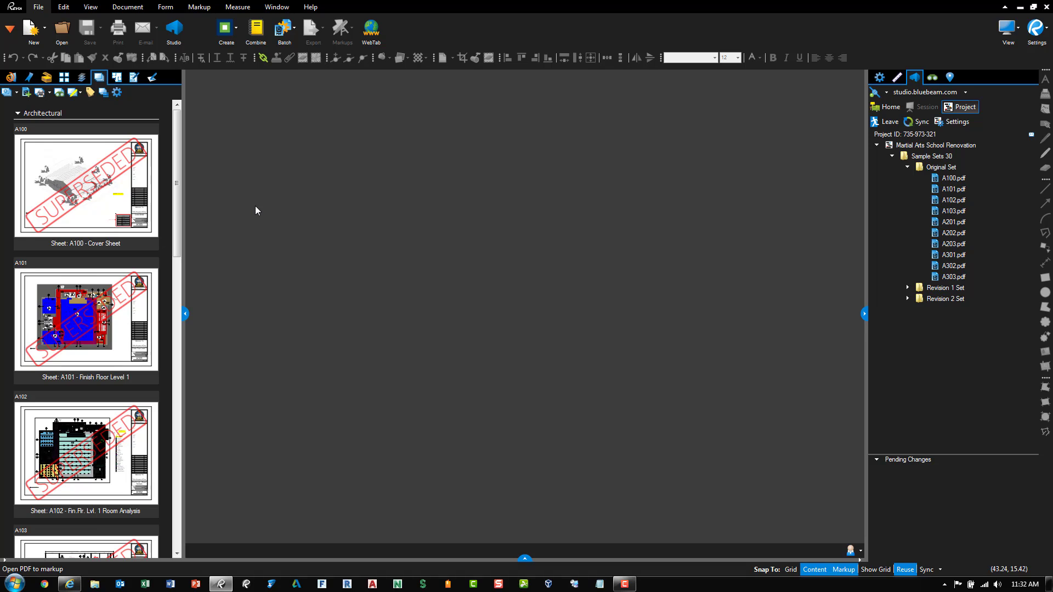
Step: Add all the PDFs in the project's Revision 1 Set folder, A100-rev1.pdf through A302-rev1.pdf, to the set as revisions
{"action": "left_click", "coordinate": [26, 92]}
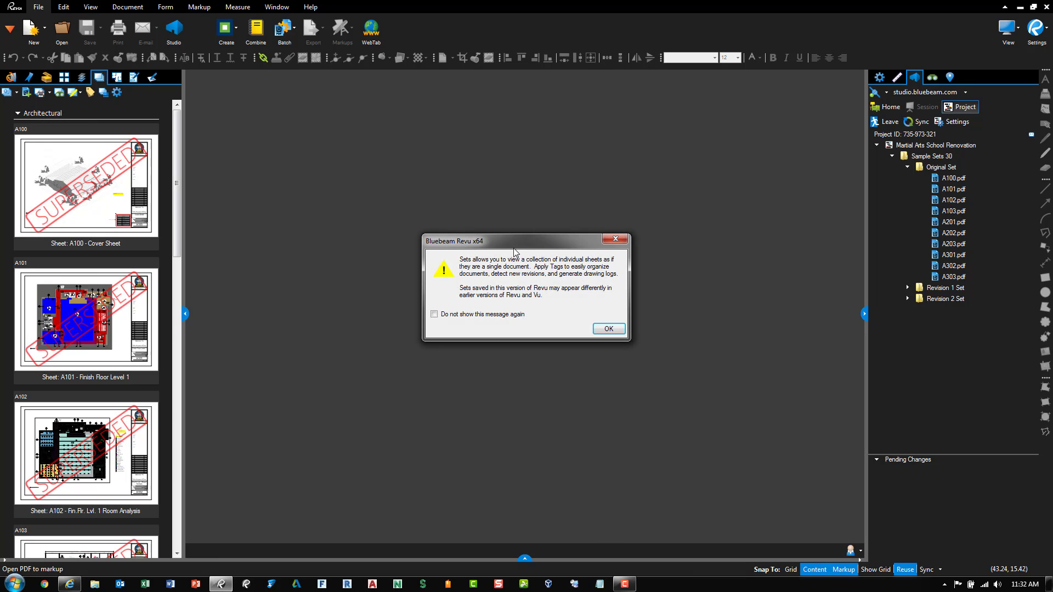
{"action": "left_click", "coordinate": [605, 329]}
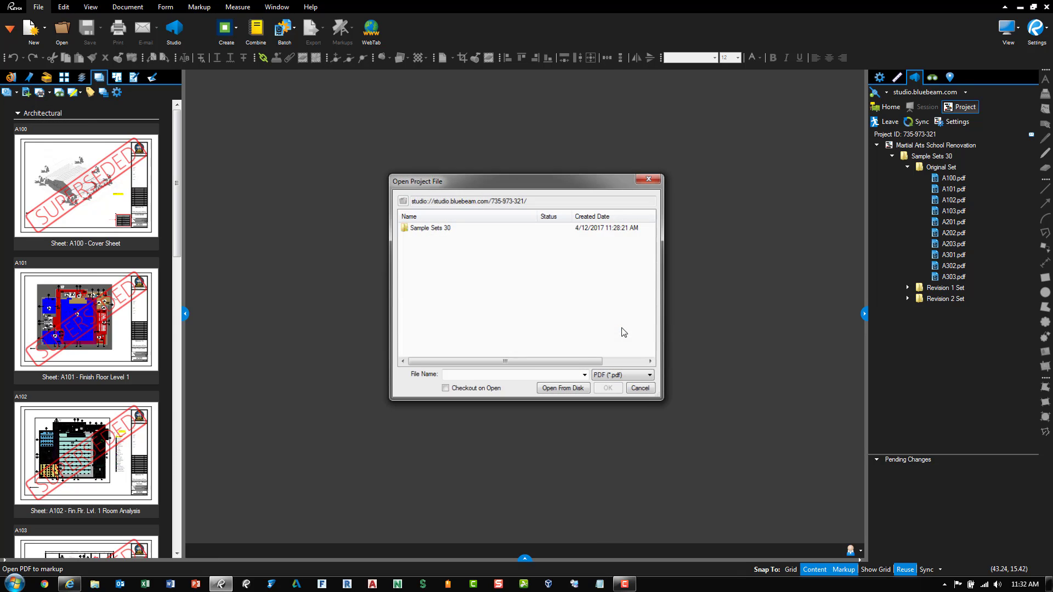
{"action": "double_click", "coordinate": [439, 230]}
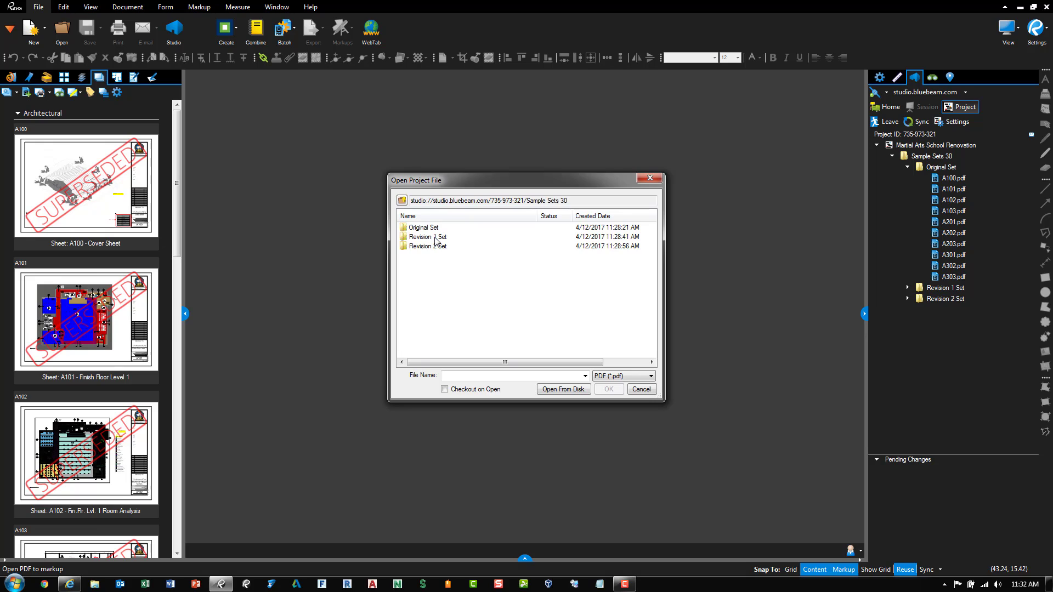
{"action": "double_click", "coordinate": [436, 238]}
{"action": "left_click_drag", "start_coordinate": [498, 338], "coordinate": [432, 225]}
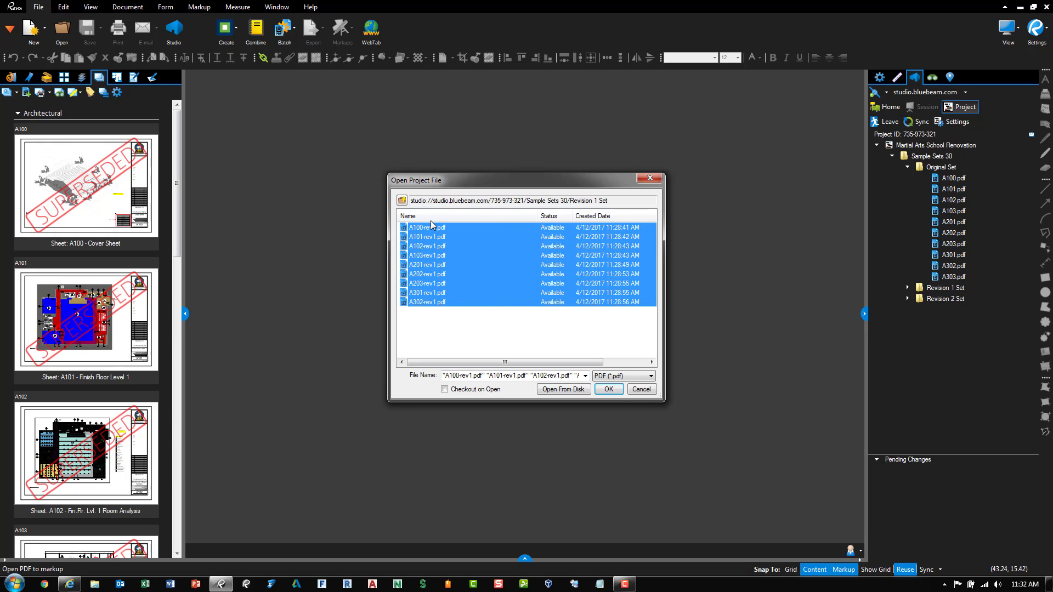
{"action": "left_click", "coordinate": [617, 389]}
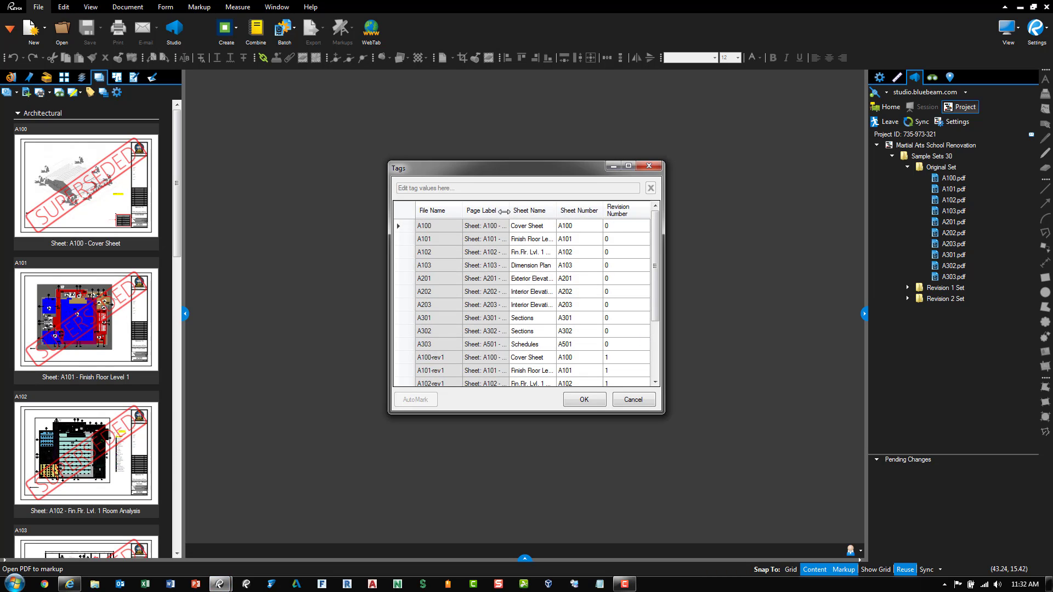
Step: Enlarge the Tags table, review the Revision 1 sheet numbers and revision numbers down to A302-rev1, and accept the tags
{"action": "left_click_drag", "start_coordinate": [460, 176], "coordinate": [402, 126]}
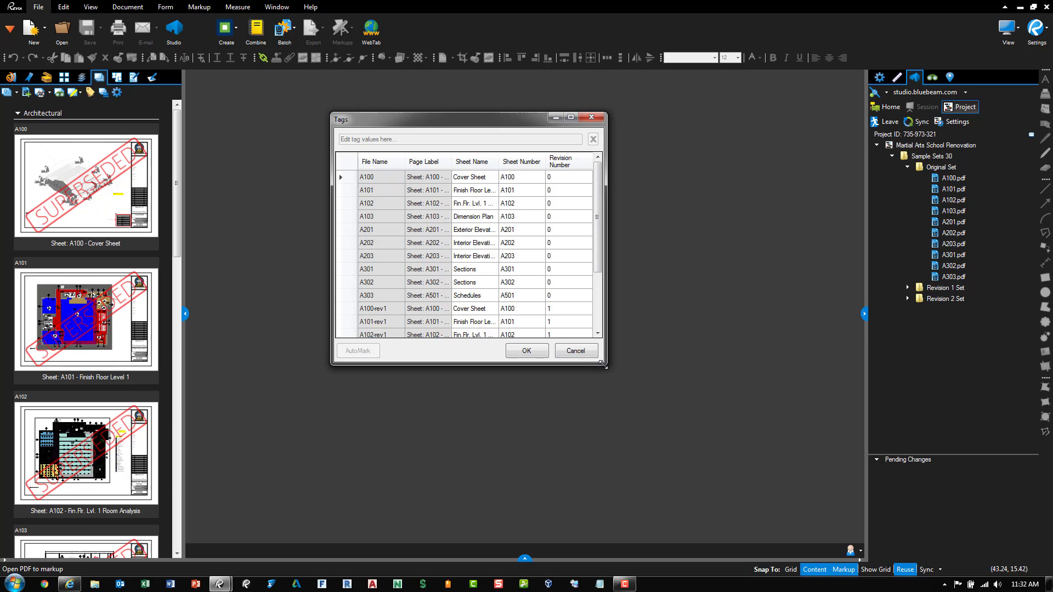
{"action": "left_click_drag", "start_coordinate": [606, 364], "coordinate": [772, 437]}
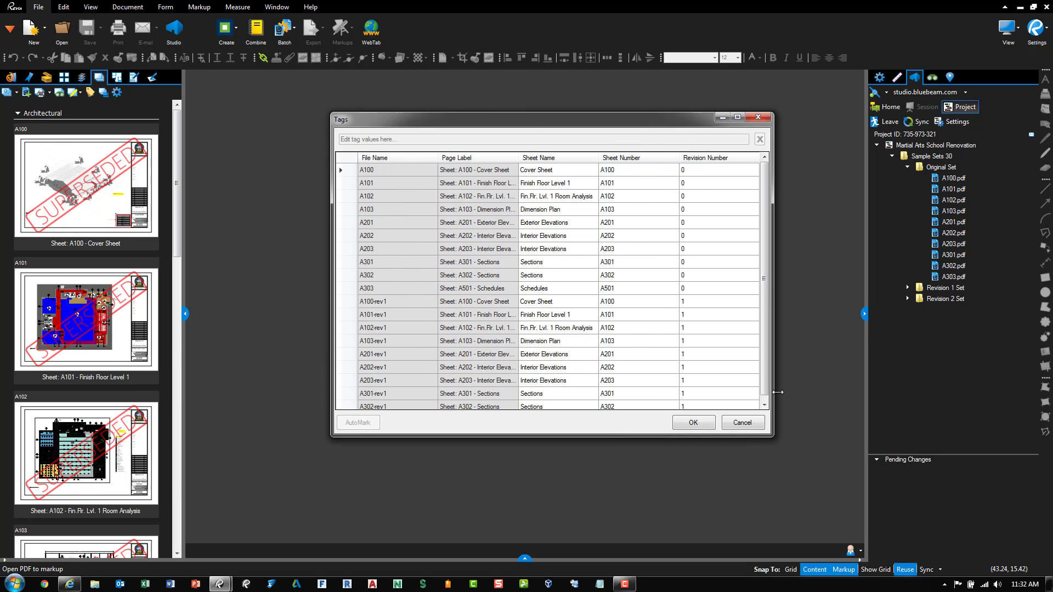
{"action": "left_click_drag", "start_coordinate": [766, 290], "coordinate": [766, 324]}
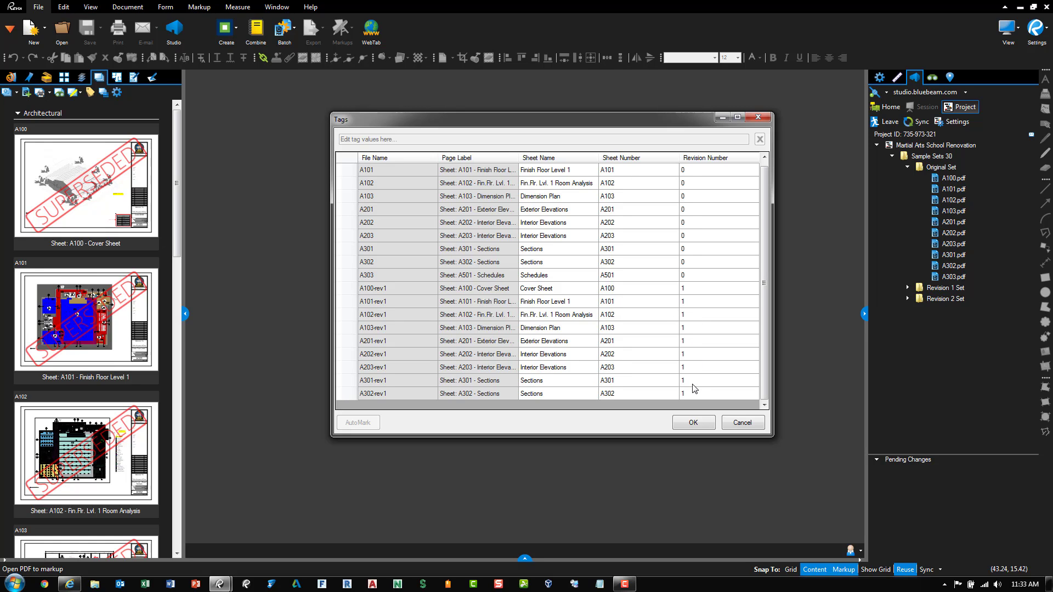
{"action": "left_click", "coordinate": [693, 423]}
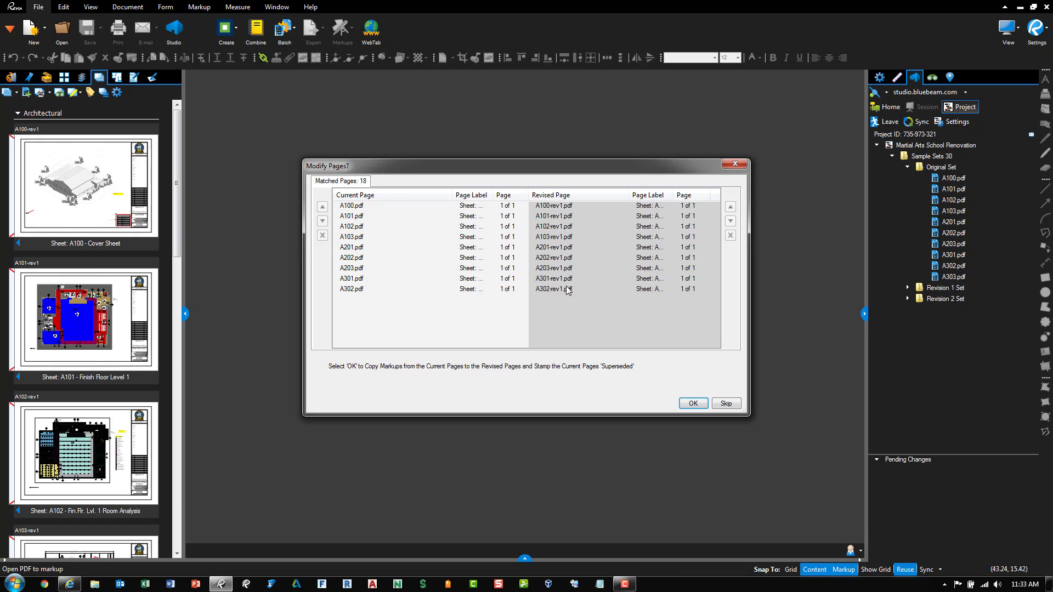
Step: Check the matched page pairs, then copy markups to the Revision 1 pages and stamp the current ones Superseded, checking the files in
{"action": "left_click", "coordinate": [588, 289]}
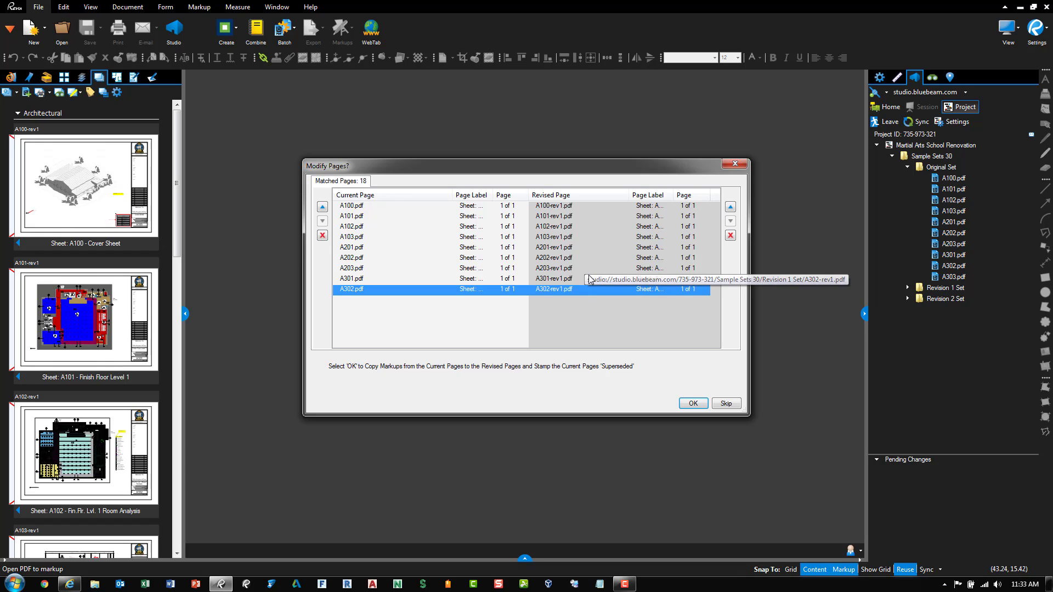
{"action": "left_click", "coordinate": [587, 258]}
{"action": "left_click", "coordinate": [588, 271]}
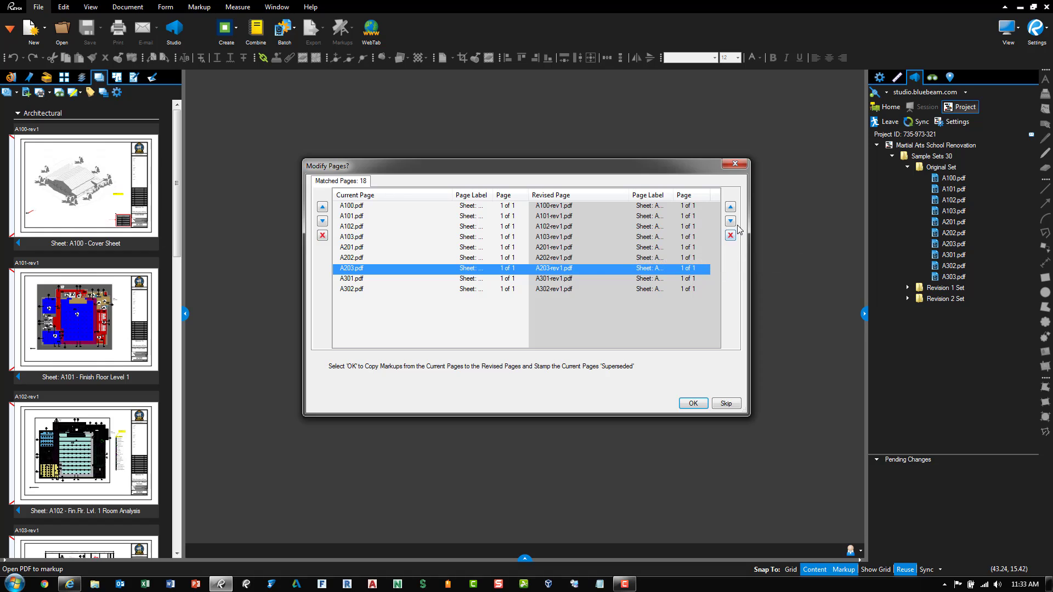
{"action": "left_click", "coordinate": [552, 325]}
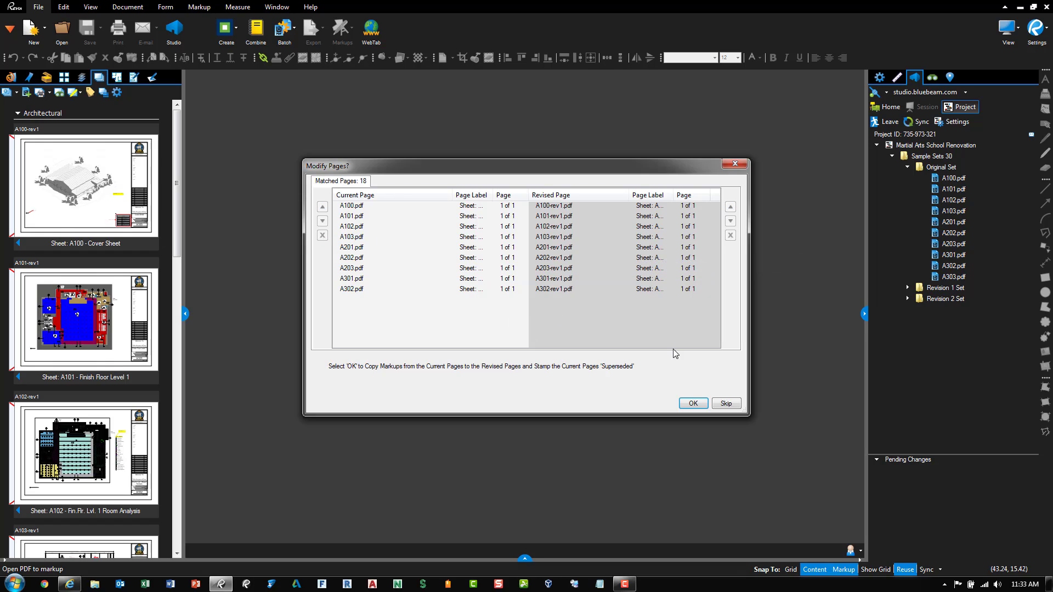
{"action": "left_click", "coordinate": [702, 404]}
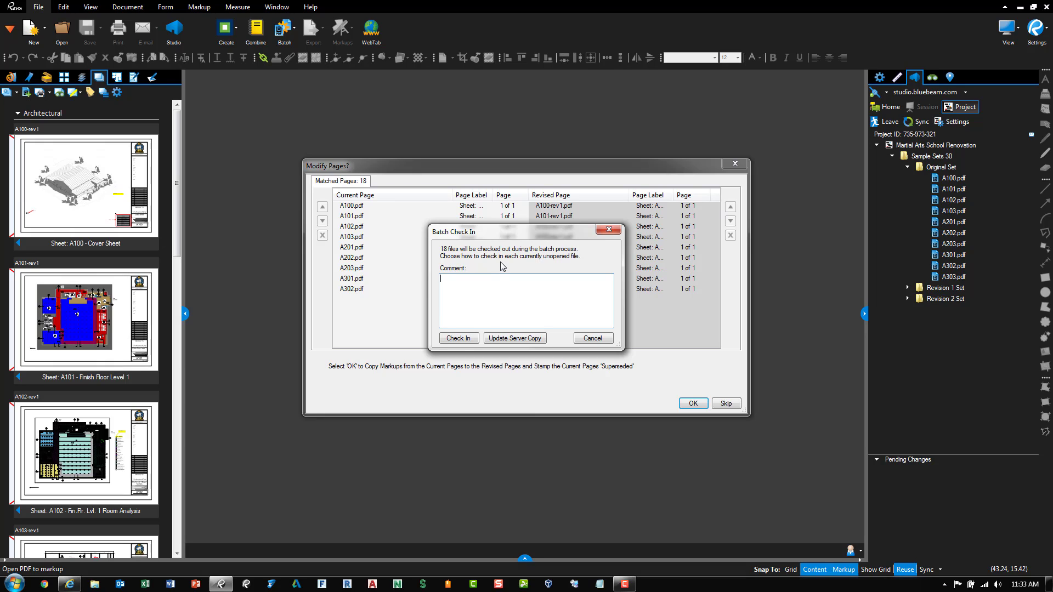
{"action": "left_click", "coordinate": [460, 339]}
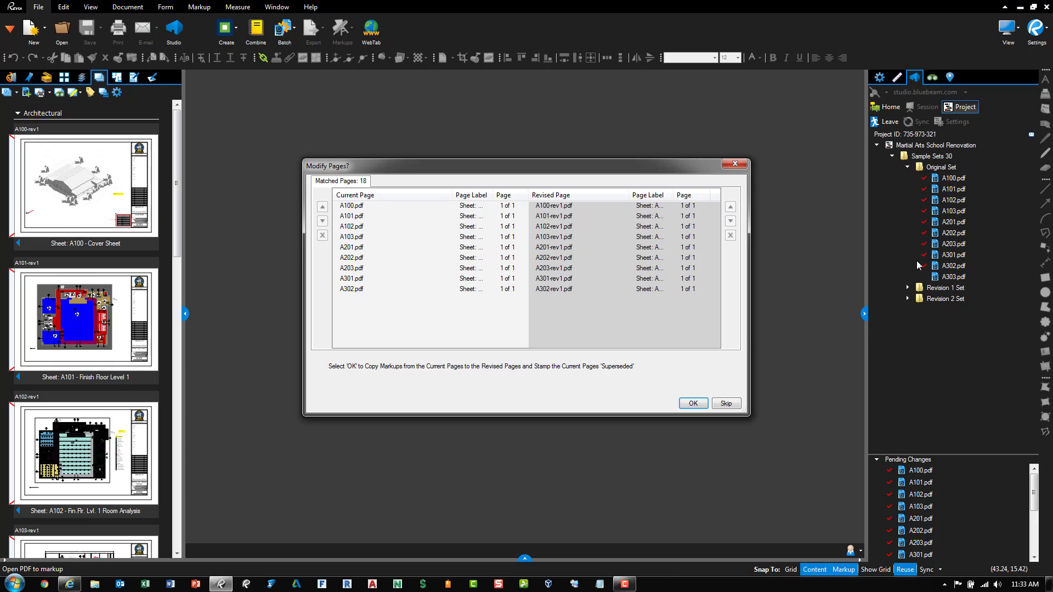
{"action": "left_click", "coordinate": [697, 404]}
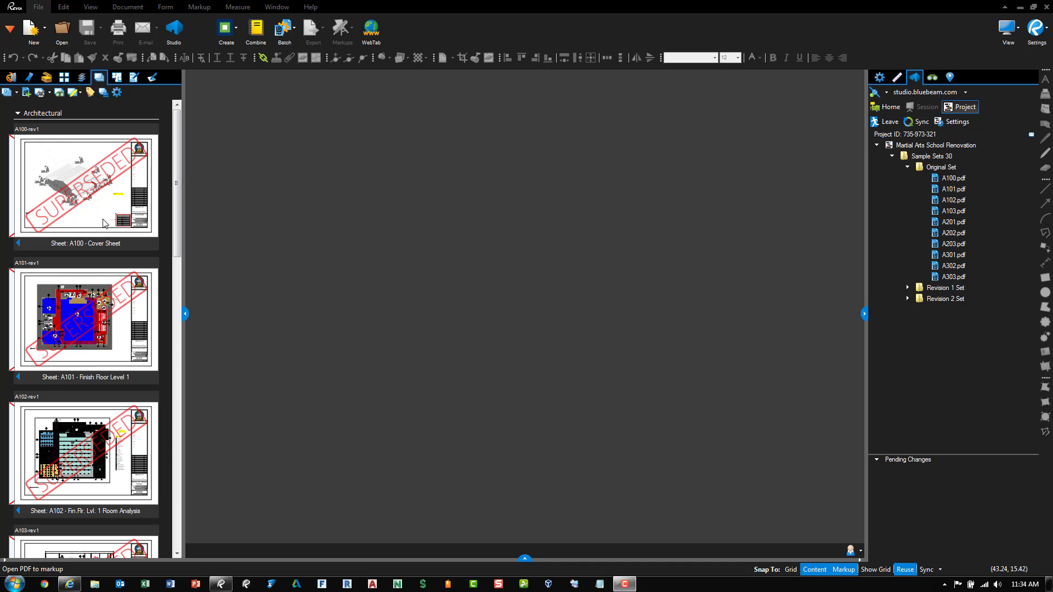
Step: Show the previous version of the A100 cover sheet in the set and return to A100-rev1
{"action": "left_click", "coordinate": [19, 243]}
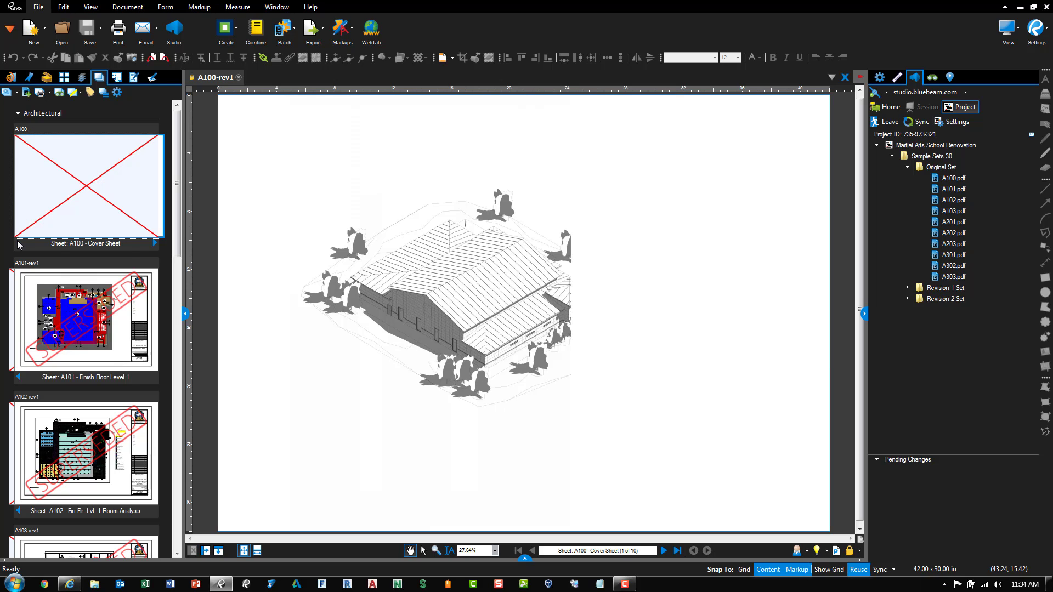
{"action": "left_click", "coordinate": [154, 243]}
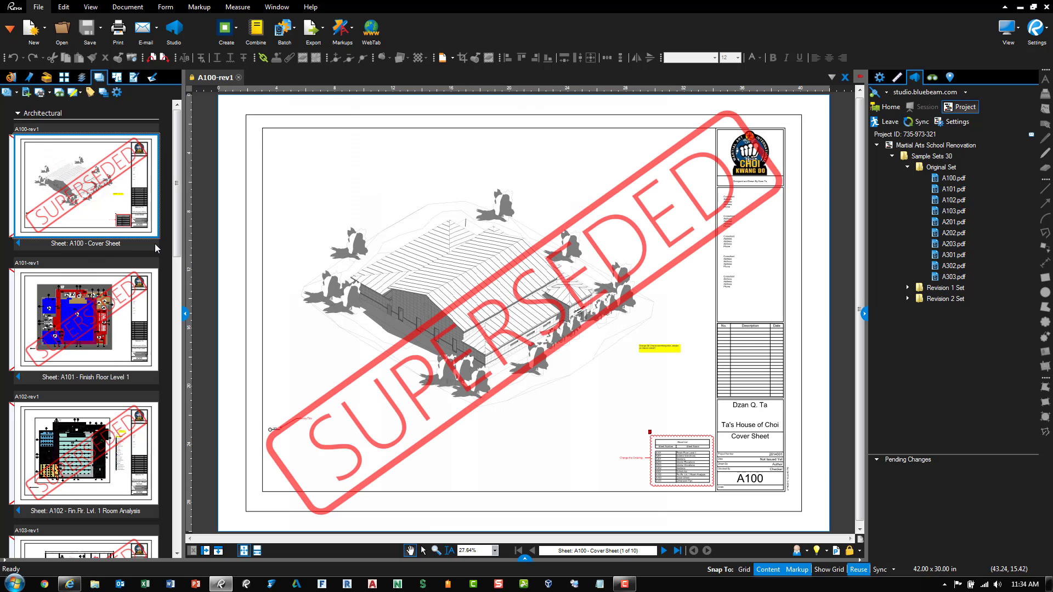
Step: Add all the PDFs in the project's Revision 2 Set folder, A100-rev2.pdf through A302-rev2.pdf, to the set as revisions
{"action": "left_click", "coordinate": [958, 300]}
{"action": "left_click", "coordinate": [26, 93]}
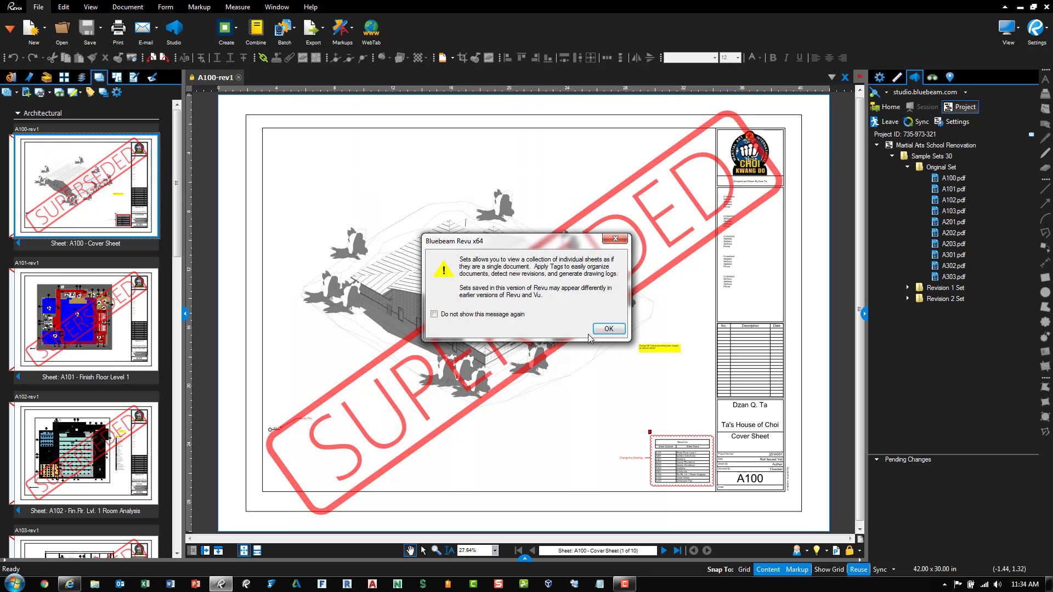
{"action": "left_click", "coordinate": [608, 329]}
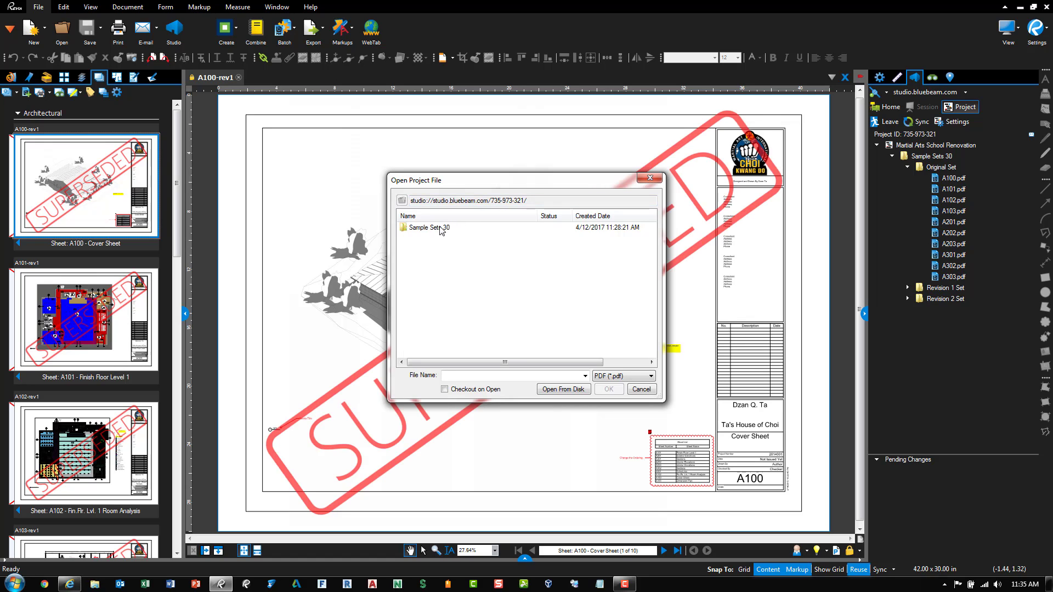
{"action": "double_click", "coordinate": [442, 229]}
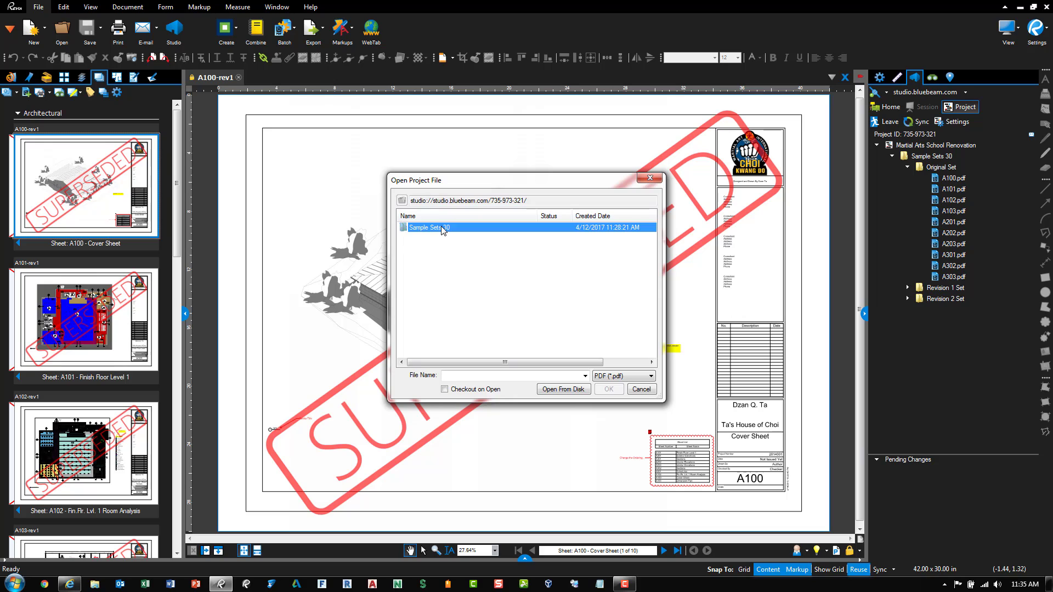
{"action": "double_click", "coordinate": [441, 248]}
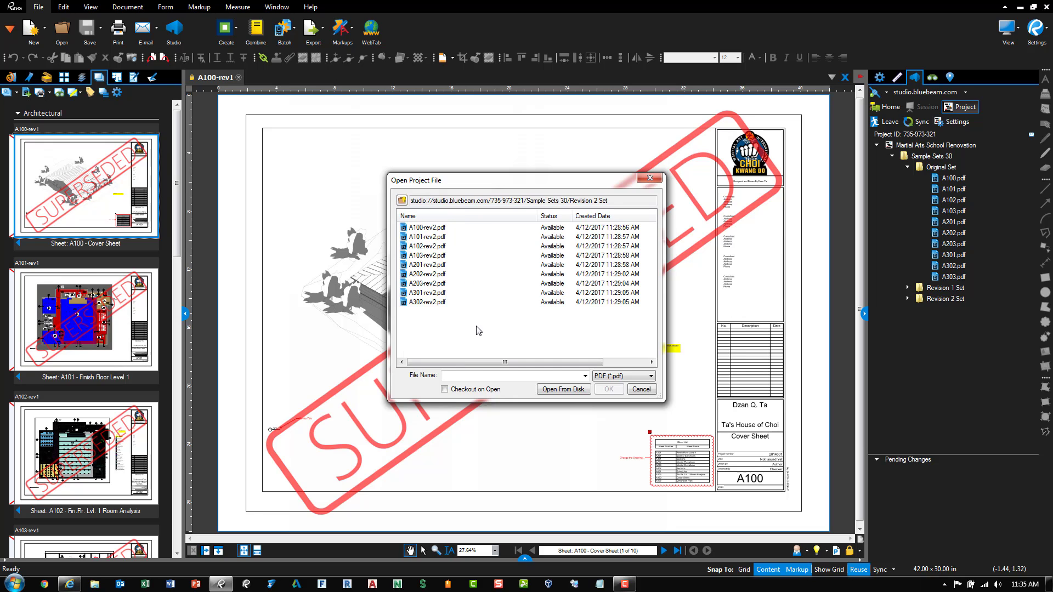
{"action": "left_click_drag", "start_coordinate": [479, 331], "coordinate": [426, 224]}
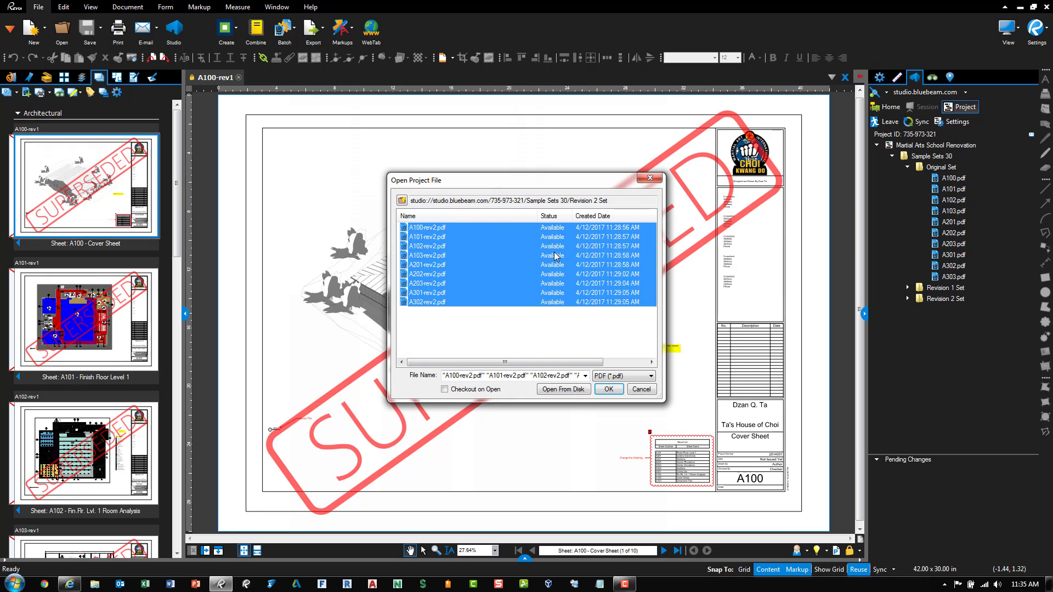
{"action": "left_click", "coordinate": [601, 392]}
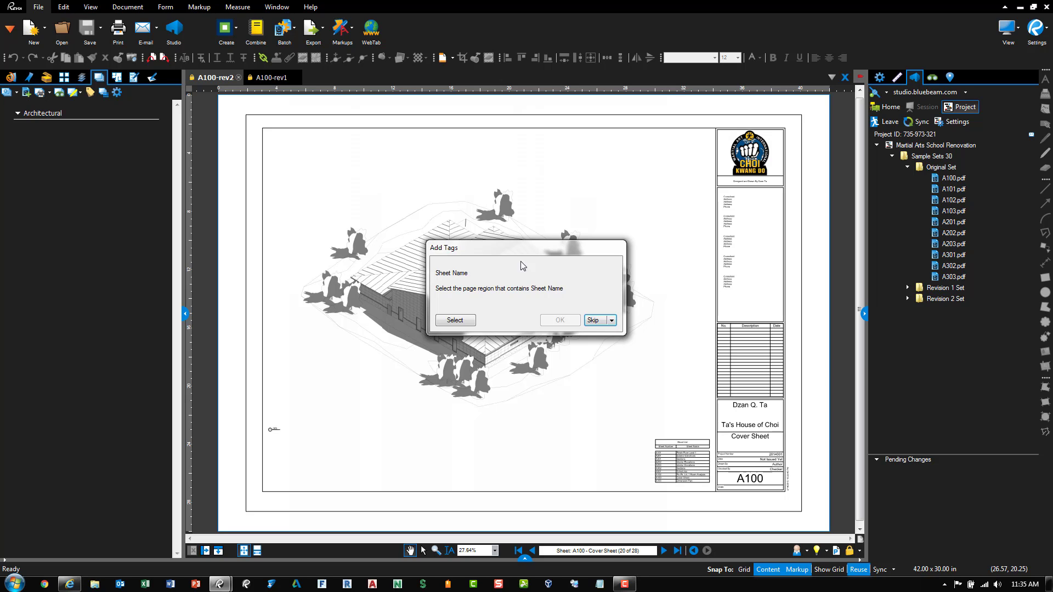
Step: Define the Sheet Name tag region around the Cover Sheet title box on the A100-rev2 title block
{"action": "left_click", "coordinate": [455, 320]}
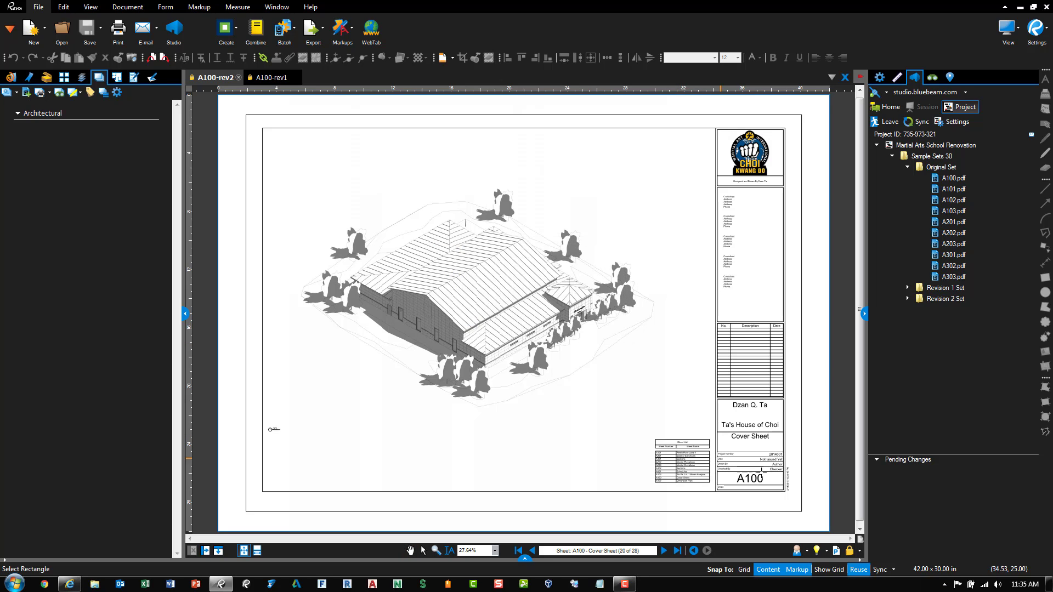
{"action": "scroll", "coordinate": [781, 452], "scroll_direction": "up", "scroll_amount": 5}
{"action": "scroll", "coordinate": [779, 450], "scroll_direction": "up", "scroll_amount": 2}
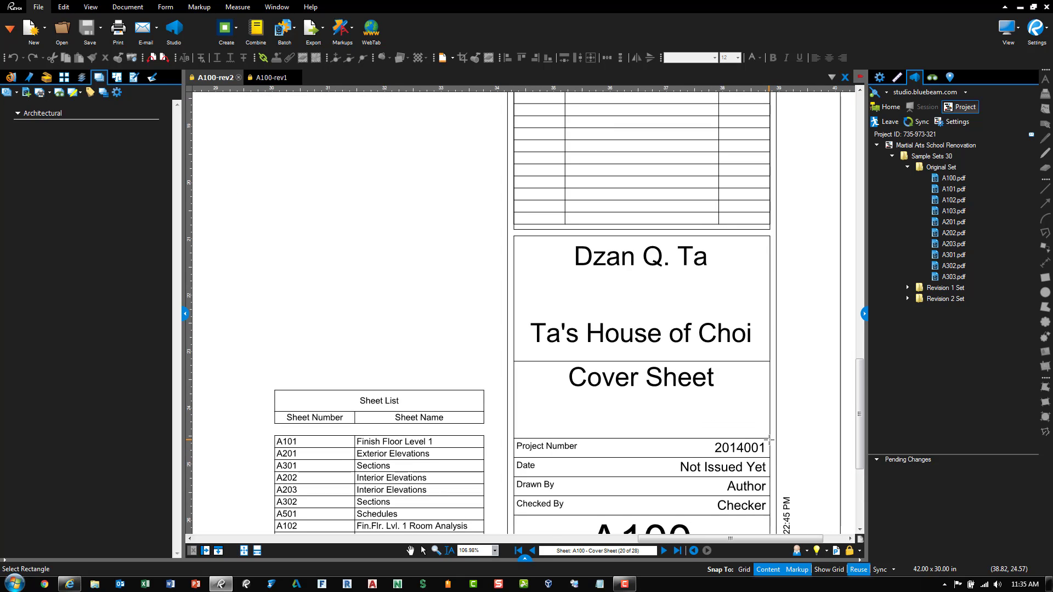
{"action": "left_click_drag", "start_coordinate": [770, 437], "coordinate": [513, 361]}
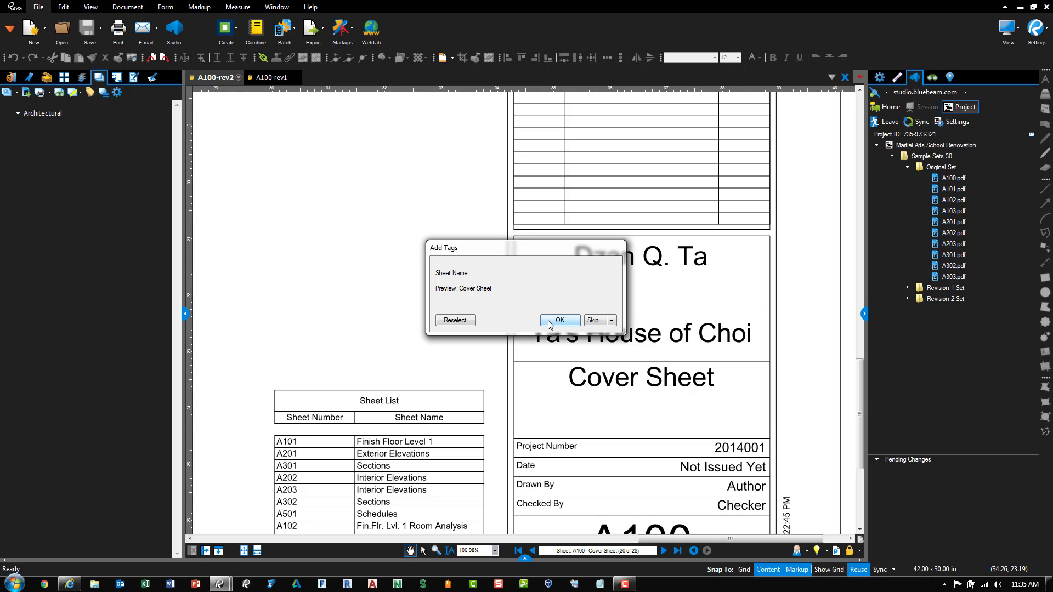
{"action": "left_click", "coordinate": [559, 321]}
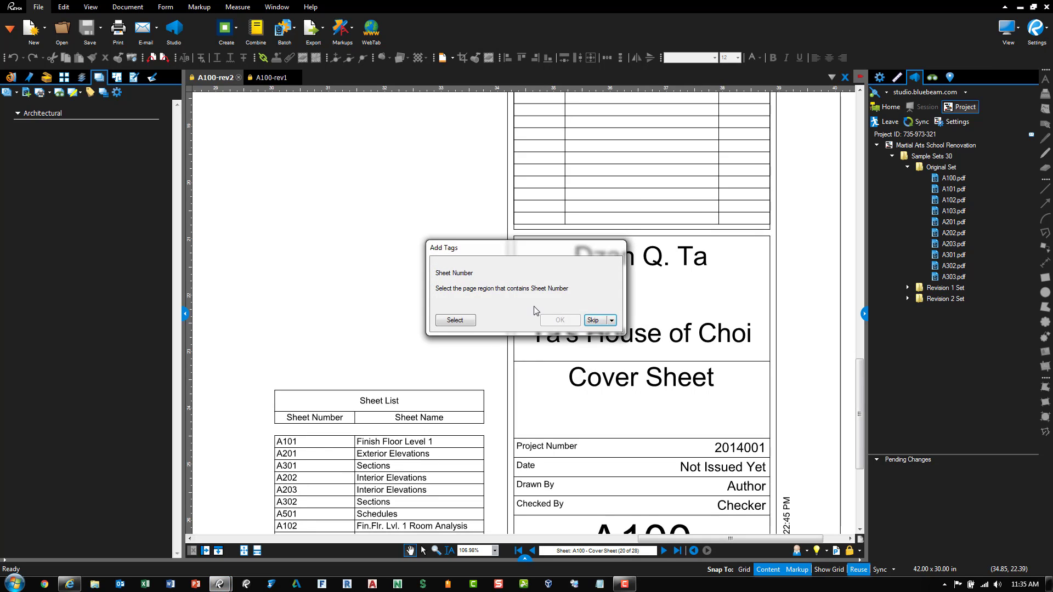
Step: Define the Sheet Number tag region around the A100 box in the A100-rev2 title block
{"action": "left_click", "coordinate": [456, 320]}
{"action": "scroll", "coordinate": [779, 427], "scroll_direction": "down", "scroll_amount": 3}
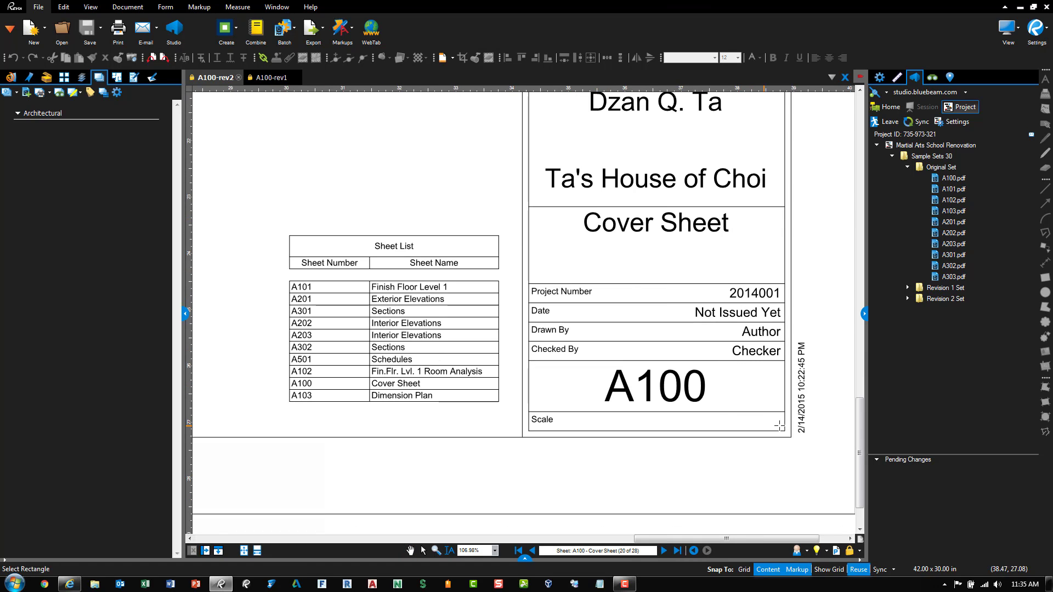
{"action": "left_click_drag", "start_coordinate": [784, 413], "coordinate": [529, 360]}
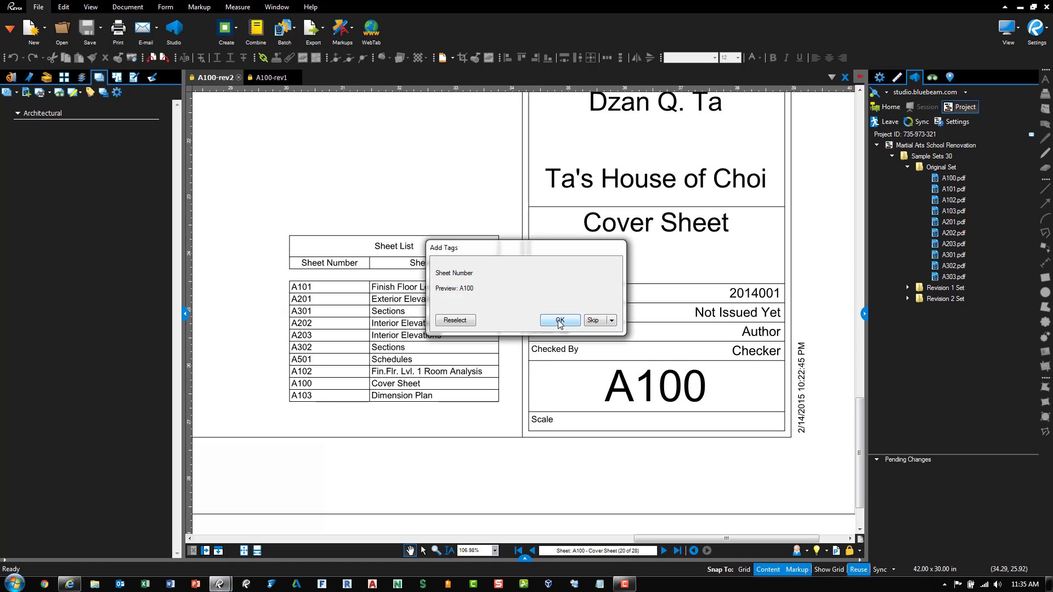
{"action": "left_click", "coordinate": [540, 316]}
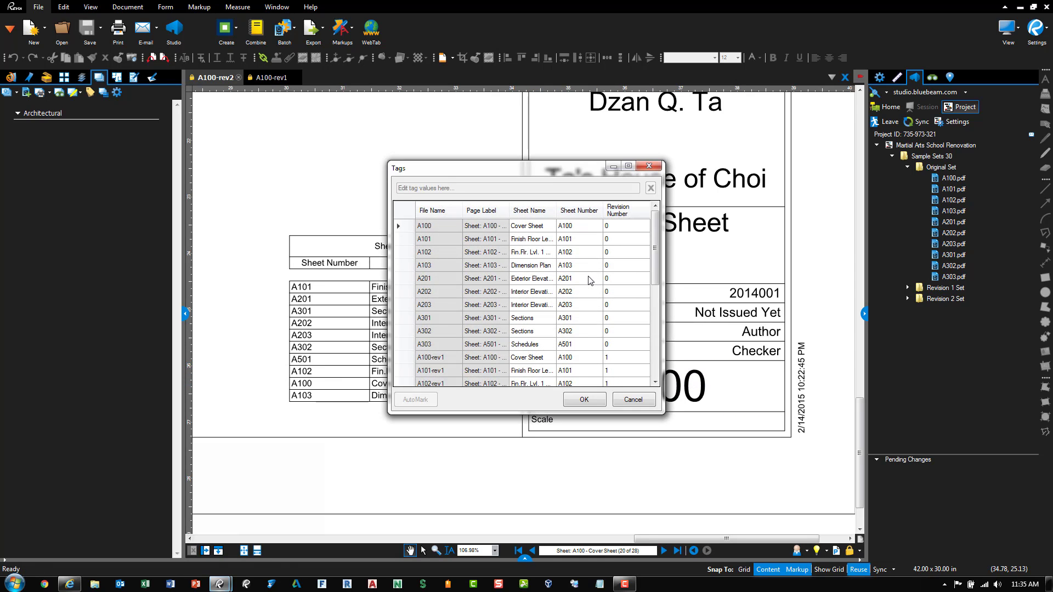
Step: Enlarge the Tags table, review the Revision 2 sheet numbers and revision numbers down to A302-rev2, and accept the tags
{"action": "left_click_drag", "start_coordinate": [405, 157], "coordinate": [332, 108]}
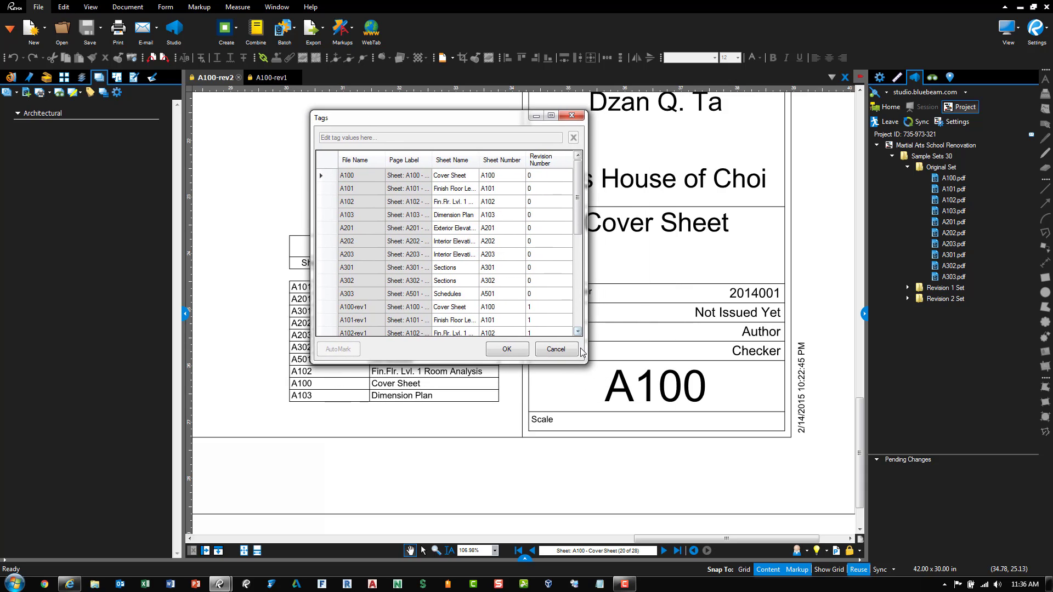
{"action": "left_click_drag", "start_coordinate": [582, 362], "coordinate": [799, 461]}
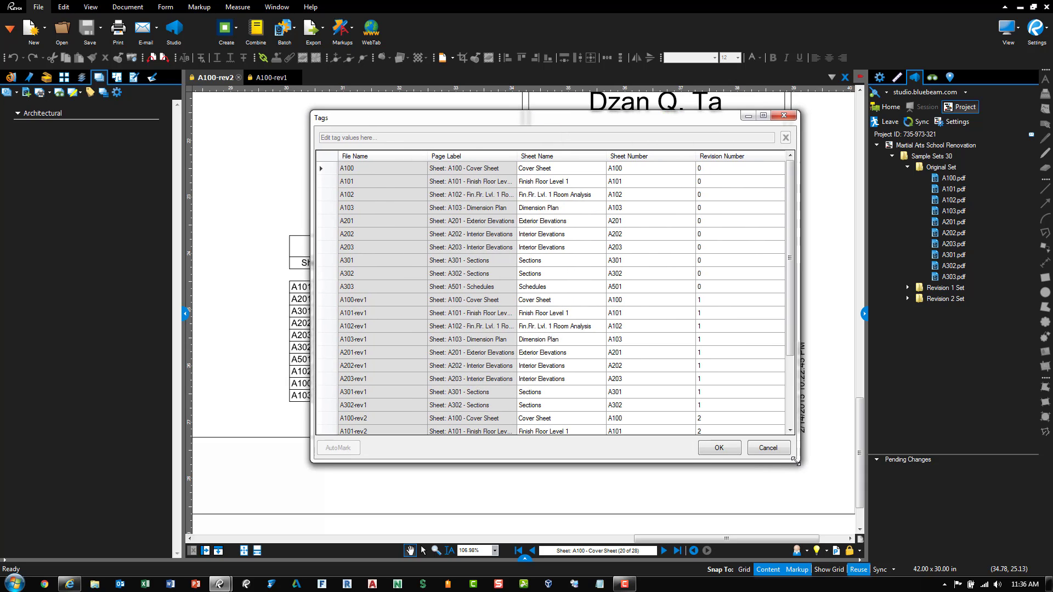
{"action": "scroll", "coordinate": [791, 371], "scroll_direction": "down", "scroll_amount": 1}
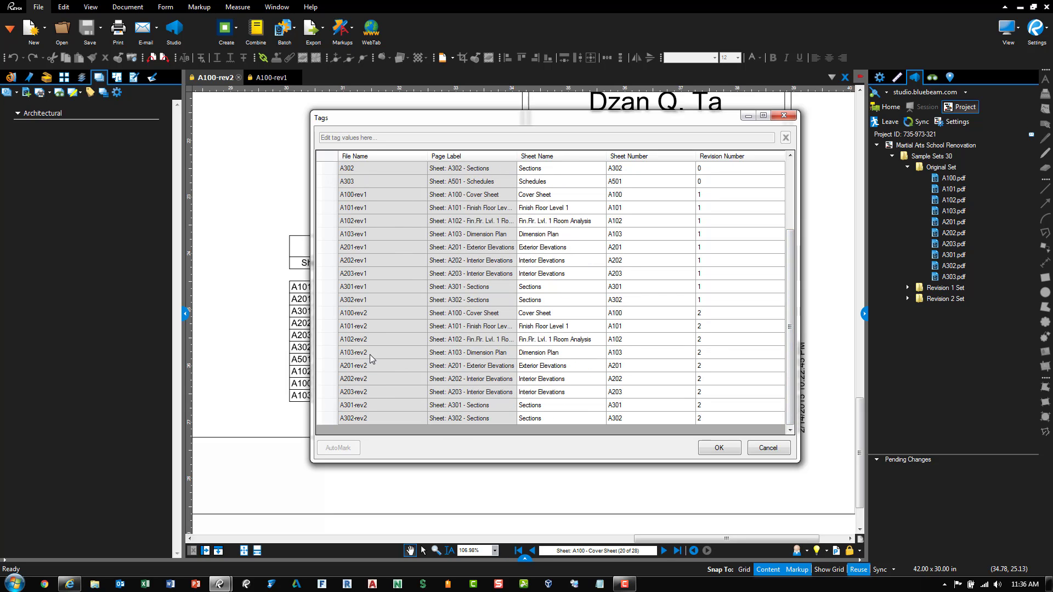
{"action": "left_click", "coordinate": [722, 452]}
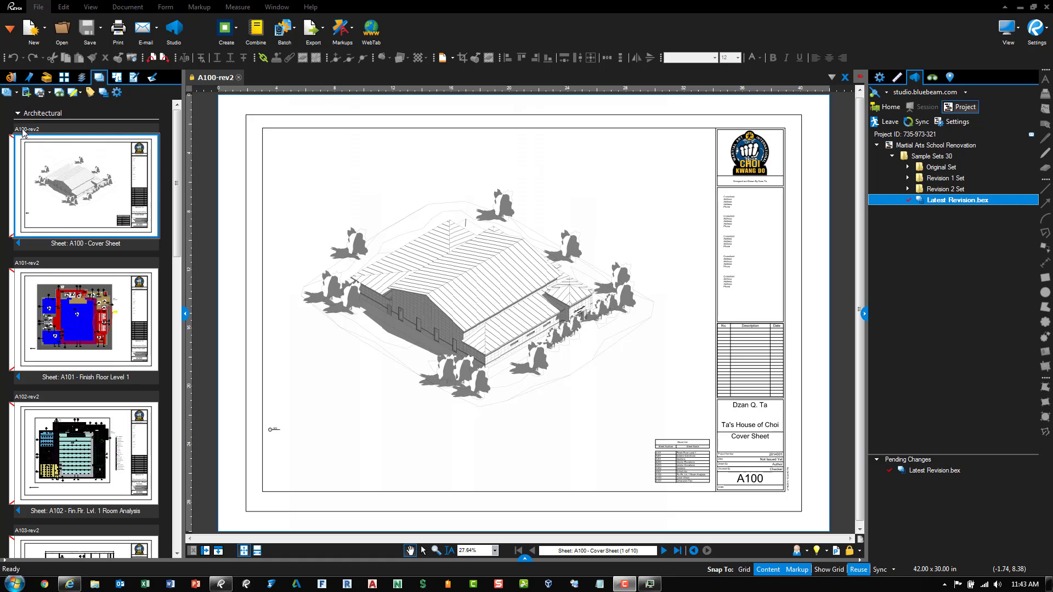
Step: Show the cover sheet's previous versions, A100-rev1 and A100, in the set and return to A100-rev2
{"action": "left_click", "coordinate": [20, 243]}
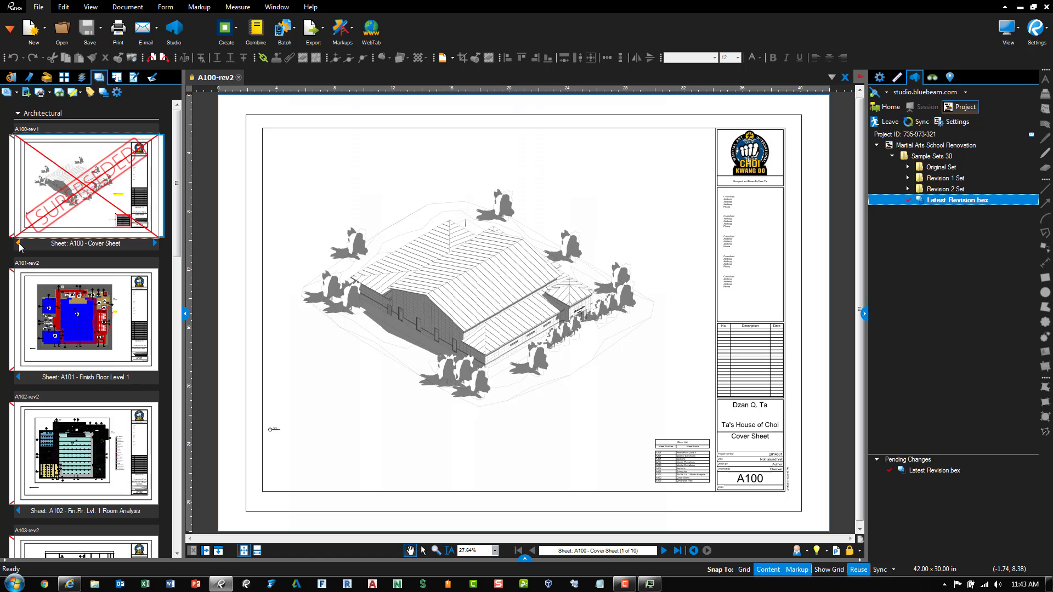
{"action": "left_click", "coordinate": [19, 244]}
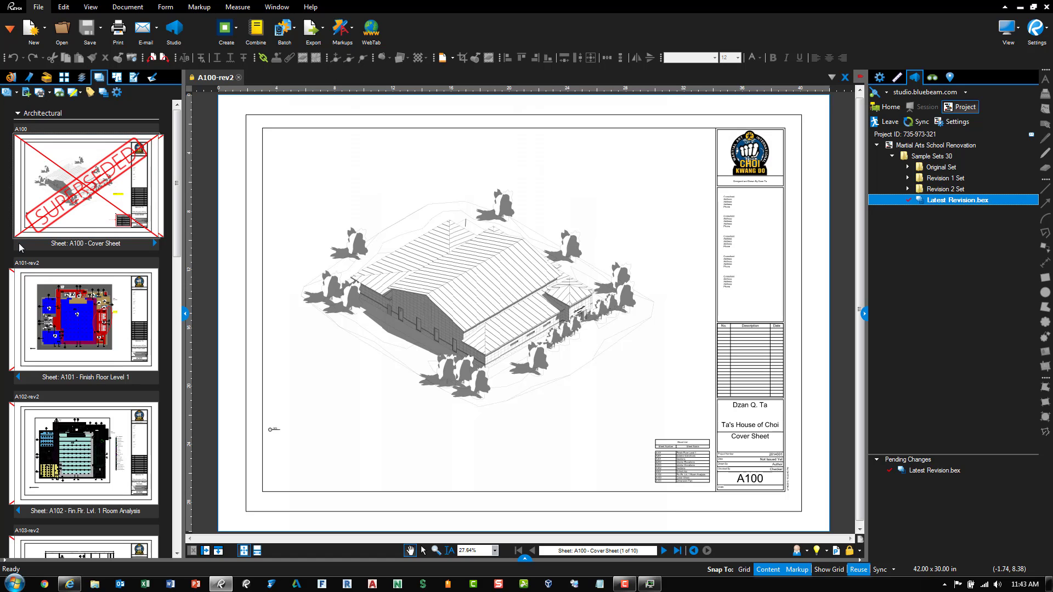
{"action": "left_click", "coordinate": [155, 244]}
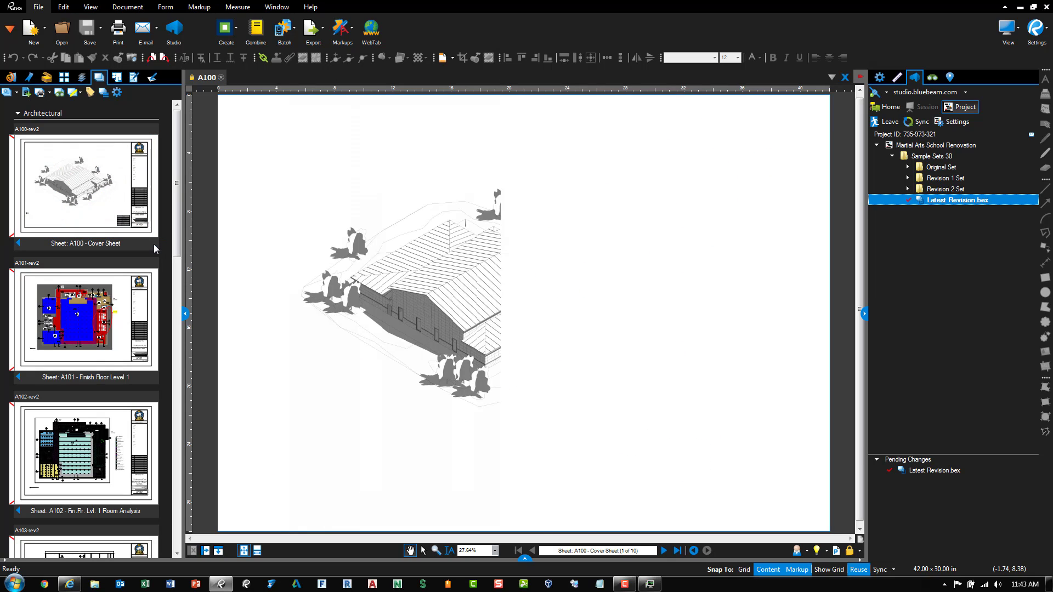
Step: Edit the set's tags, sort the enlarged table by file name in ascending order, and review the entries down to A303
{"action": "left_click", "coordinate": [91, 94]}
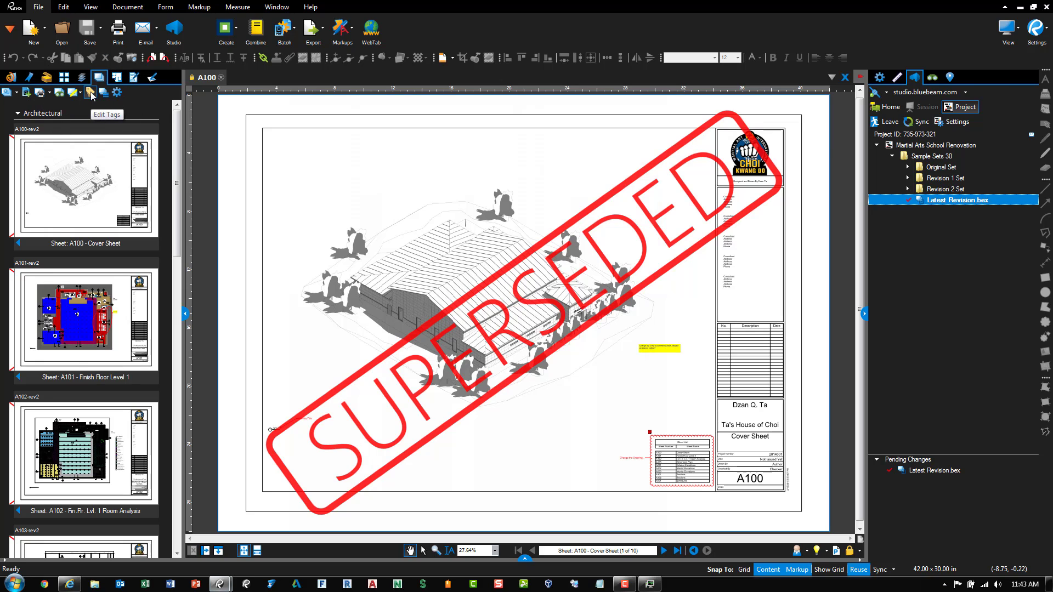
{"action": "left_click_drag", "start_coordinate": [414, 176], "coordinate": [293, 132]}
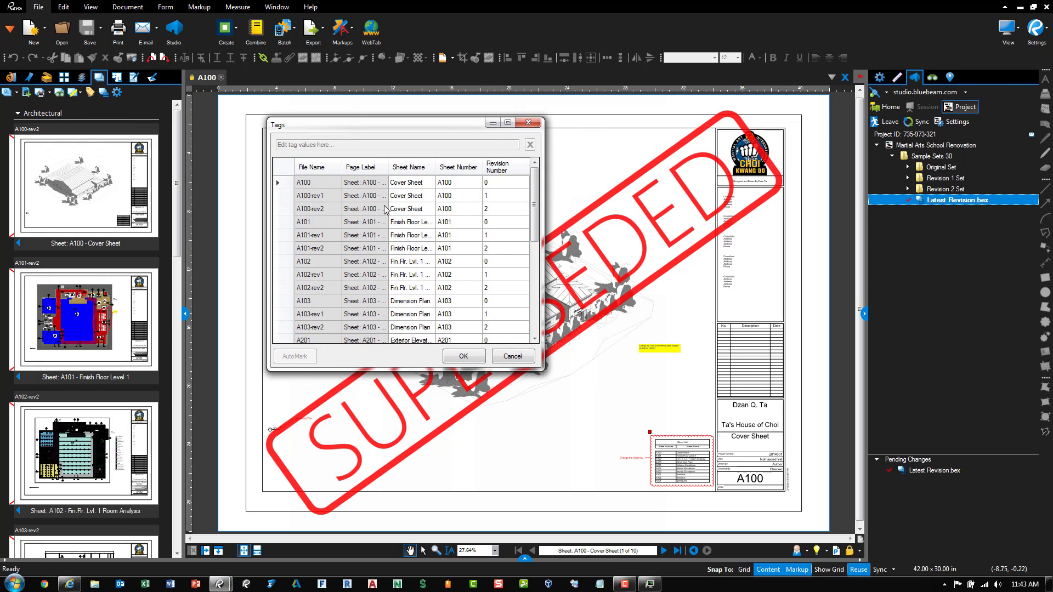
{"action": "left_click_drag", "start_coordinate": [542, 371], "coordinate": [783, 461]}
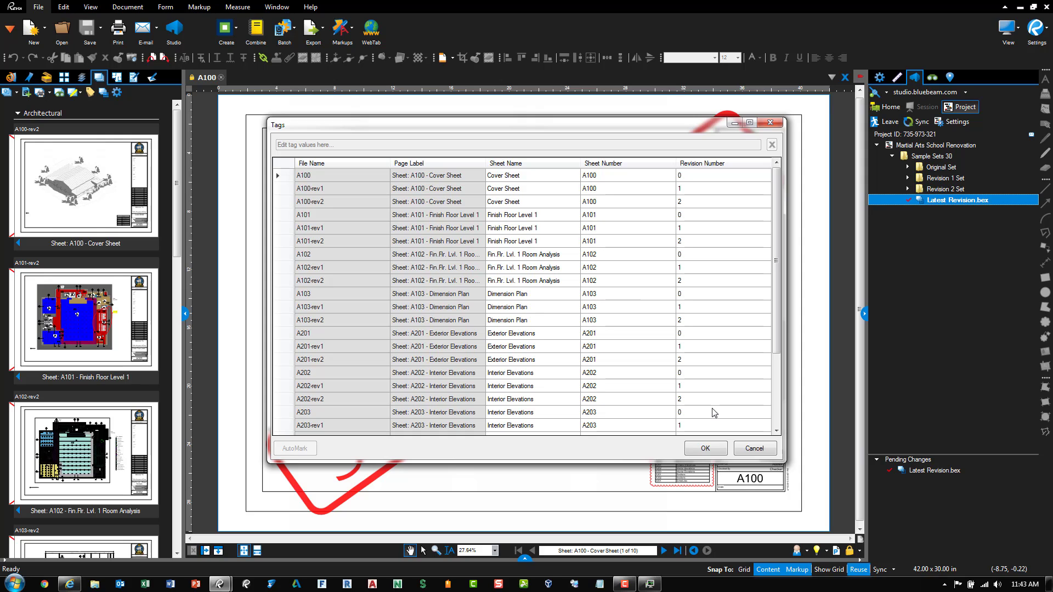
{"action": "left_click", "coordinate": [326, 164]}
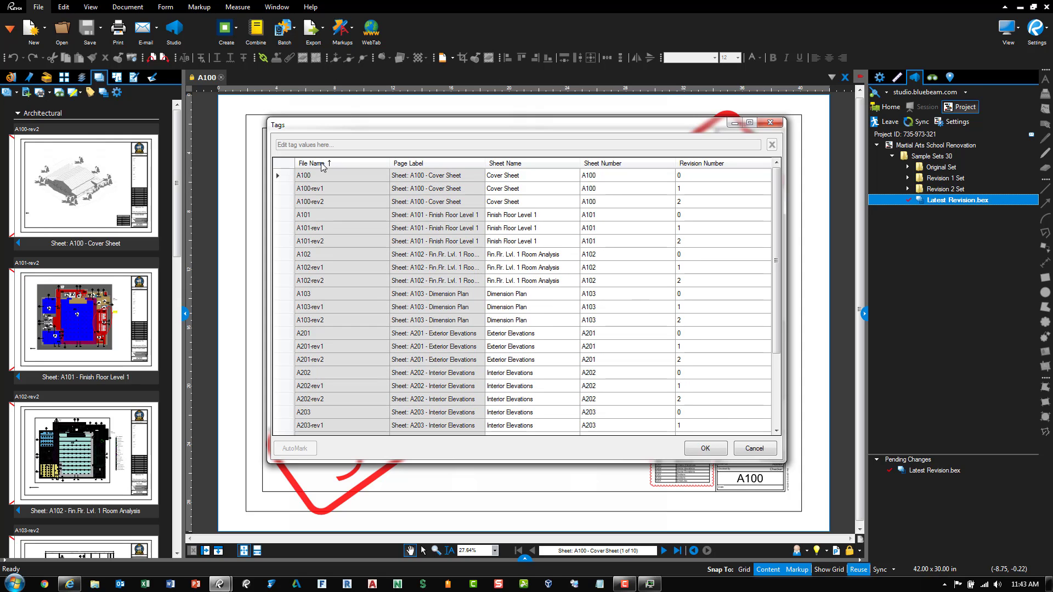
{"action": "left_click", "coordinate": [323, 164]}
{"action": "left_click", "coordinate": [321, 165]}
{"action": "left_click", "coordinate": [347, 421]}
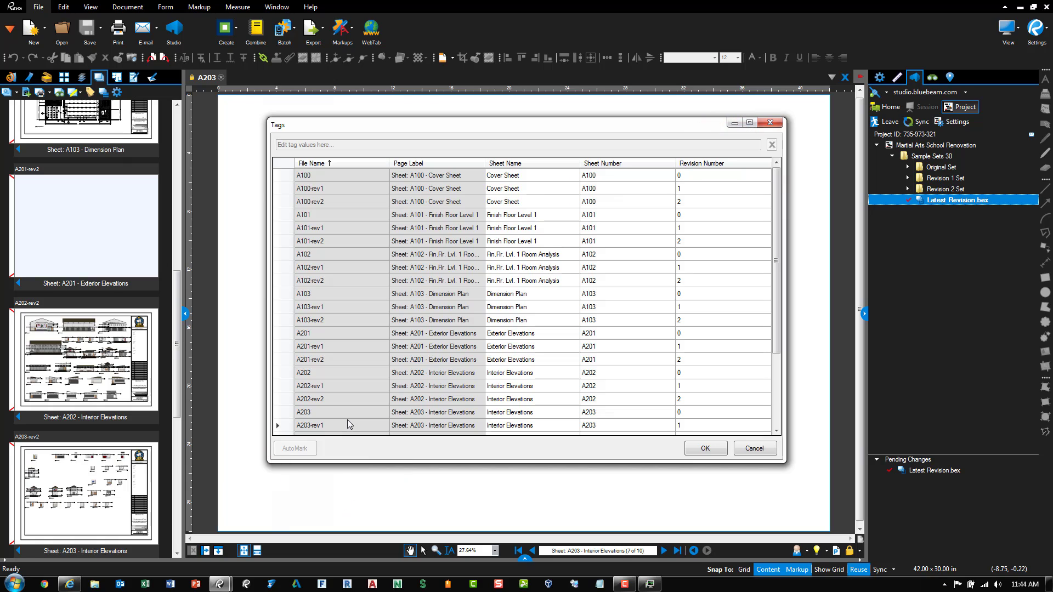
{"action": "left_click_drag", "start_coordinate": [774, 253], "coordinate": [784, 339]}
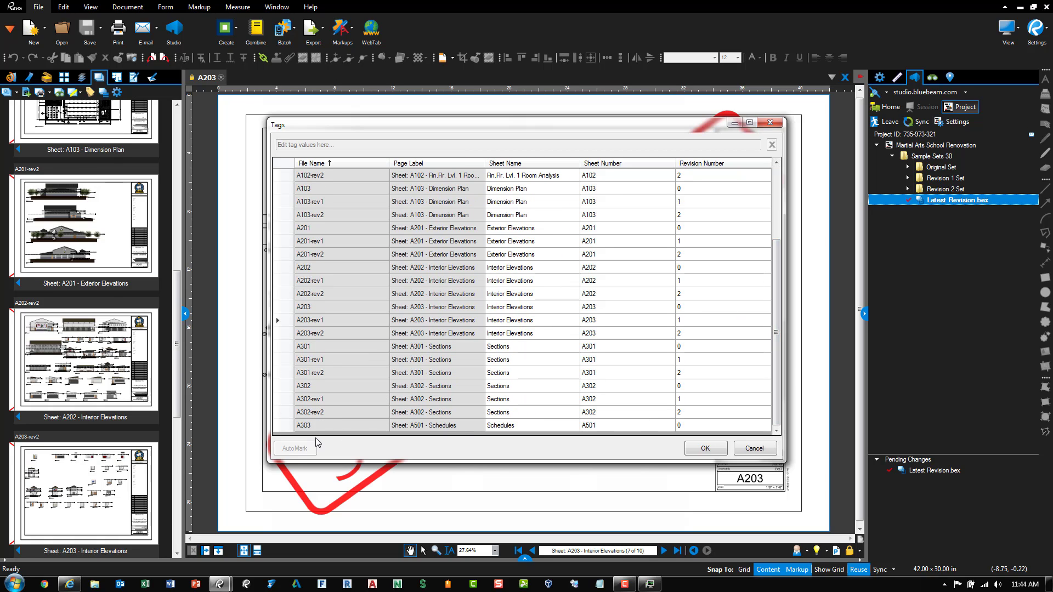
Step: Recapture the A203-rev1 sheet number with AutoMark from the A203 box in its title block and accept the tags
{"action": "left_click", "coordinate": [622, 321]}
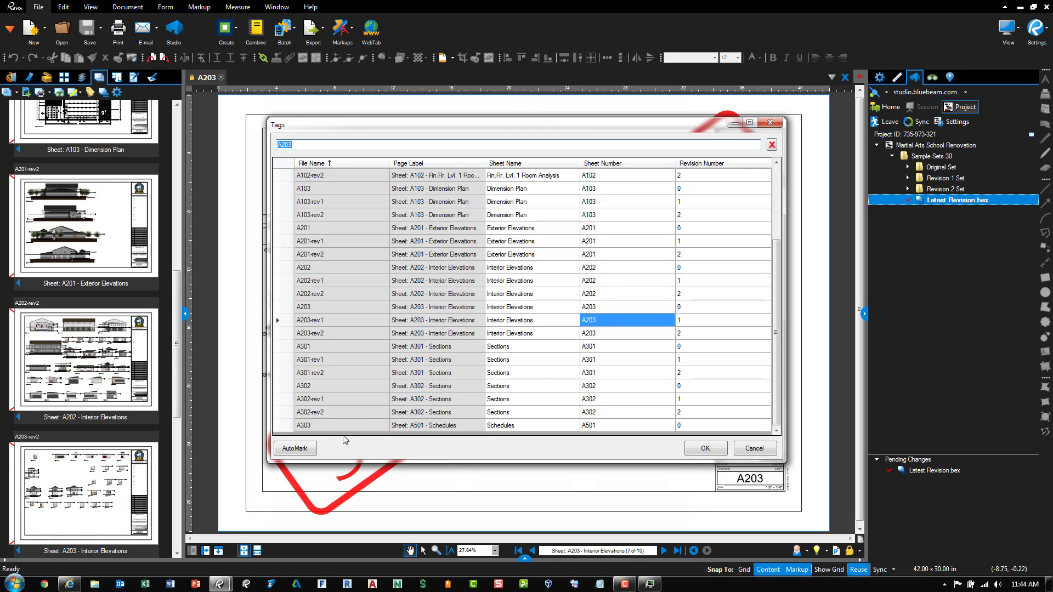
{"action": "left_click", "coordinate": [308, 450]}
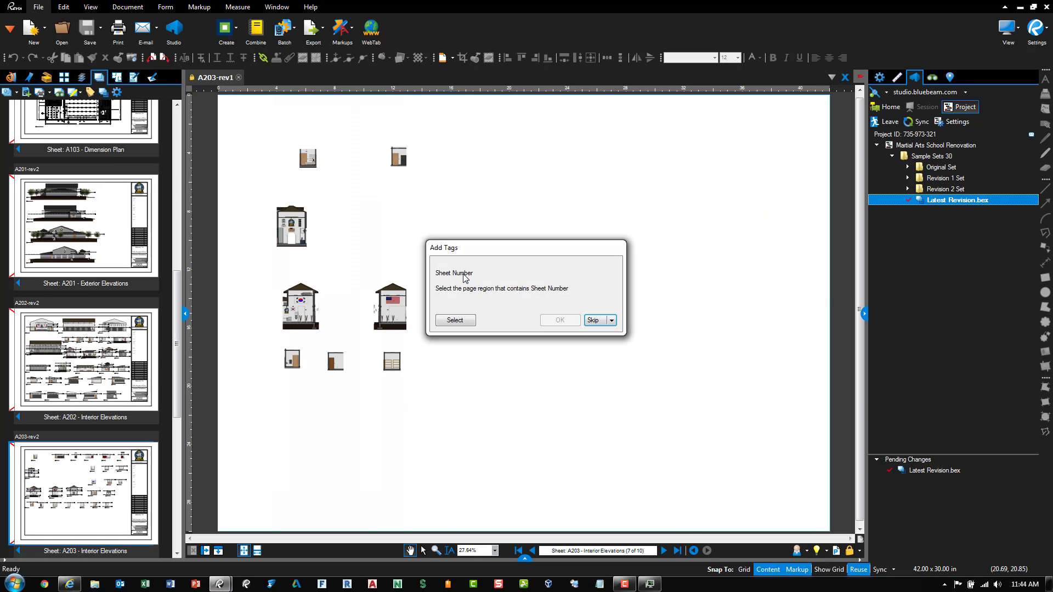
{"action": "left_click", "coordinate": [453, 321]}
{"action": "scroll", "coordinate": [756, 477], "scroll_direction": "up", "scroll_amount": 6}
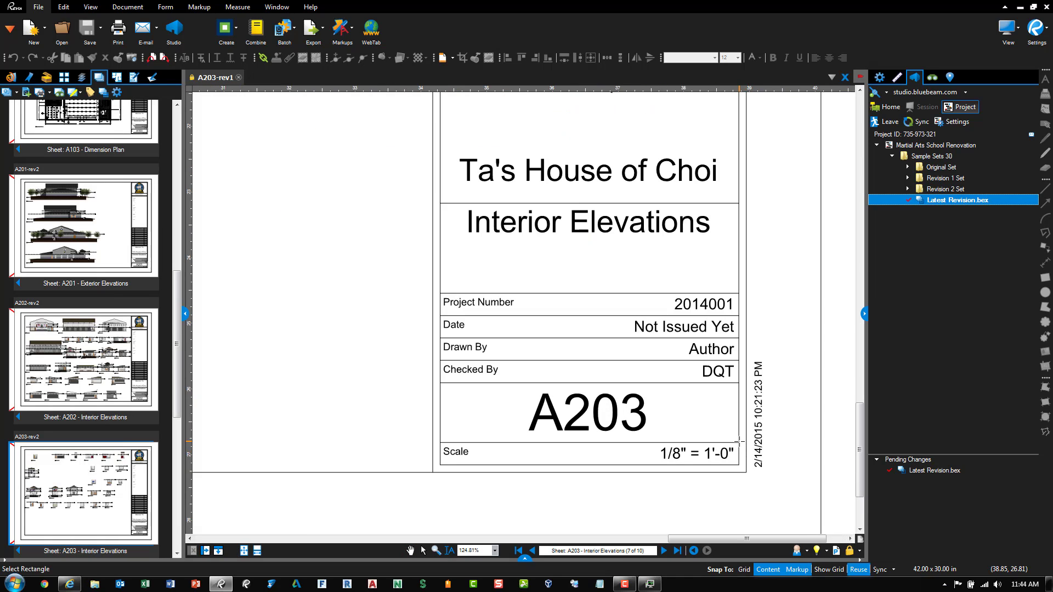
{"action": "left_click_drag", "start_coordinate": [740, 441], "coordinate": [440, 382]}
{"action": "left_click", "coordinate": [555, 323]}
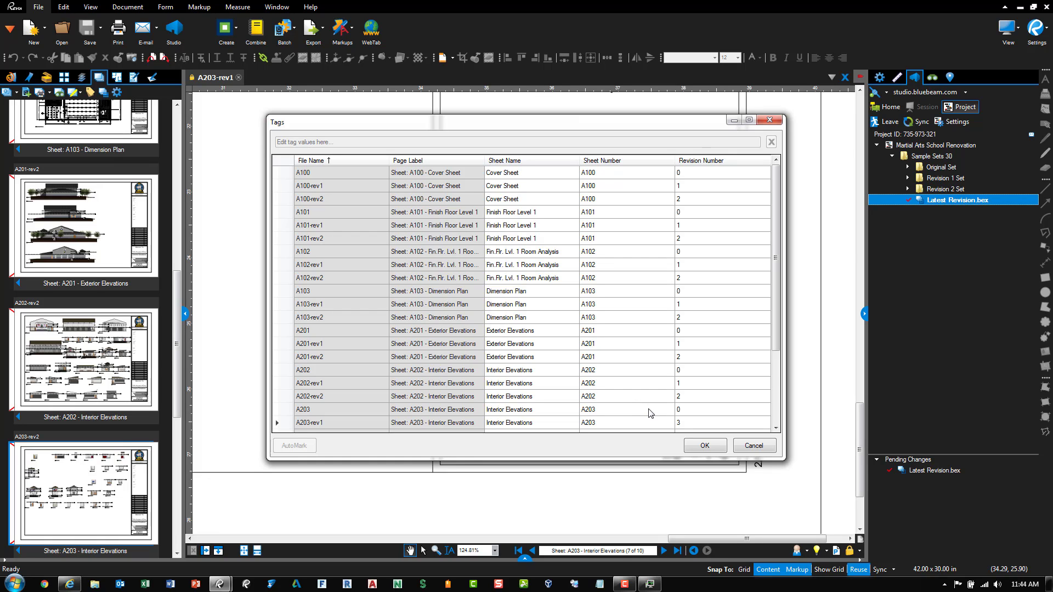
{"action": "left_click", "coordinate": [705, 447]}
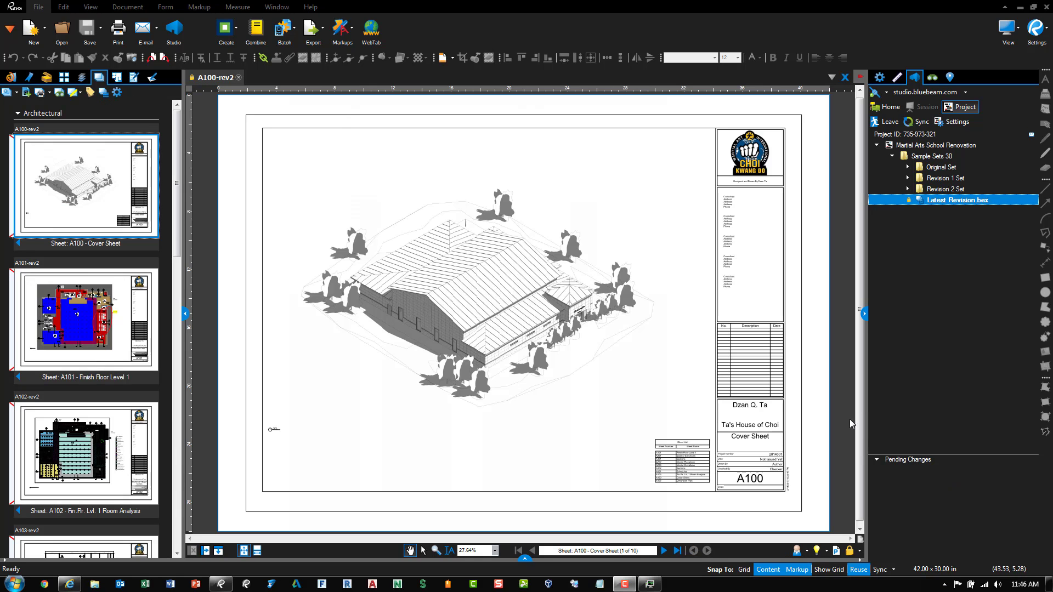
Step: Open the Latest Revision.bex set from the Sample Sets 30 folder of the Studio project
{"action": "left_click", "coordinate": [17, 93]}
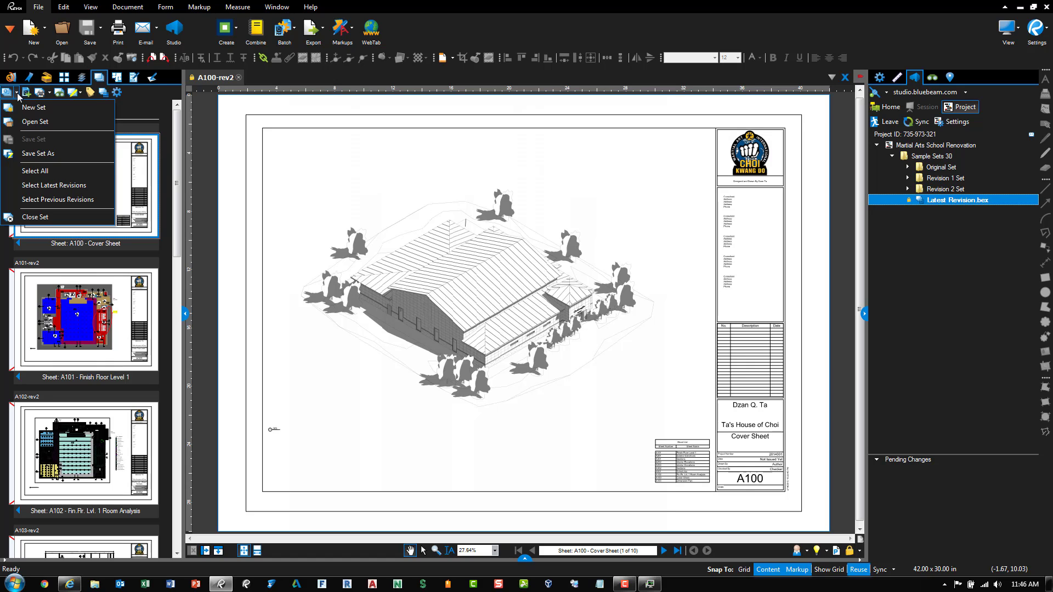
{"action": "left_click", "coordinate": [17, 93]}
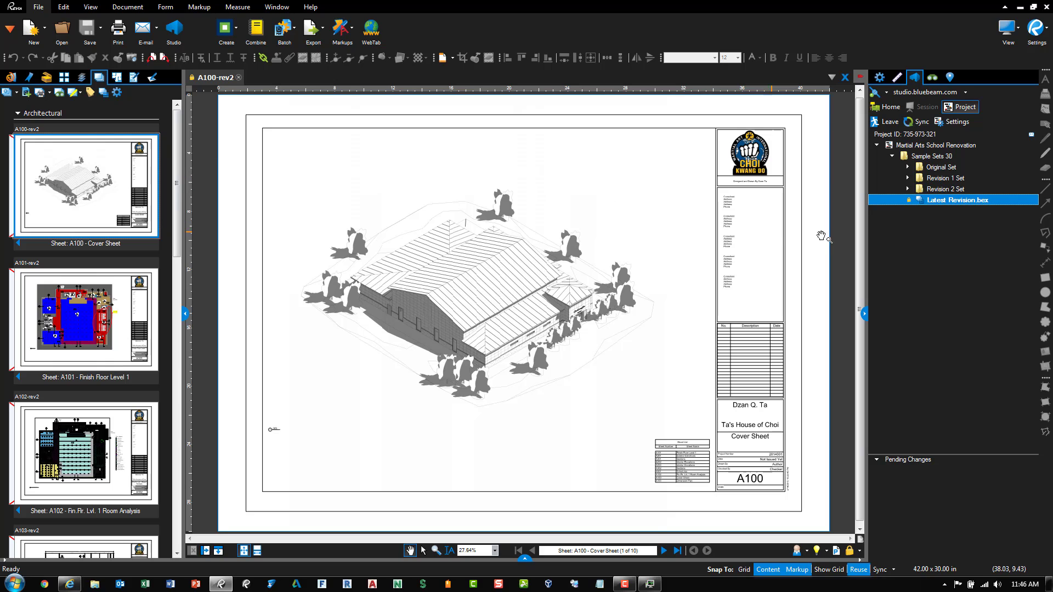
{"action": "left_click", "coordinate": [954, 248]}
{"action": "left_click", "coordinate": [973, 204]}
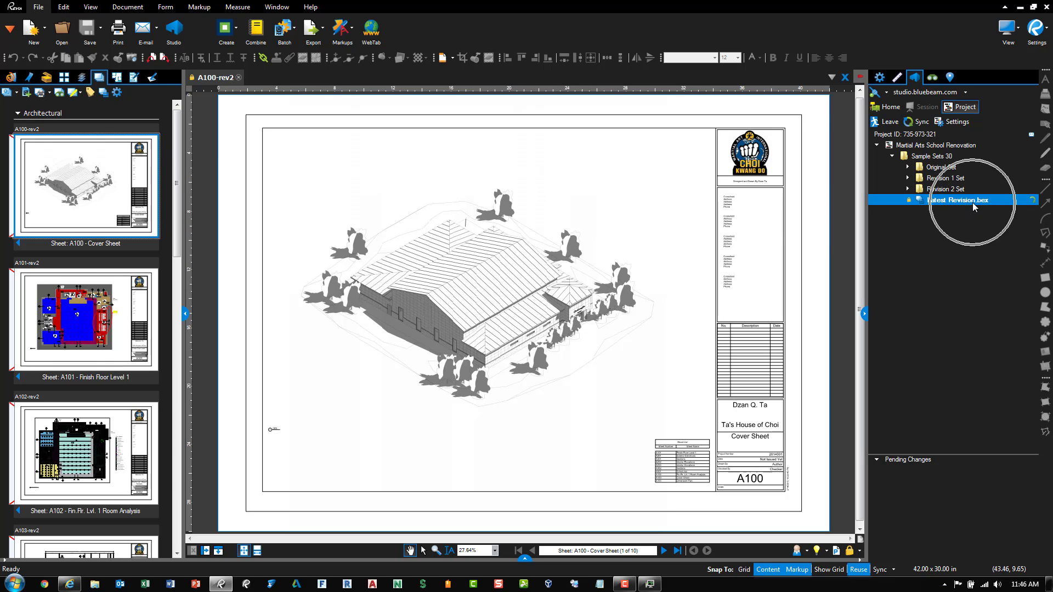
{"action": "left_click", "coordinate": [18, 95]}
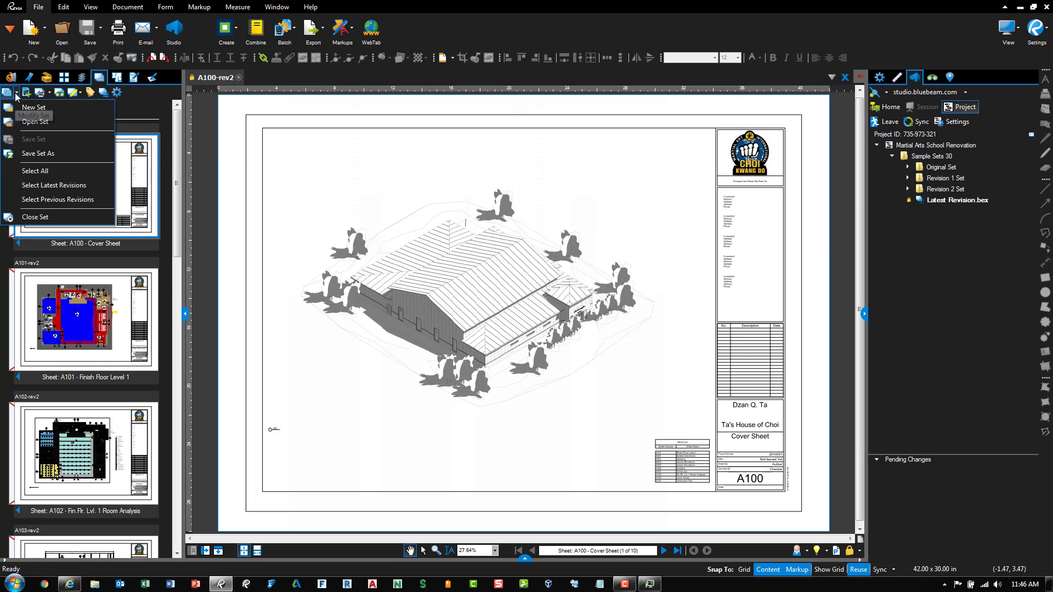
{"action": "left_click", "coordinate": [44, 156]}
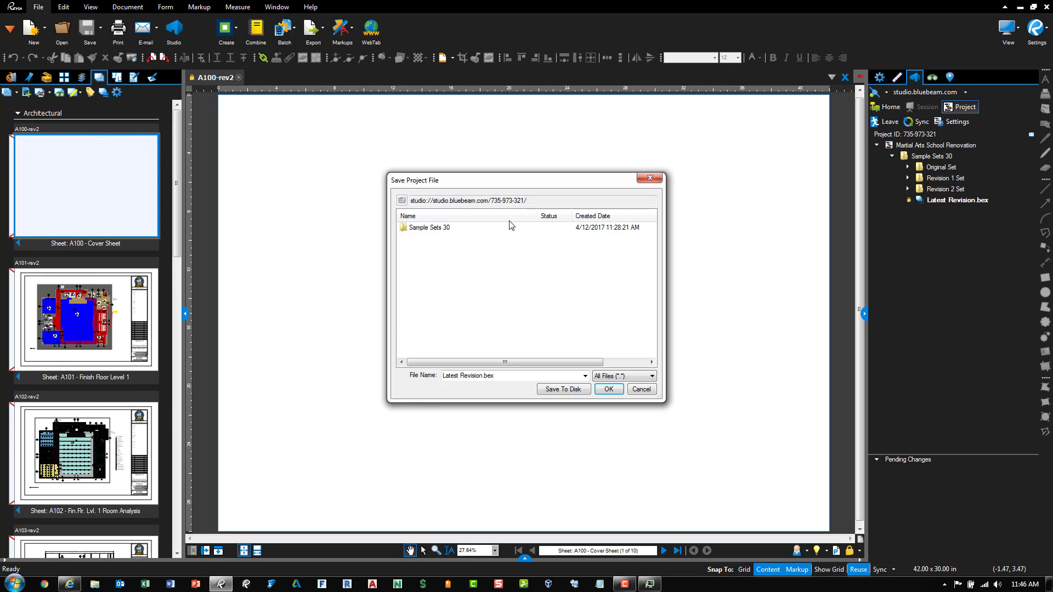
{"action": "double_click", "coordinate": [436, 229]}
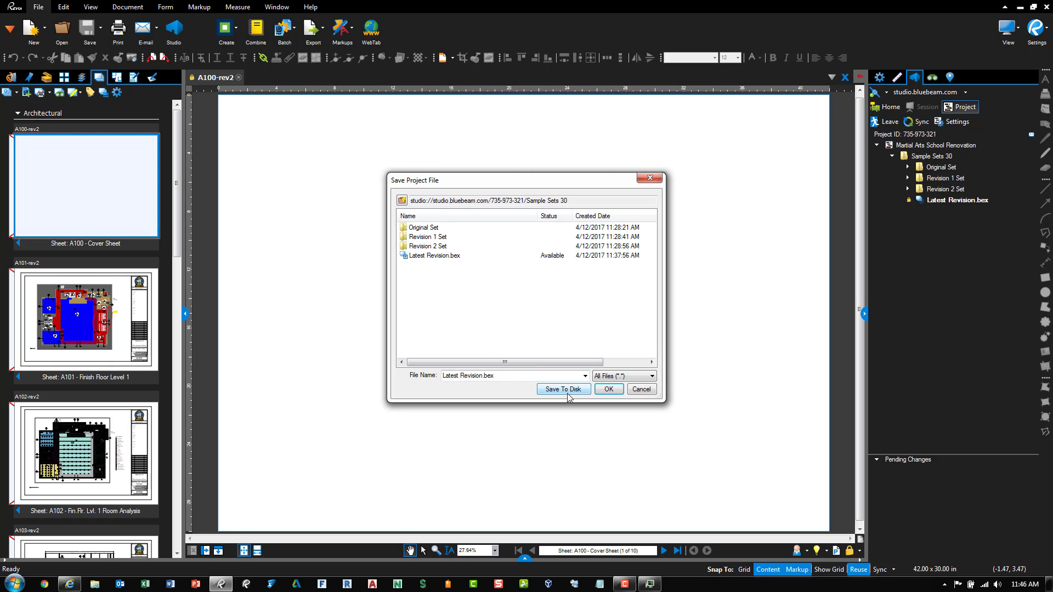
{"action": "left_click", "coordinate": [642, 389]}
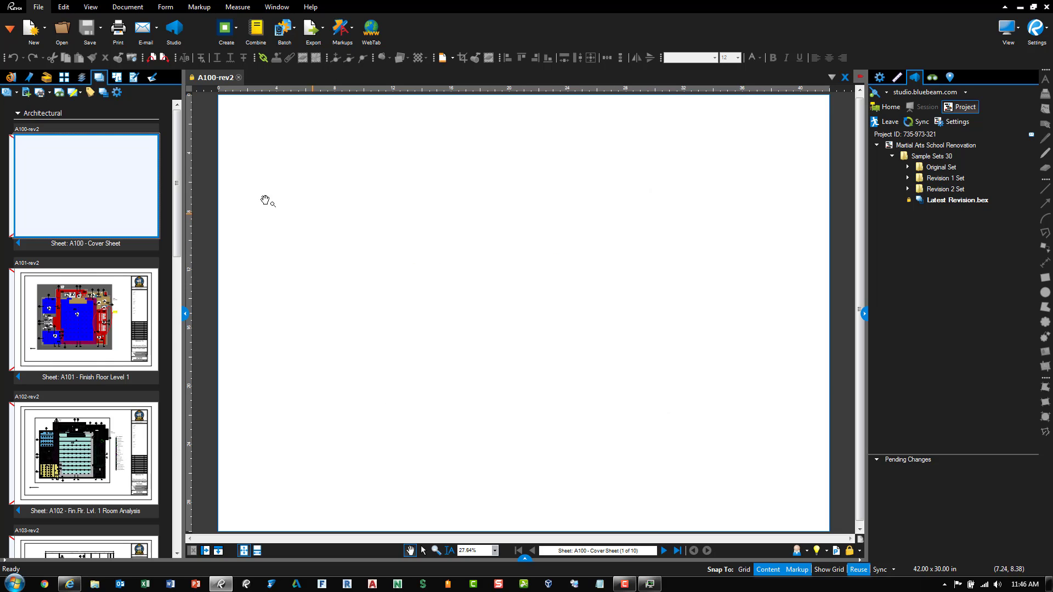
{"action": "left_click", "coordinate": [29, 97]}
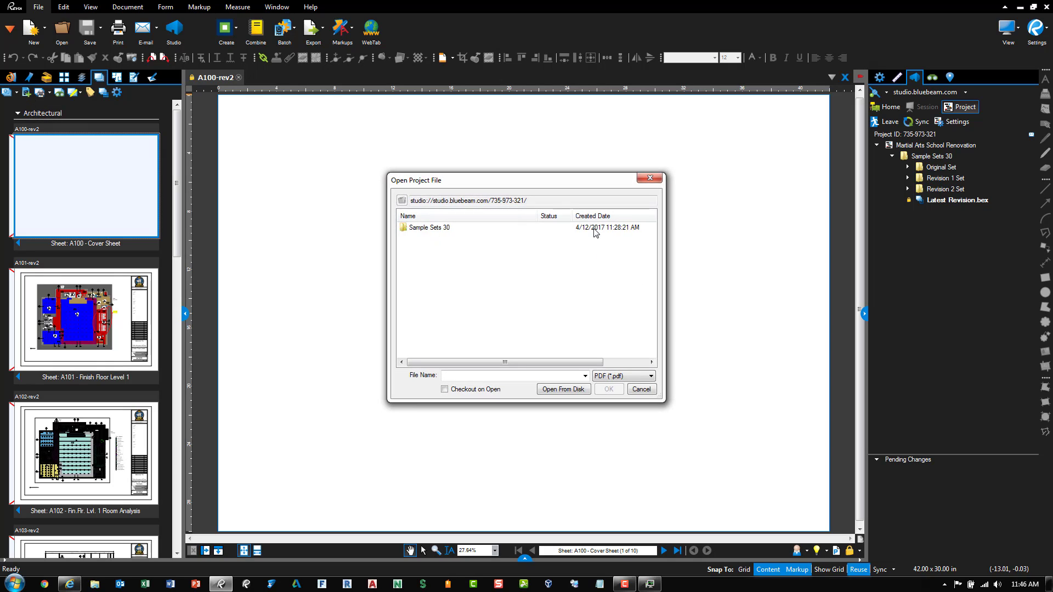
{"action": "left_click", "coordinate": [653, 389]}
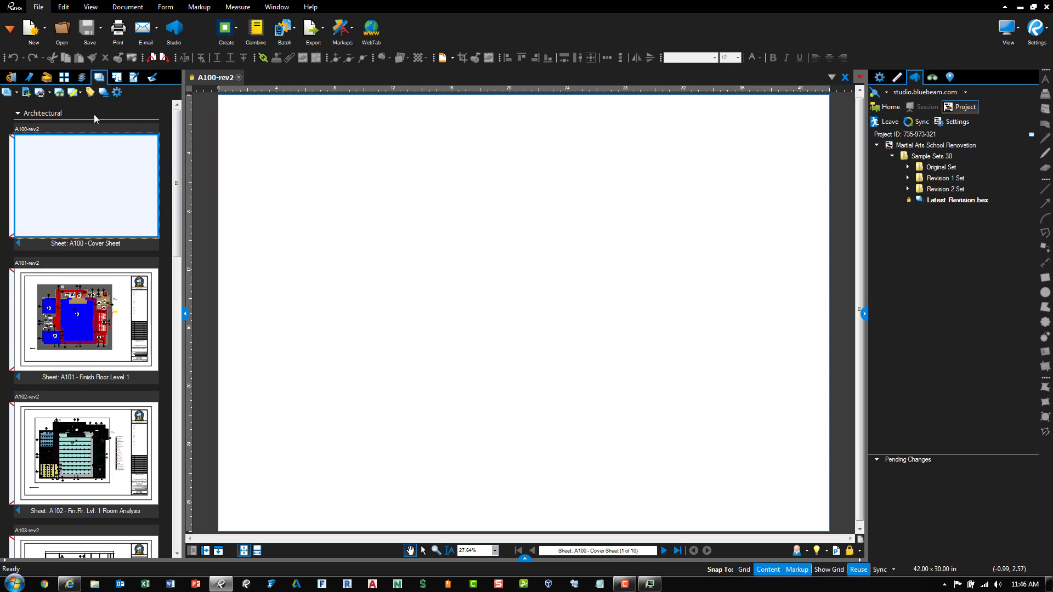
Step: Open the batch print of the set's latest revisions and review its file list, selecting A103-rev2.pdf
{"action": "left_click", "coordinate": [50, 94]}
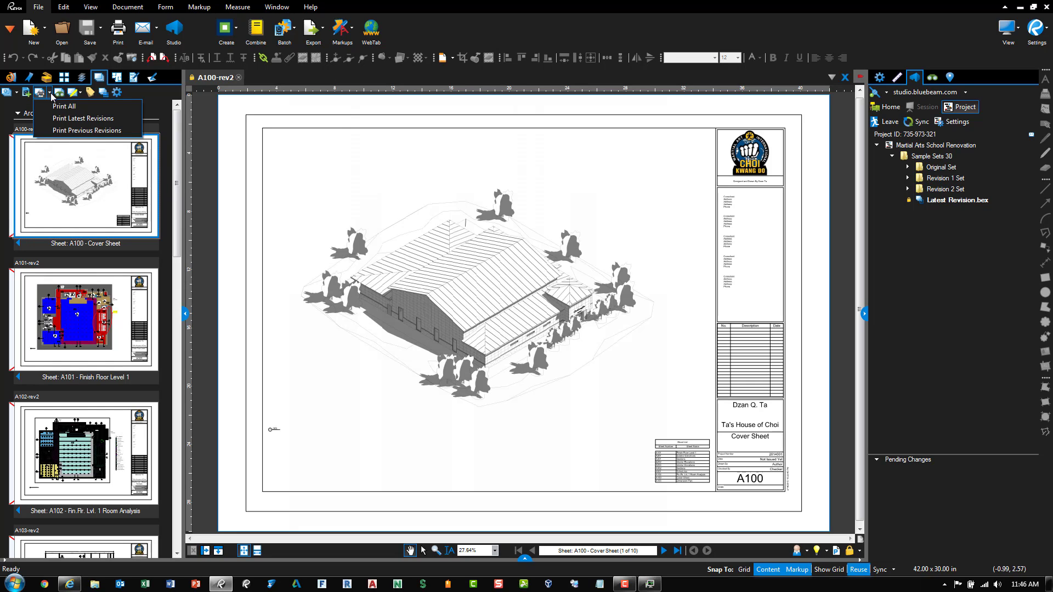
{"action": "left_click", "coordinate": [76, 121]}
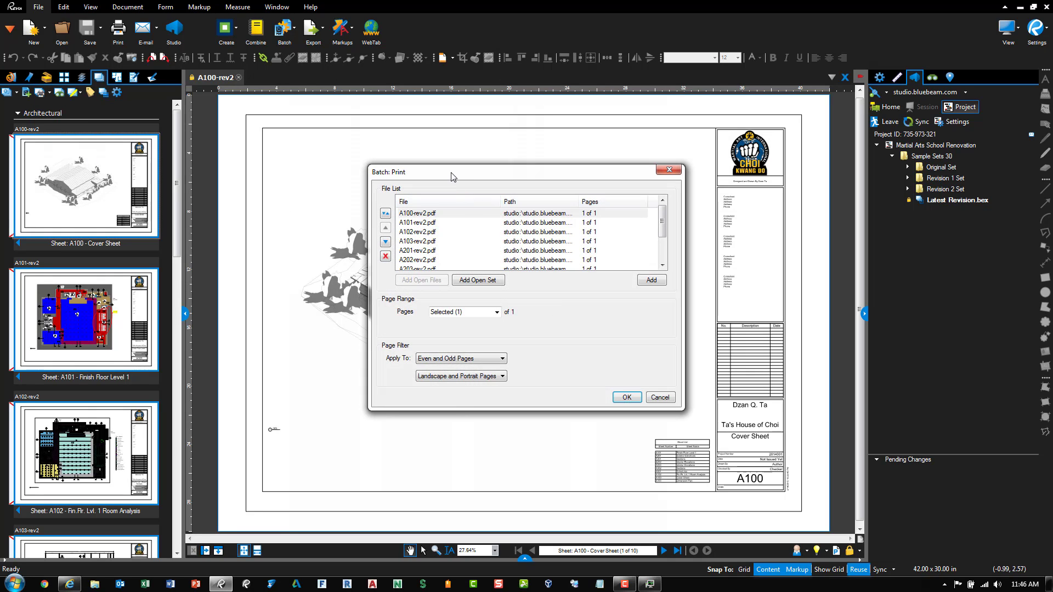
{"action": "left_click_drag", "start_coordinate": [451, 175], "coordinate": [432, 157]}
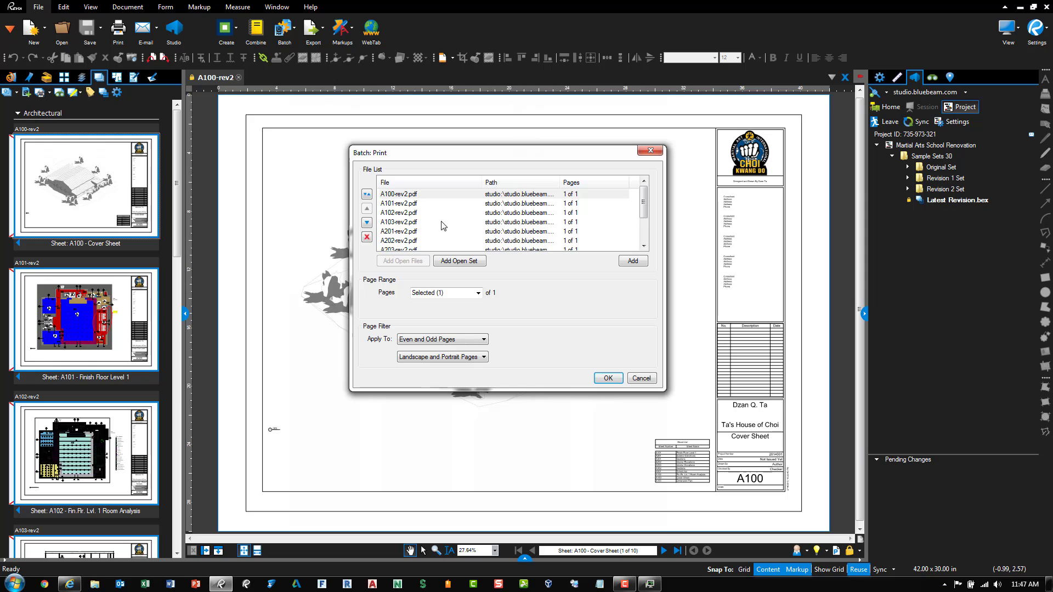
{"action": "mouse_move", "coordinate": [644, 215]}
{"action": "left_mouse_down"}
{"action": "mouse_move", "coordinate": [647, 229]}
{"action": "mouse_move", "coordinate": [643, 197]}
{"action": "left_mouse_up"}
{"action": "left_click", "coordinate": [413, 222]}
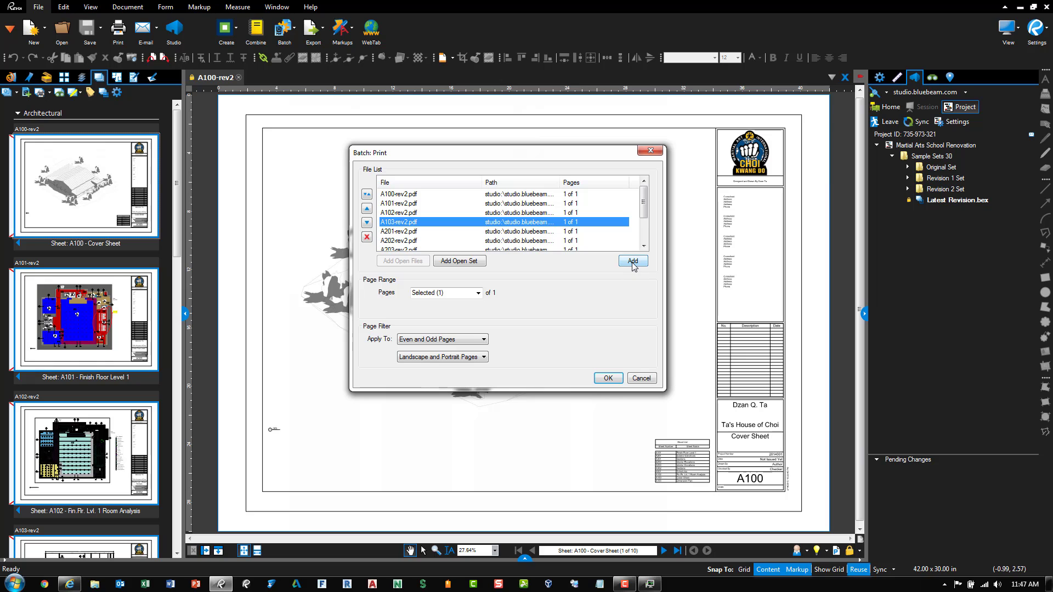
Step: Continue to the print settings for the listed files, review them, and cancel without printing
{"action": "left_click", "coordinate": [609, 378]}
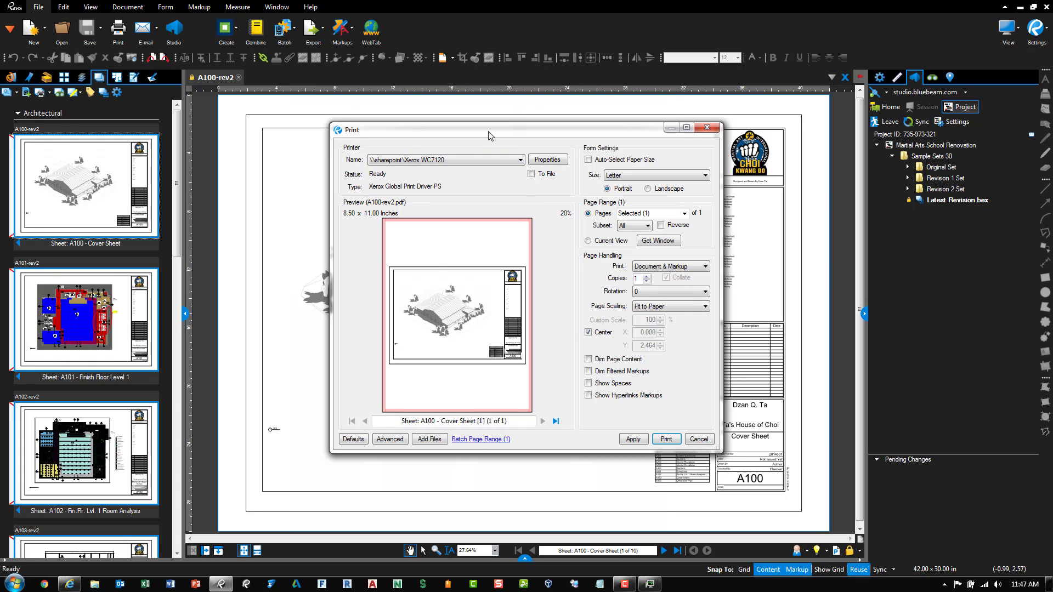
{"action": "left_click_drag", "start_coordinate": [489, 135], "coordinate": [470, 142]}
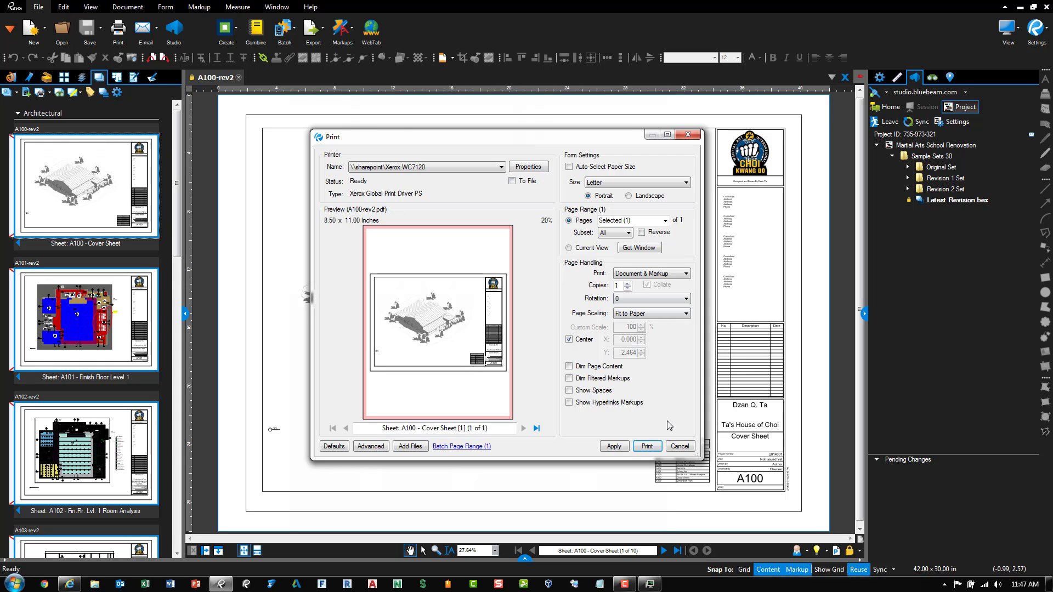
{"action": "left_click", "coordinate": [679, 445]}
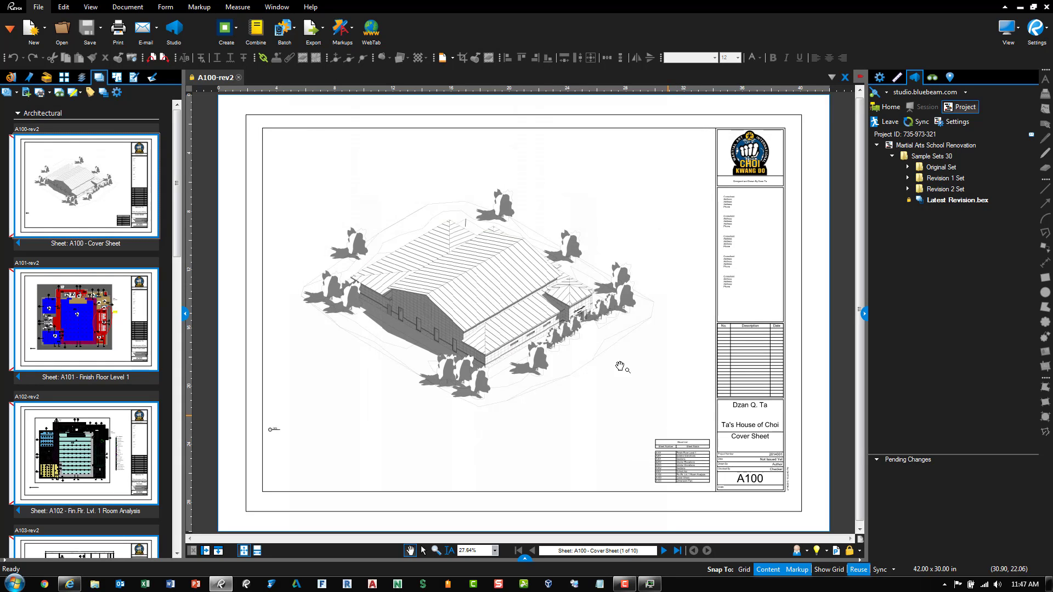
Step: Search the current set for the text "address"
{"action": "left_click", "coordinate": [60, 99]}
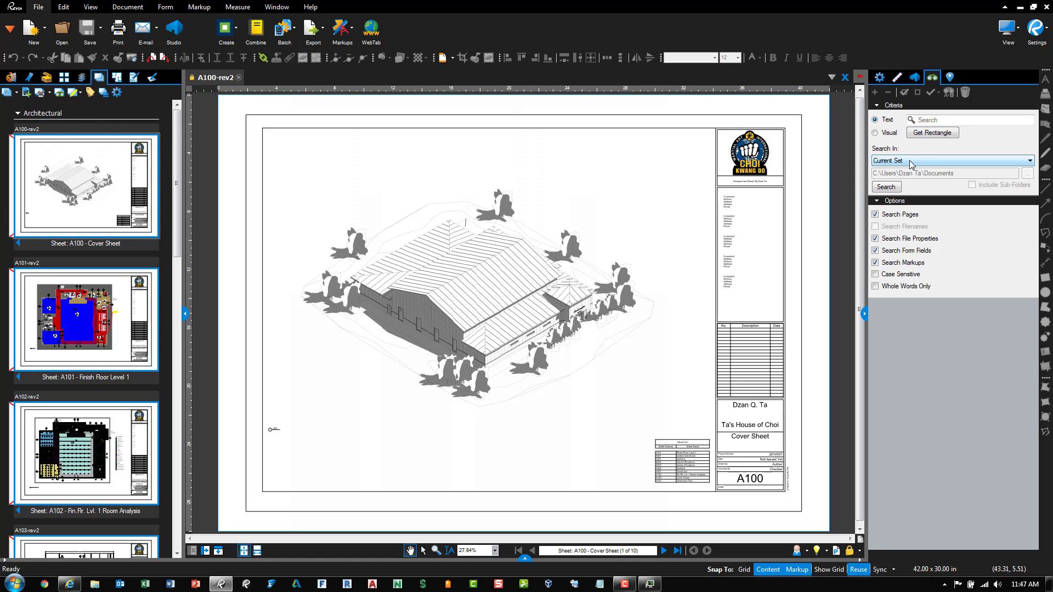
{"action": "left_click", "coordinate": [929, 122]}
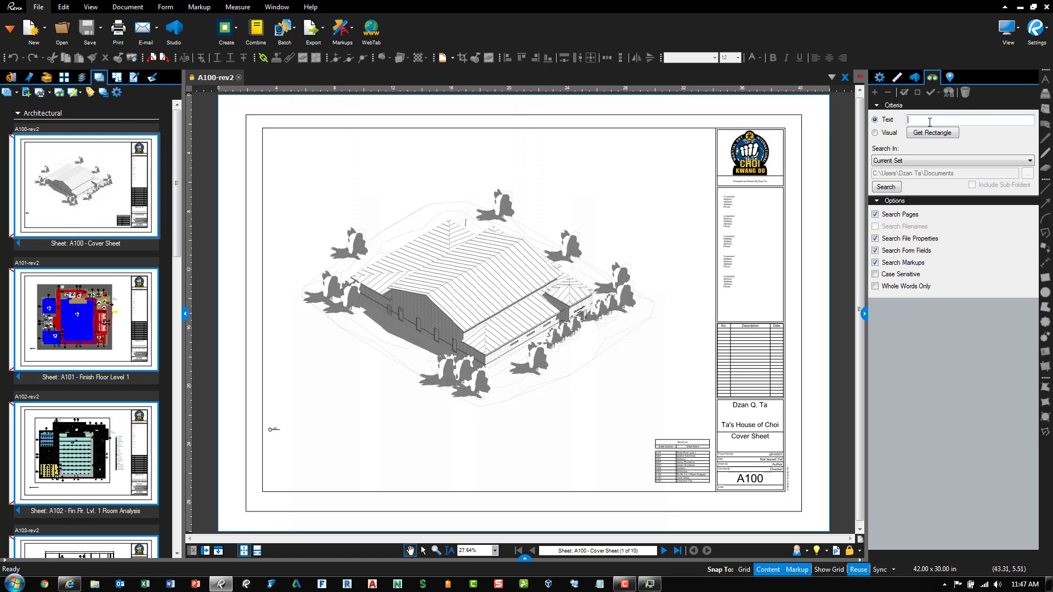
{"action": "type", "text": "address"}
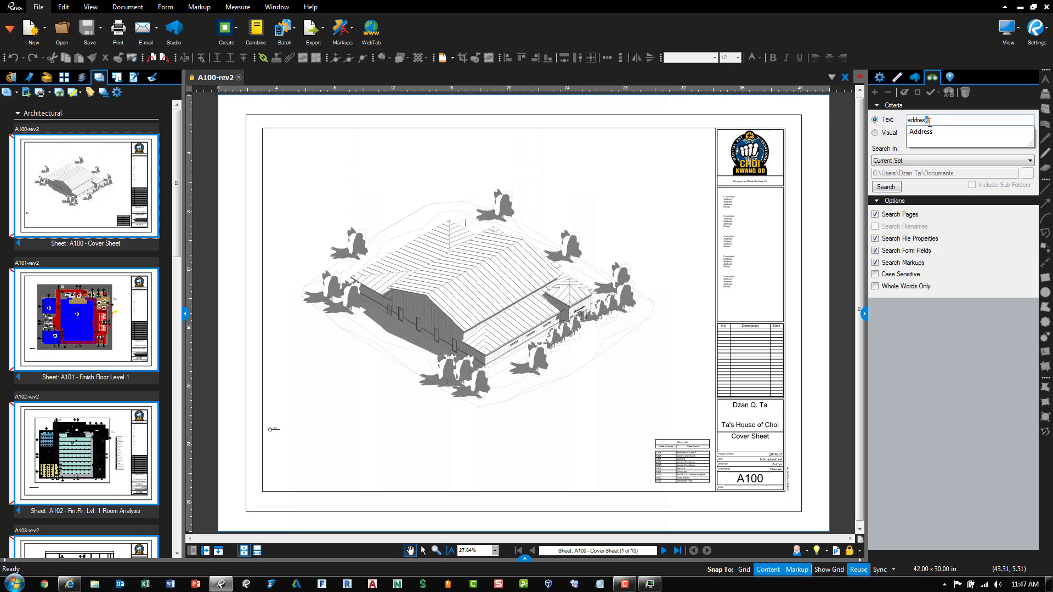
{"action": "key", "text": "Return"}
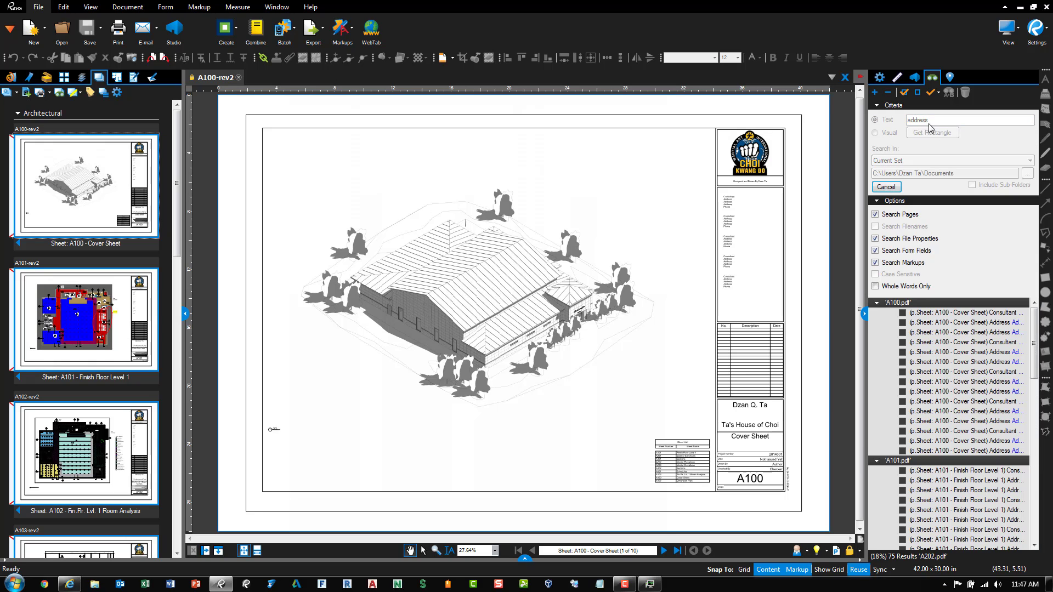
Step: View several "address" matches on the A100.pdf cover sheet from the search results
{"action": "left_click", "coordinate": [973, 323]}
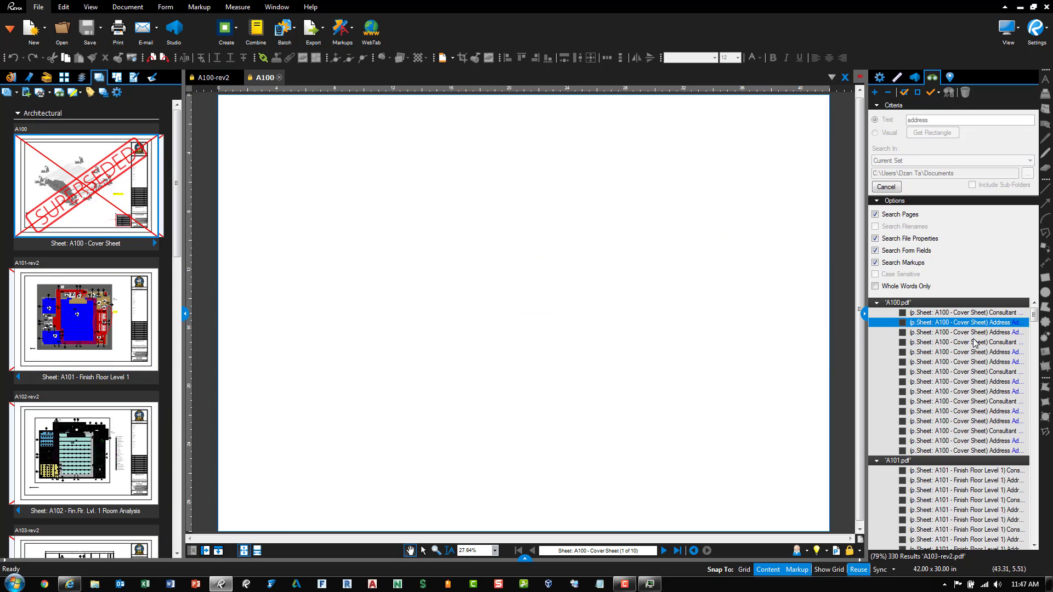
{"action": "left_click", "coordinate": [974, 333]}
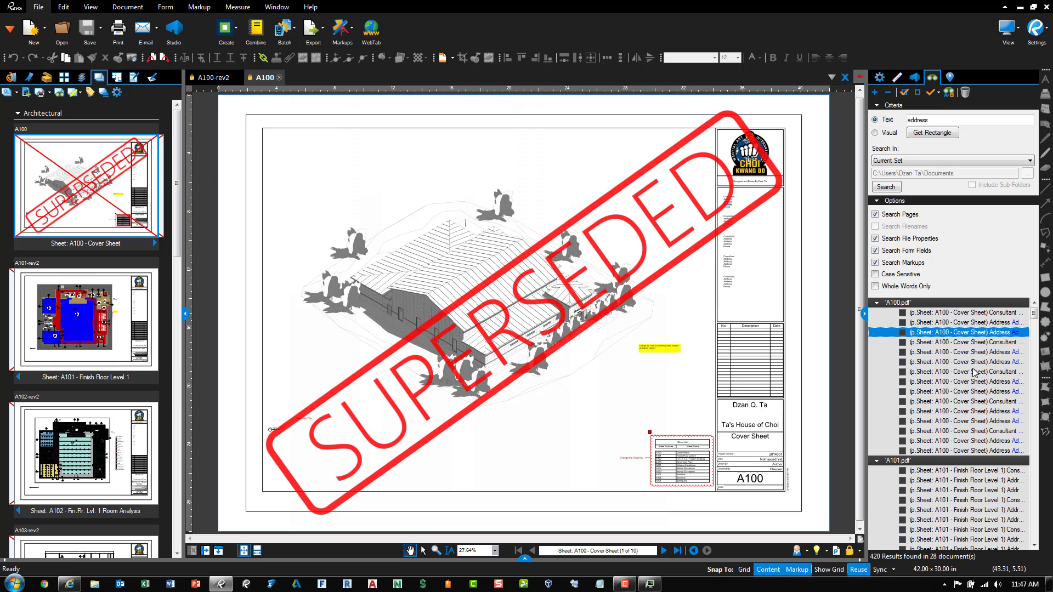
{"action": "left_click", "coordinate": [974, 373]}
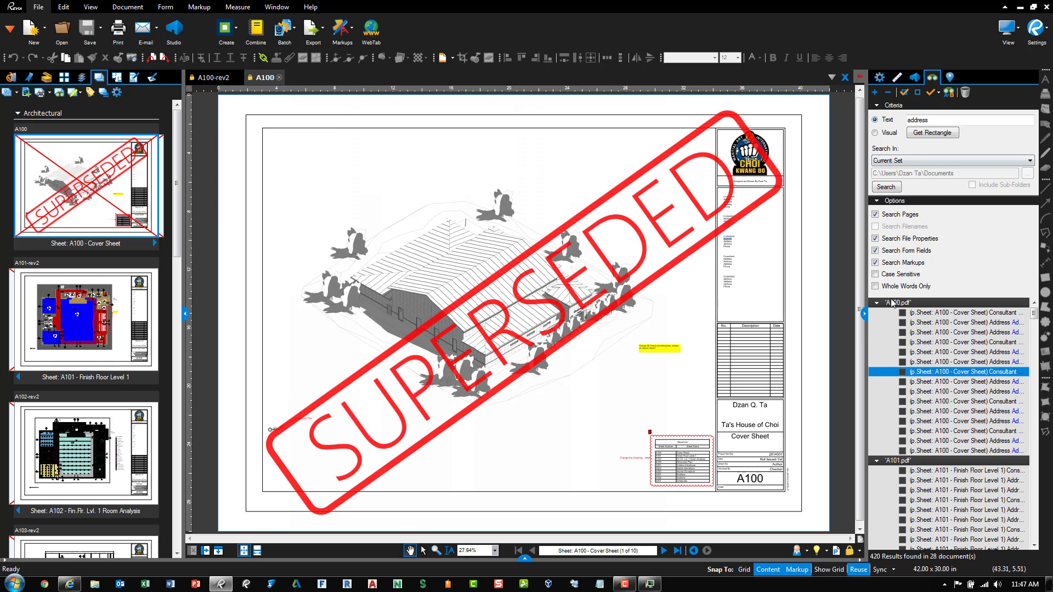
Step: Collapse the search result groups from A100.pdf through A301.pdf
{"action": "left_click", "coordinate": [877, 304]}
{"action": "left_click", "coordinate": [877, 312]}
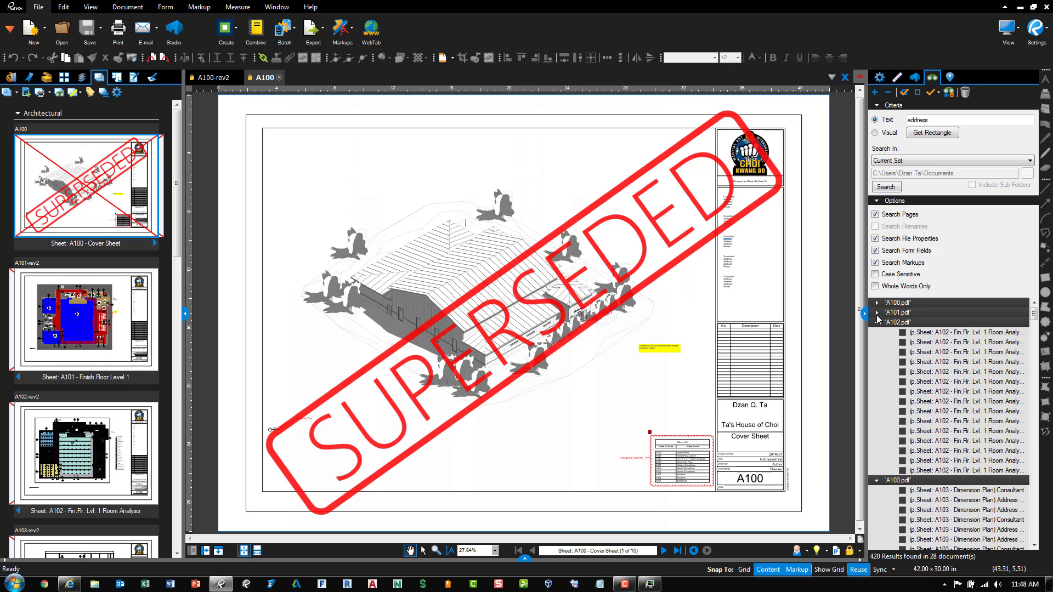
{"action": "left_click", "coordinate": [877, 323]}
{"action": "left_click", "coordinate": [877, 333]}
{"action": "left_click", "coordinate": [877, 343]}
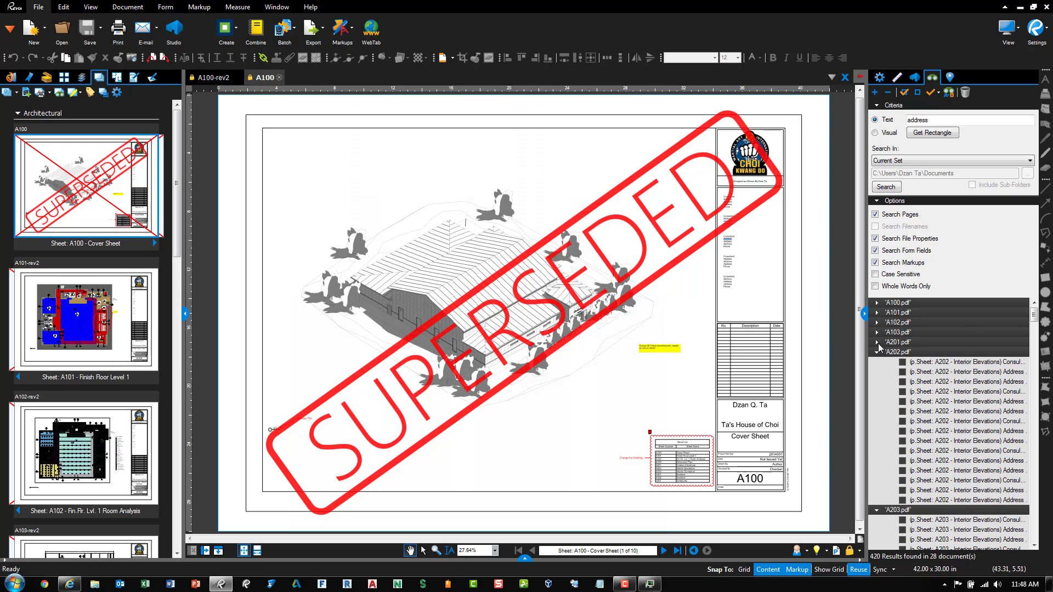
{"action": "left_click", "coordinate": [877, 352]}
{"action": "left_click", "coordinate": [877, 362]}
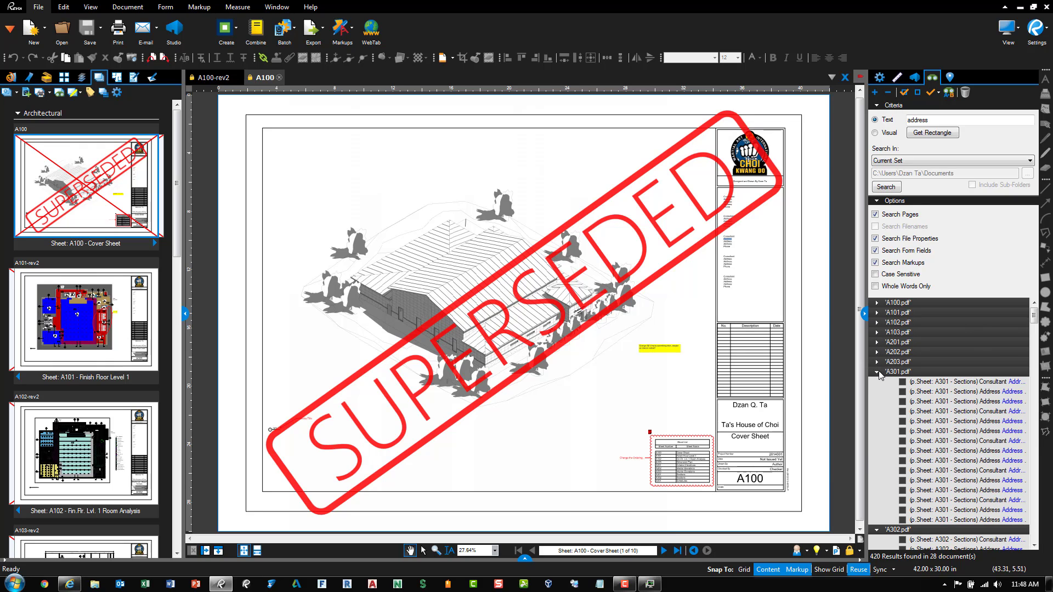
{"action": "left_click", "coordinate": [877, 372]}
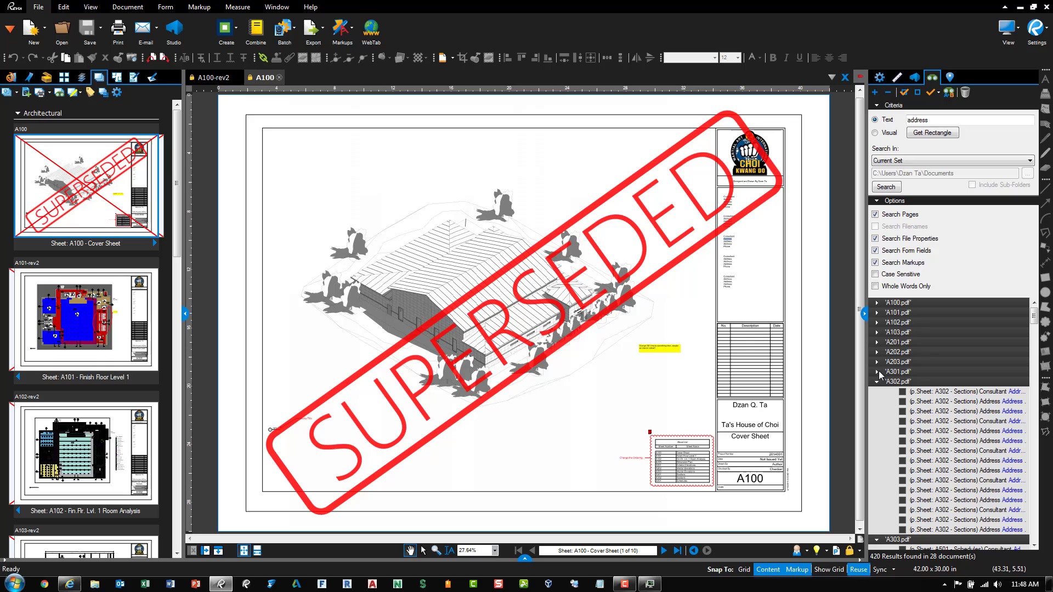
Step: Switch the search to Visual, return the set's cover sheet to A100-rev2, and close the superseded A100 document
{"action": "left_click", "coordinate": [890, 133]}
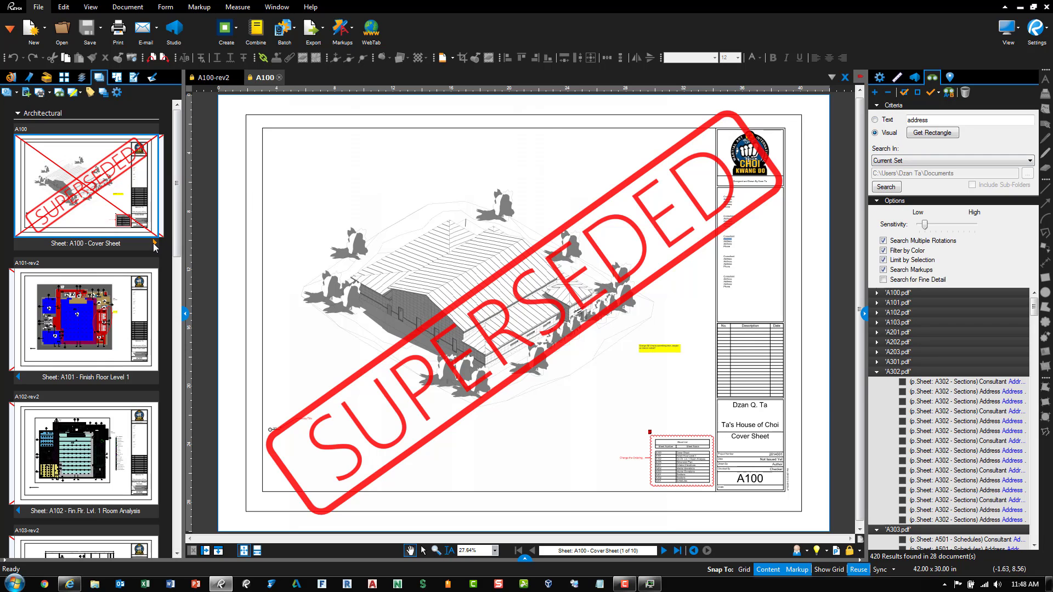
{"action": "left_click", "coordinate": [154, 244]}
{"action": "left_click", "coordinate": [154, 244]}
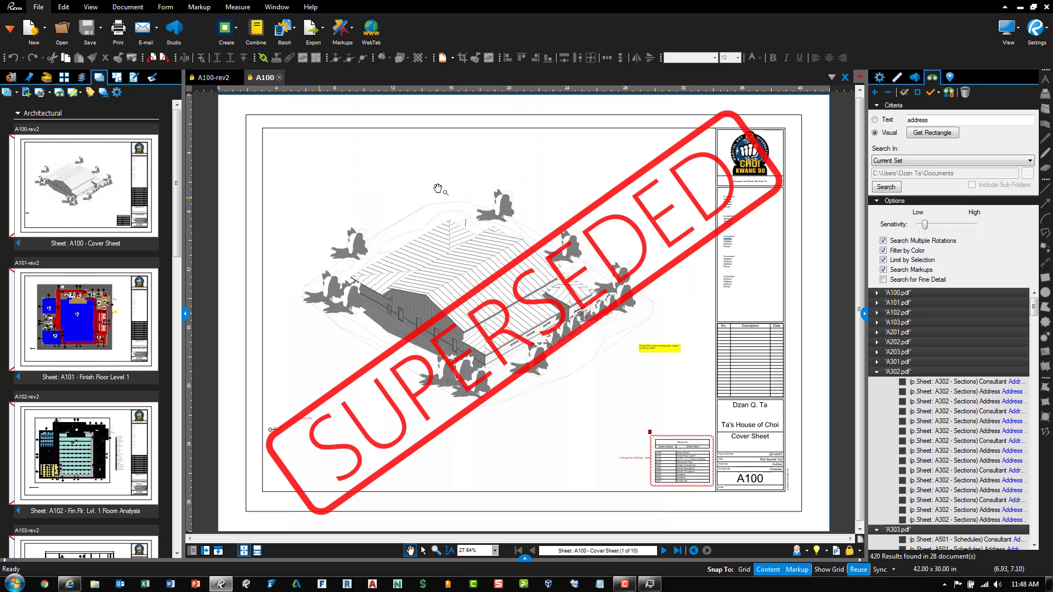
{"action": "left_click", "coordinate": [121, 165]}
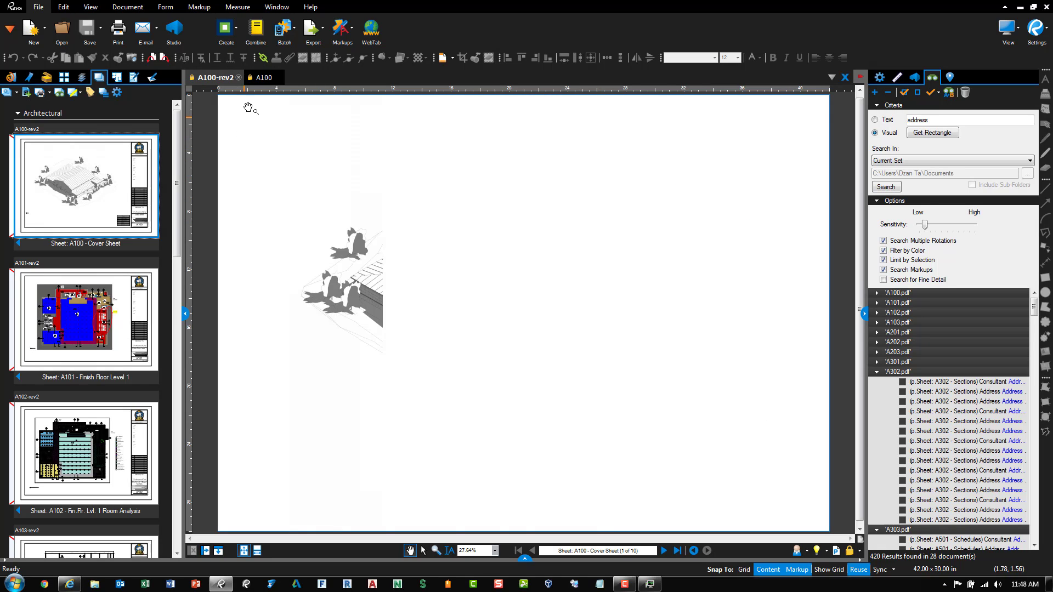
{"action": "left_click", "coordinate": [271, 80]}
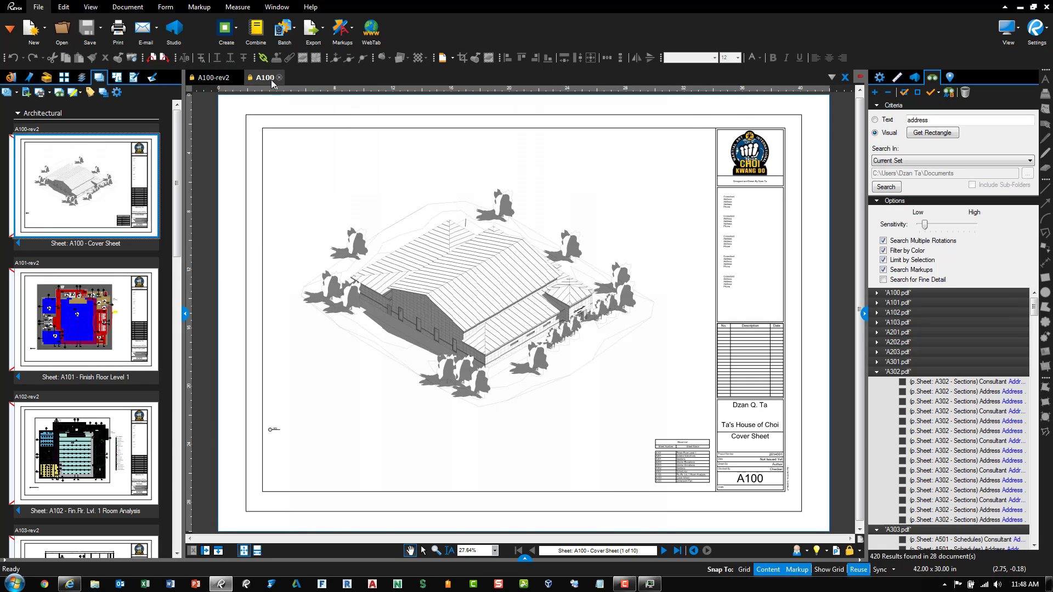
{"action": "left_click", "coordinate": [280, 80]}
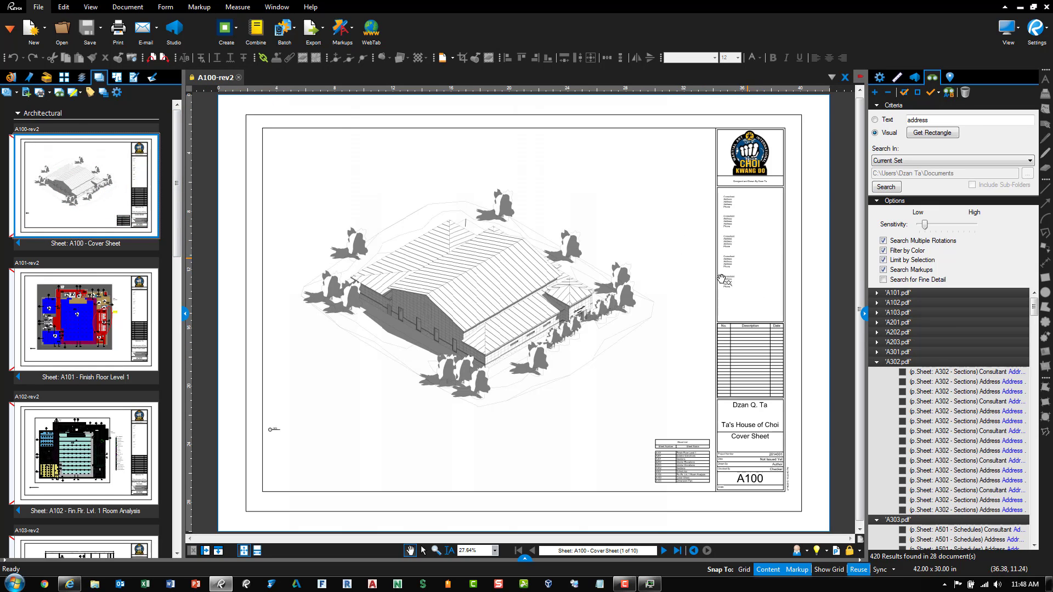
Step: Open the A103-rev2 Dimension Plan from the set
{"action": "left_click_drag", "start_coordinate": [698, 426], "coordinate": [675, 364]}
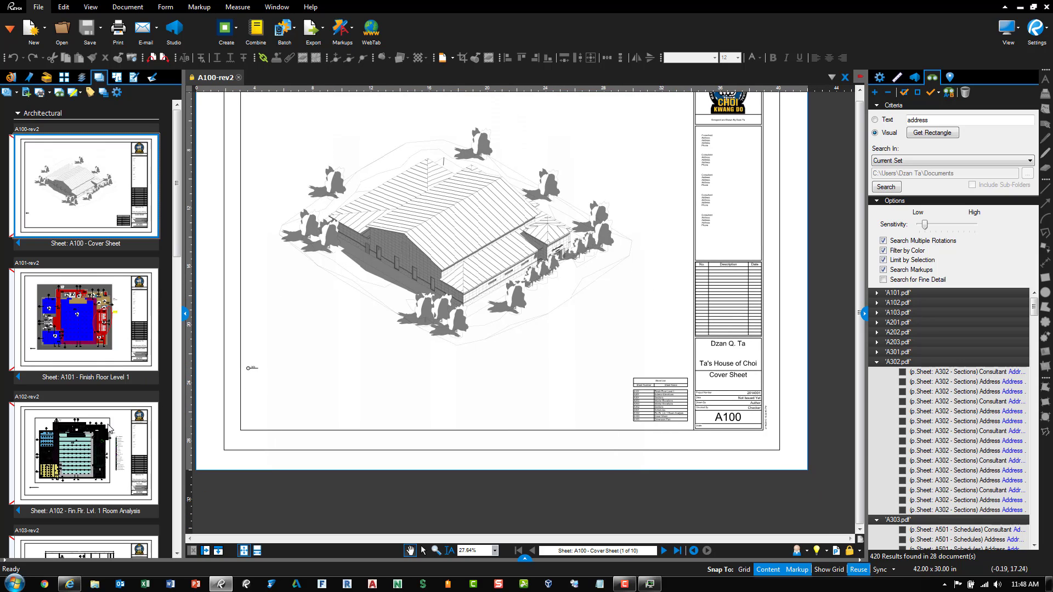
{"action": "left_click", "coordinate": [179, 415]}
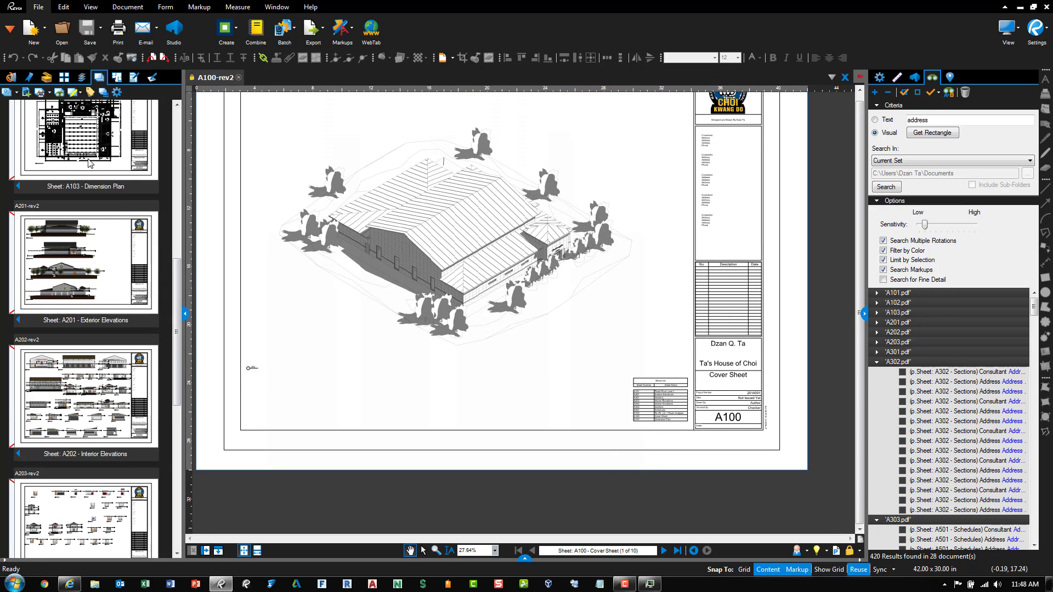
{"action": "left_click", "coordinate": [88, 163]}
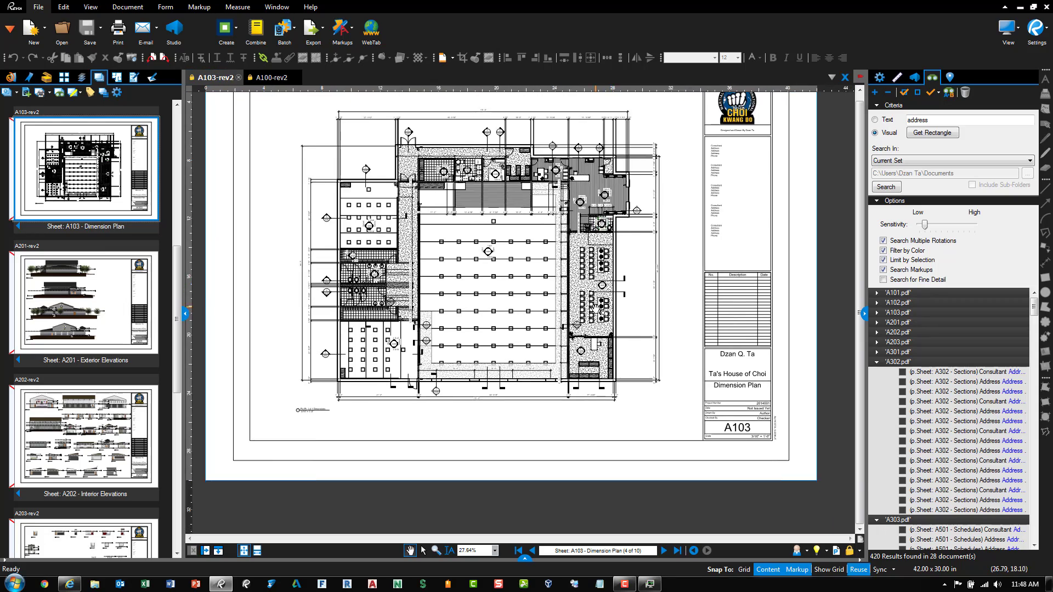
Step: Capture the lowest monitor-and-keyboard symbol at the workstation desk on A103-rev2 and run a visual search for it in the current document
{"action": "scroll", "coordinate": [595, 308], "scroll_direction": "up", "scroll_amount": 10}
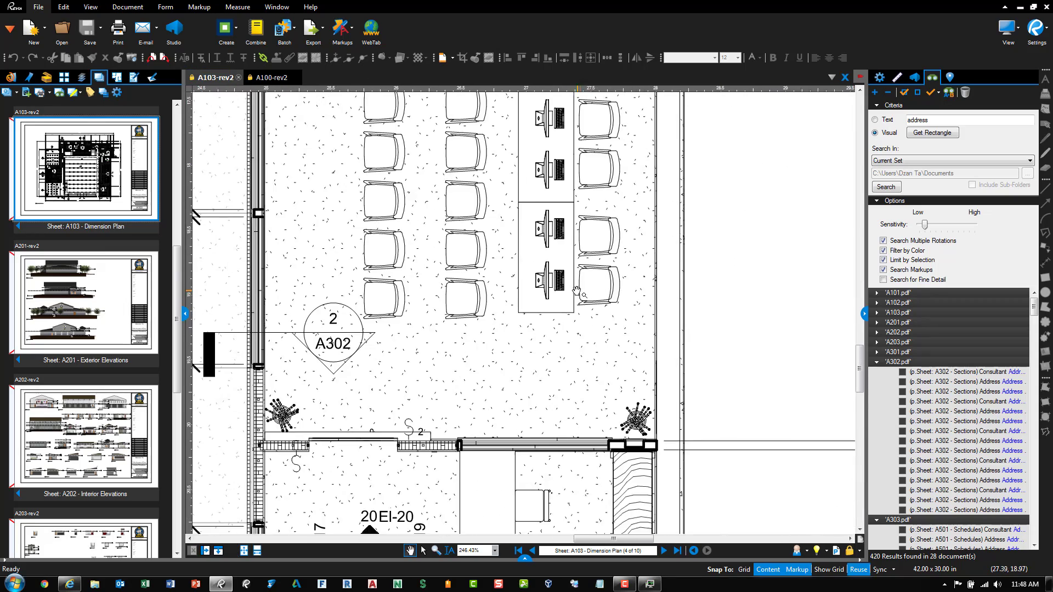
{"action": "scroll", "coordinate": [576, 291], "scroll_direction": "up", "scroll_amount": 5}
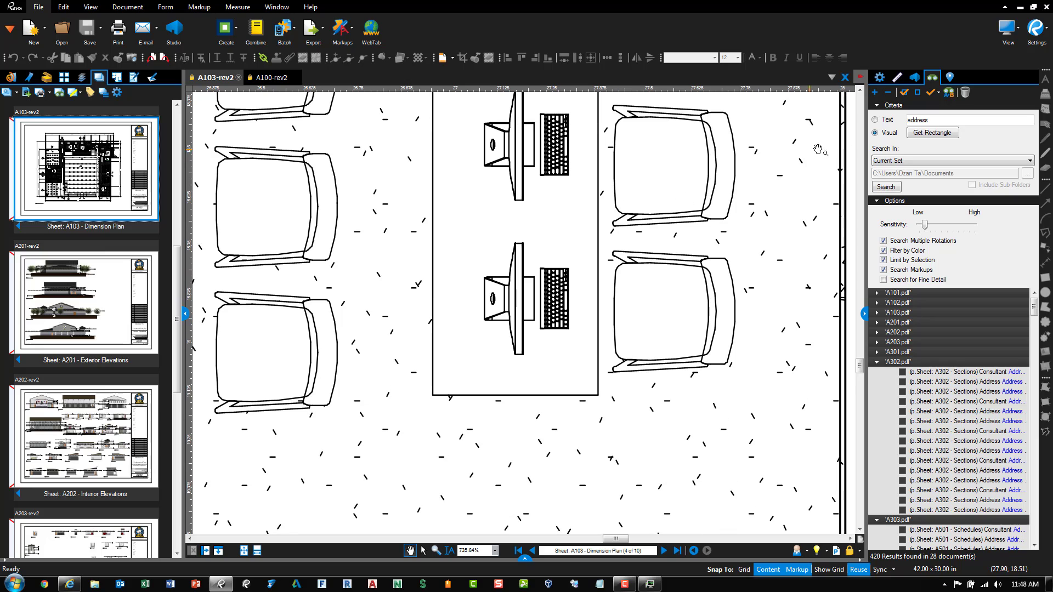
{"action": "left_click", "coordinate": [921, 135]}
{"action": "left_click_drag", "start_coordinate": [574, 359], "coordinate": [477, 240]}
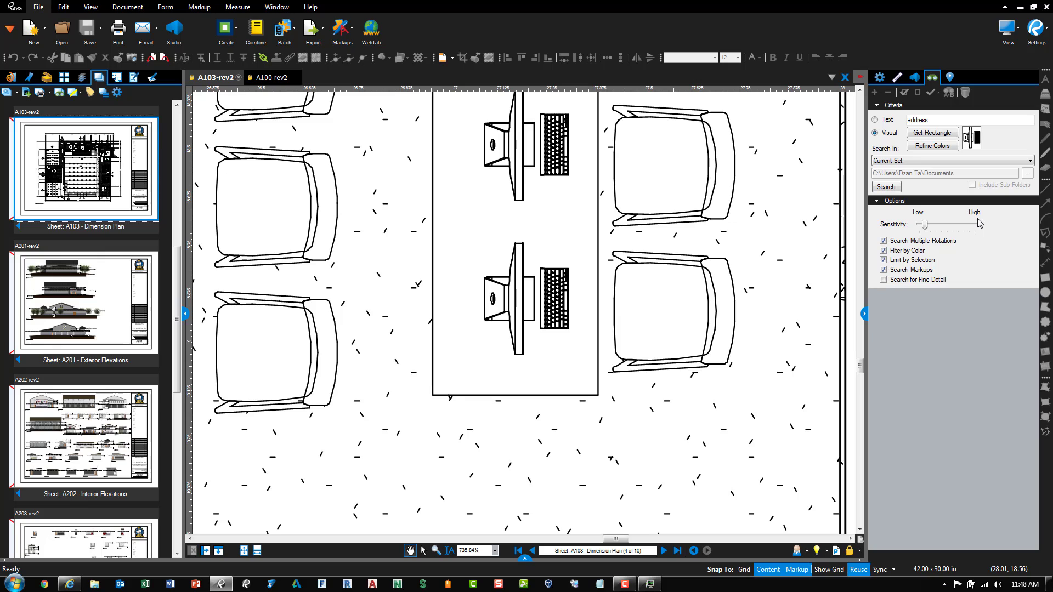
{"action": "left_click", "coordinate": [885, 188]}
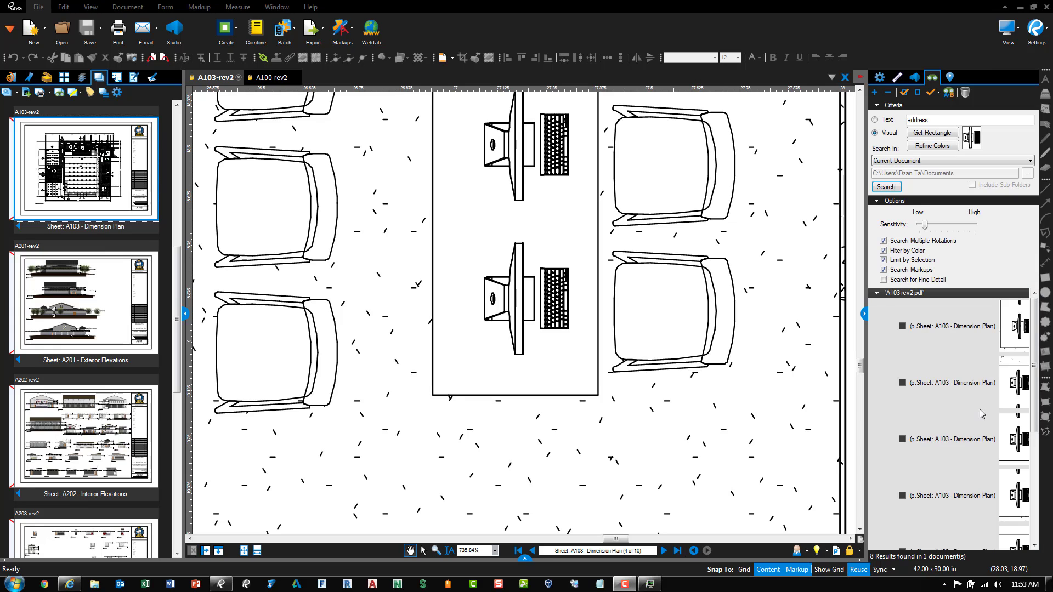
Step: Check the available search scopes, keep Current Document, and view the first four visual matches on the Dimension Plan
{"action": "left_click", "coordinate": [1029, 161]}
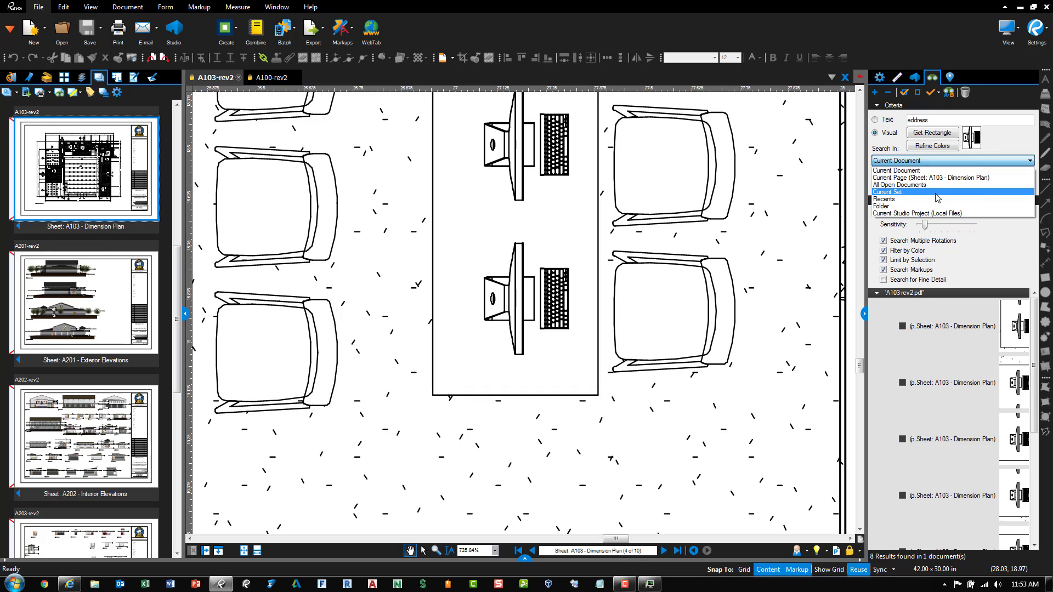
{"action": "left_click", "coordinate": [1027, 145]}
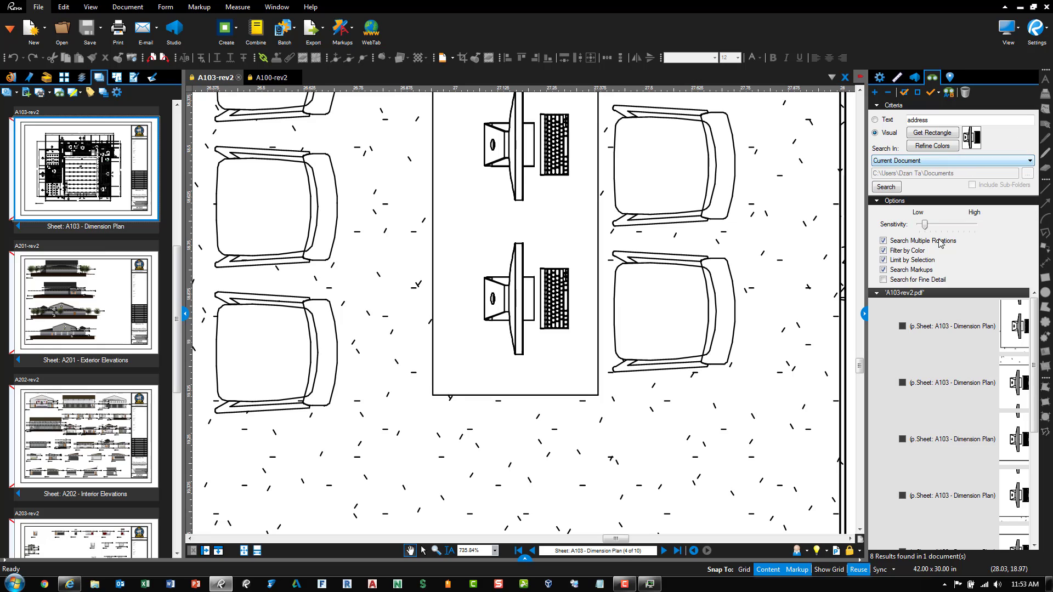
{"action": "left_click", "coordinate": [950, 327]}
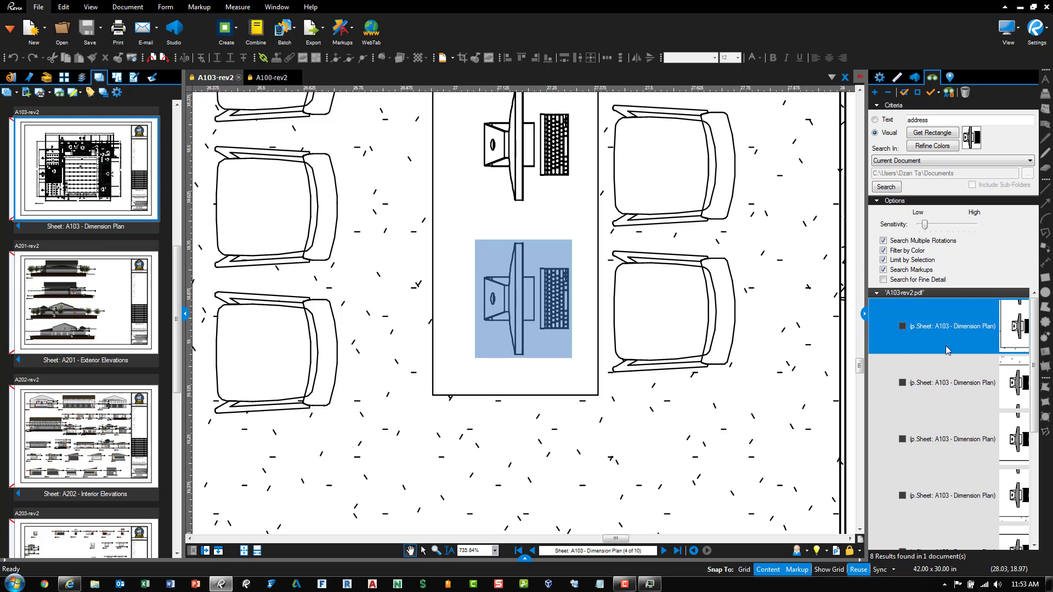
{"action": "left_click", "coordinate": [946, 389]}
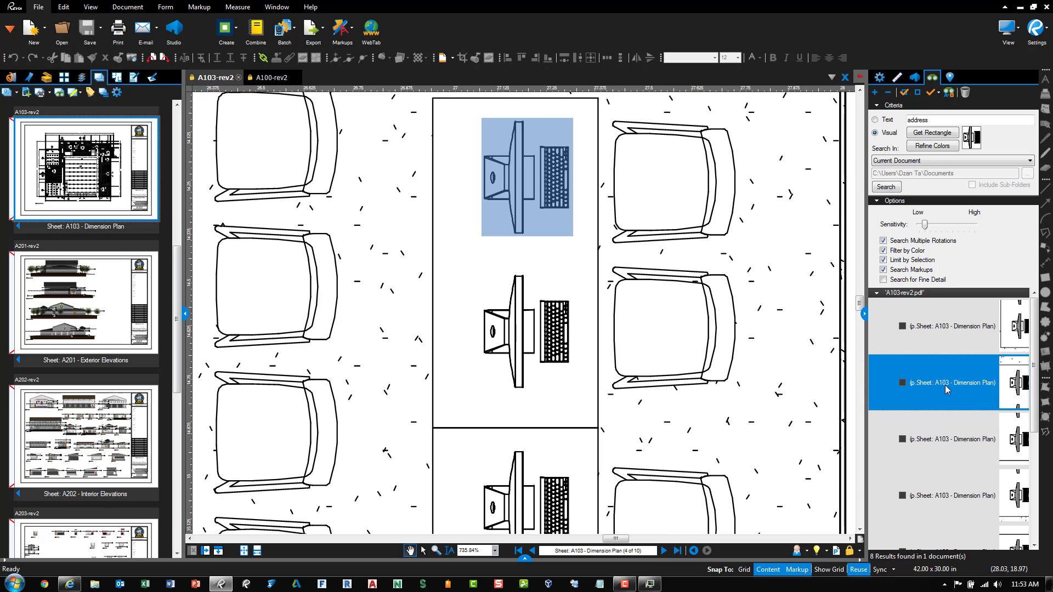
{"action": "left_click", "coordinate": [944, 440]}
{"action": "left_click", "coordinate": [938, 495]}
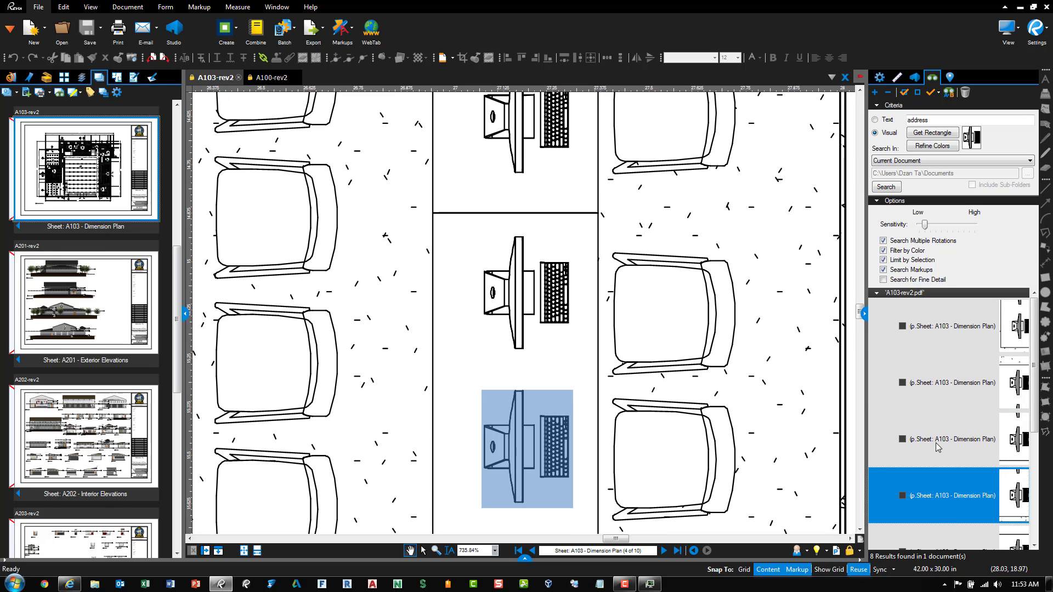
Step: Select all the visual search results and try to apply a count measurement to the checked ones
{"action": "left_click", "coordinate": [932, 332]}
{"action": "key", "text": "ctrl+a"}
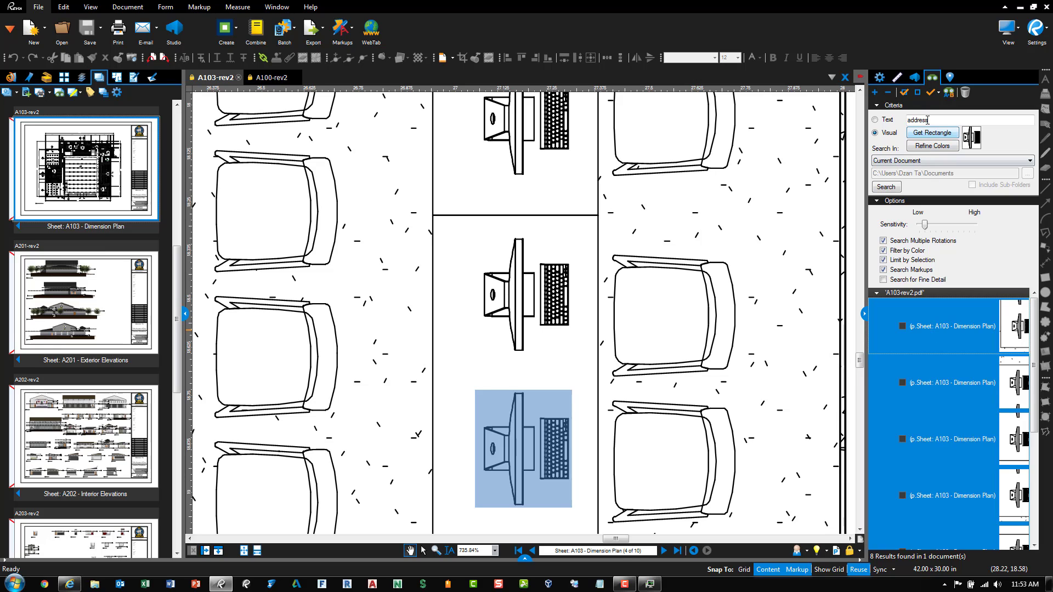
{"action": "left_click", "coordinate": [938, 93]}
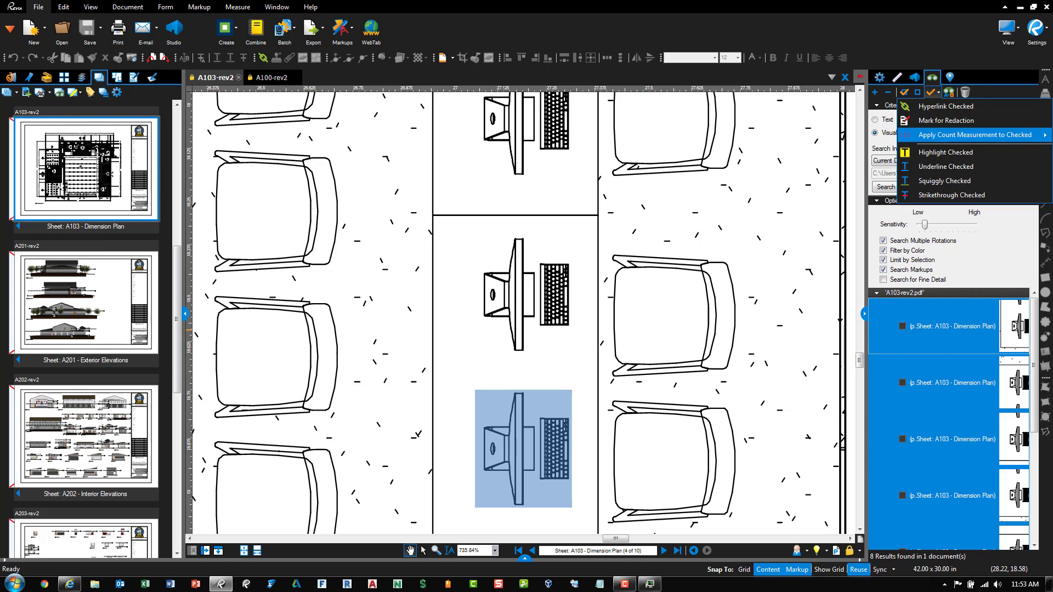
{"action": "left_click", "coordinate": [966, 134]}
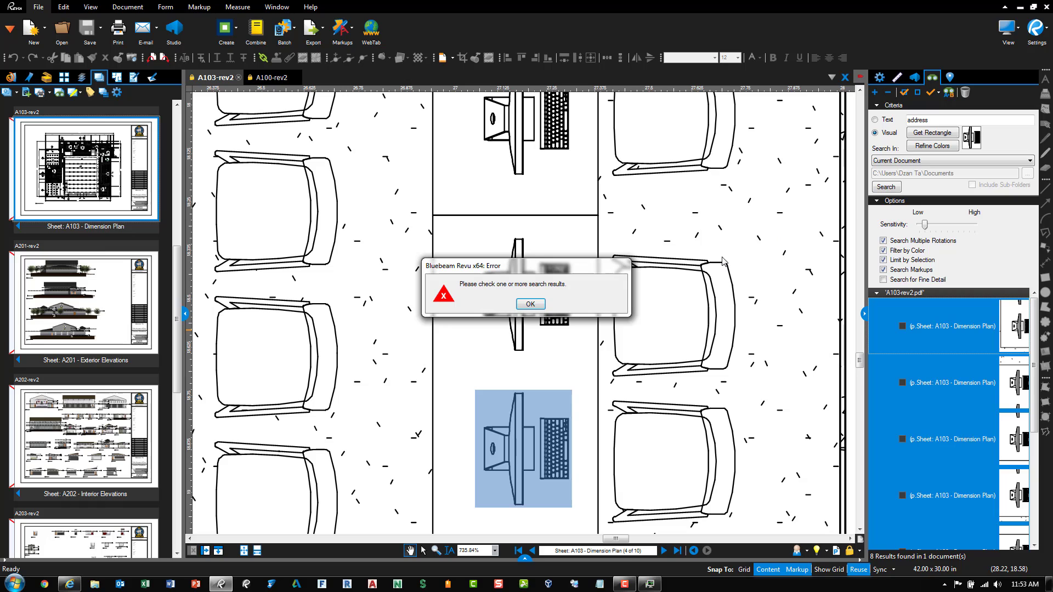
{"action": "left_click", "coordinate": [527, 306]}
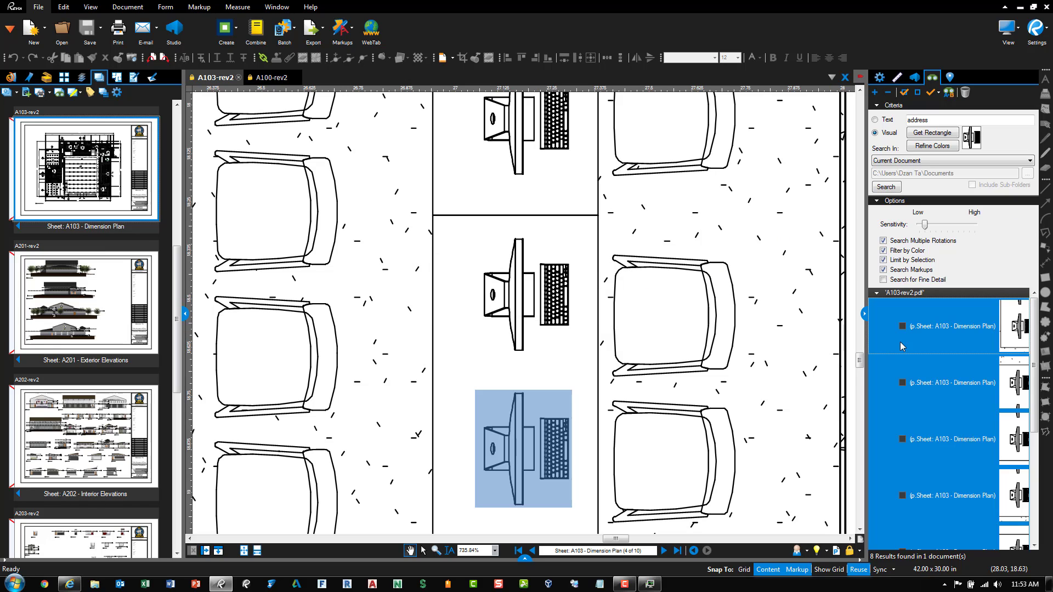
Step: Check all the visual search results on the Dimension Plan and try to apply a count measurement to them
{"action": "right_click", "coordinate": [927, 329]}
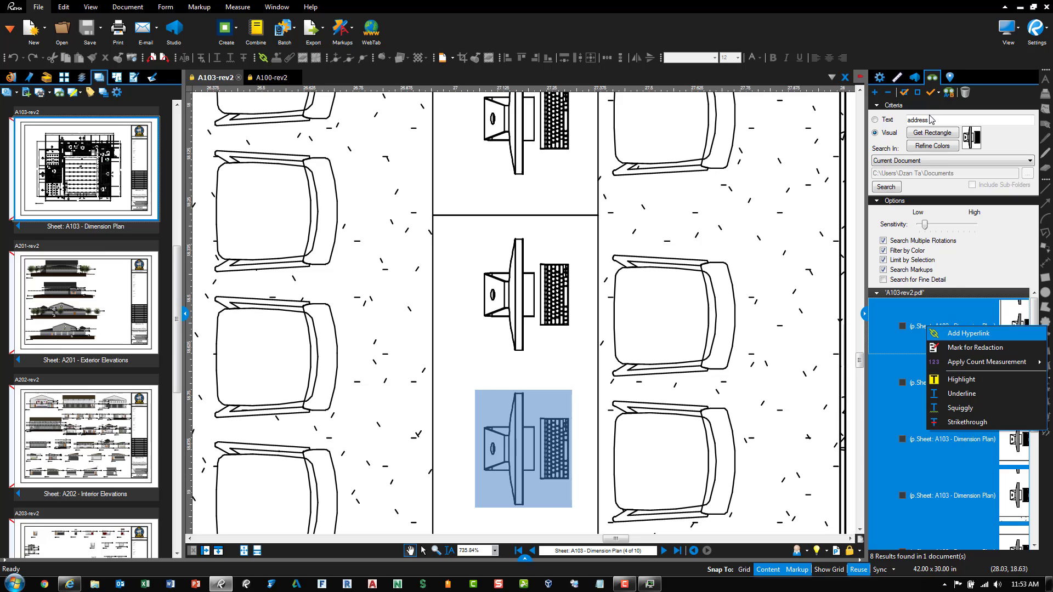
{"action": "left_click", "coordinate": [905, 93]}
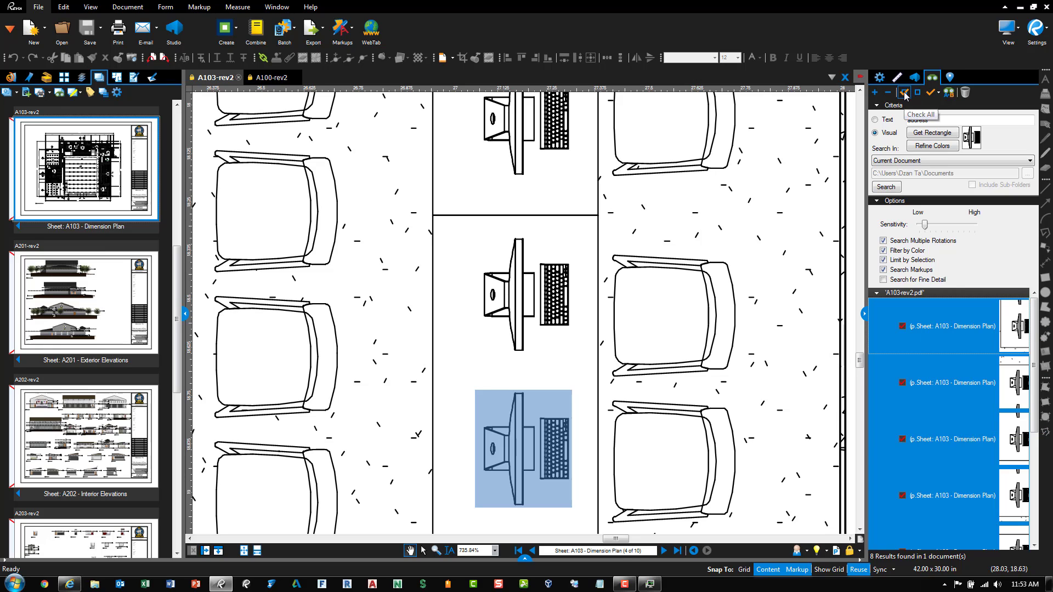
{"action": "left_click", "coordinate": [939, 94]}
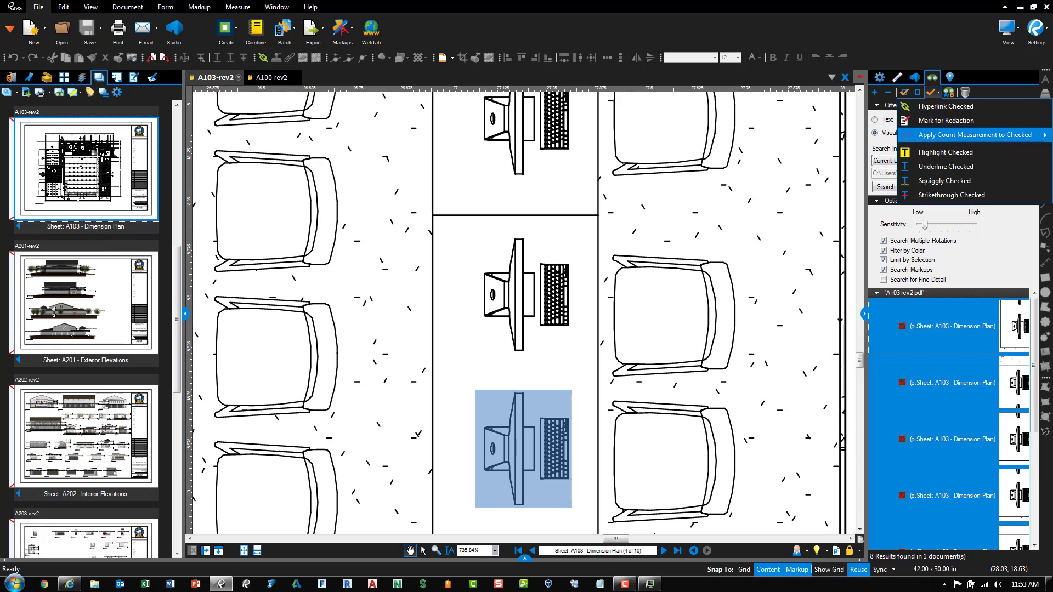
{"action": "left_click", "coordinate": [875, 207]}
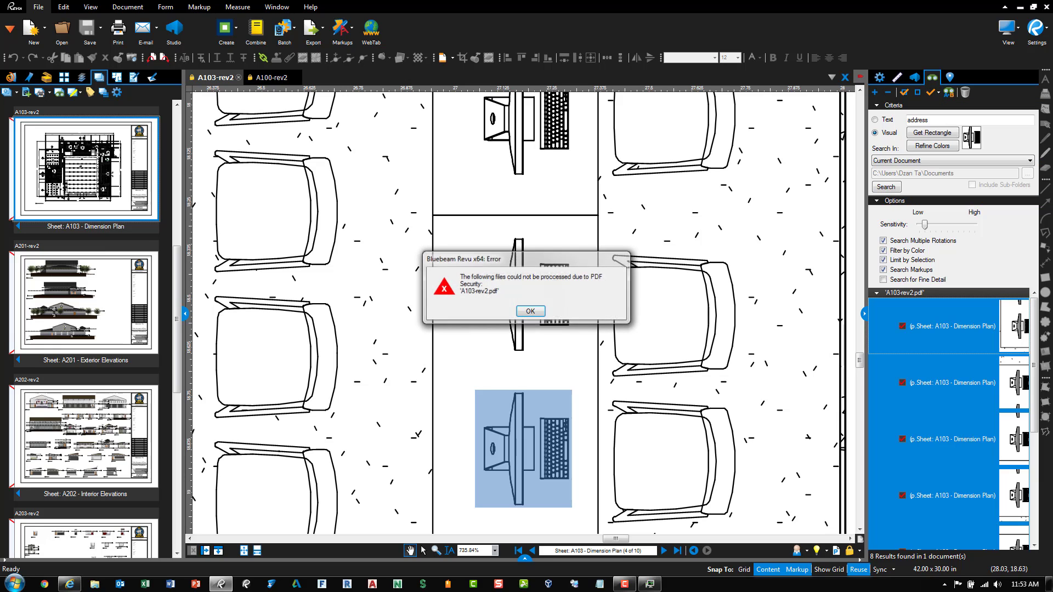
{"action": "left_click", "coordinate": [535, 313]}
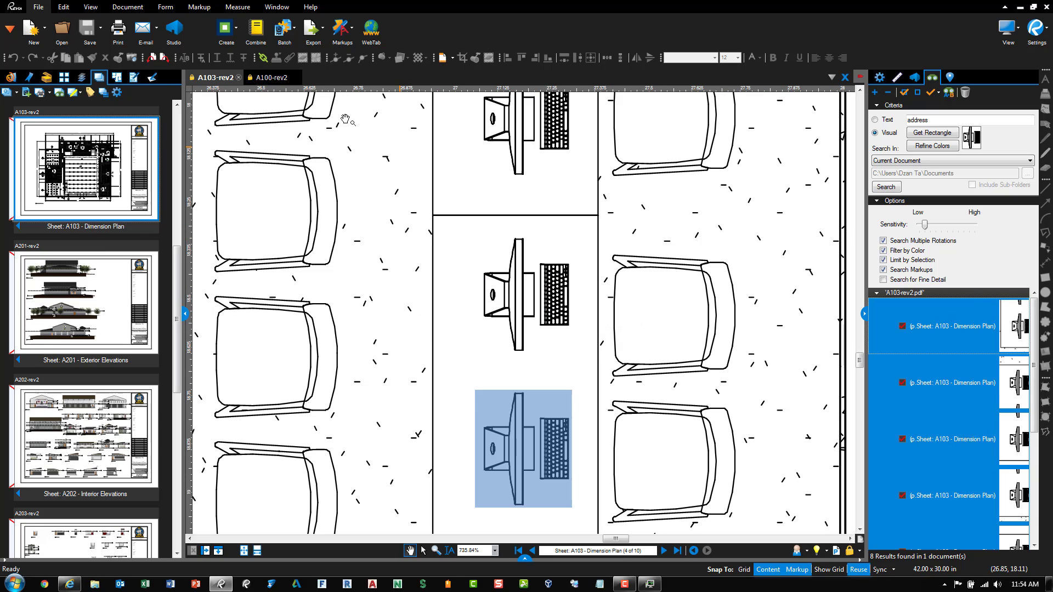
Step: Close the A100-rev2 document and return to the A103-rev2 Dimension Plan
{"action": "left_click", "coordinate": [279, 77]}
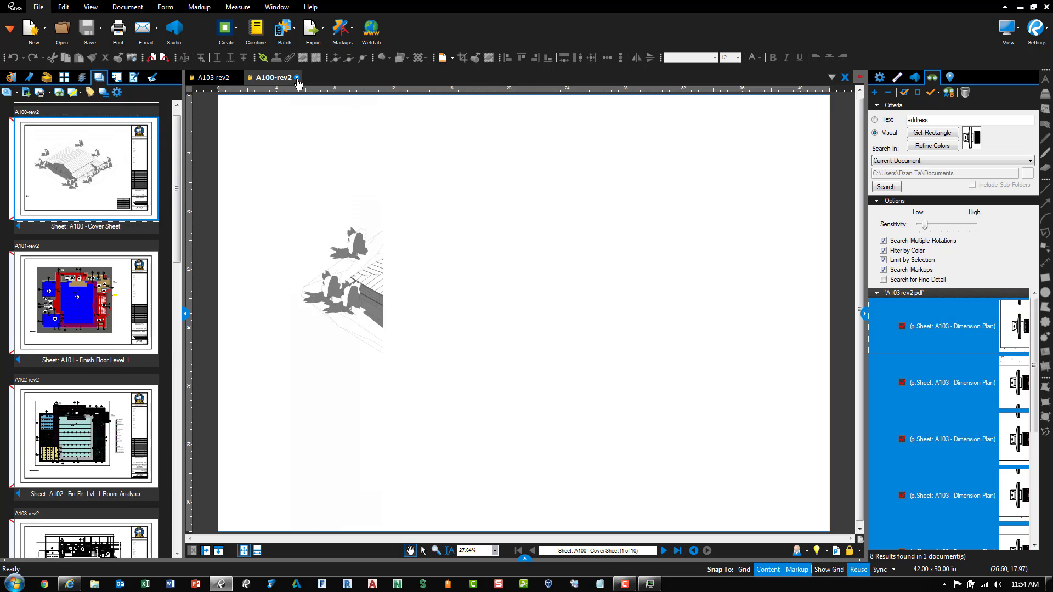
{"action": "left_click", "coordinate": [940, 337]}
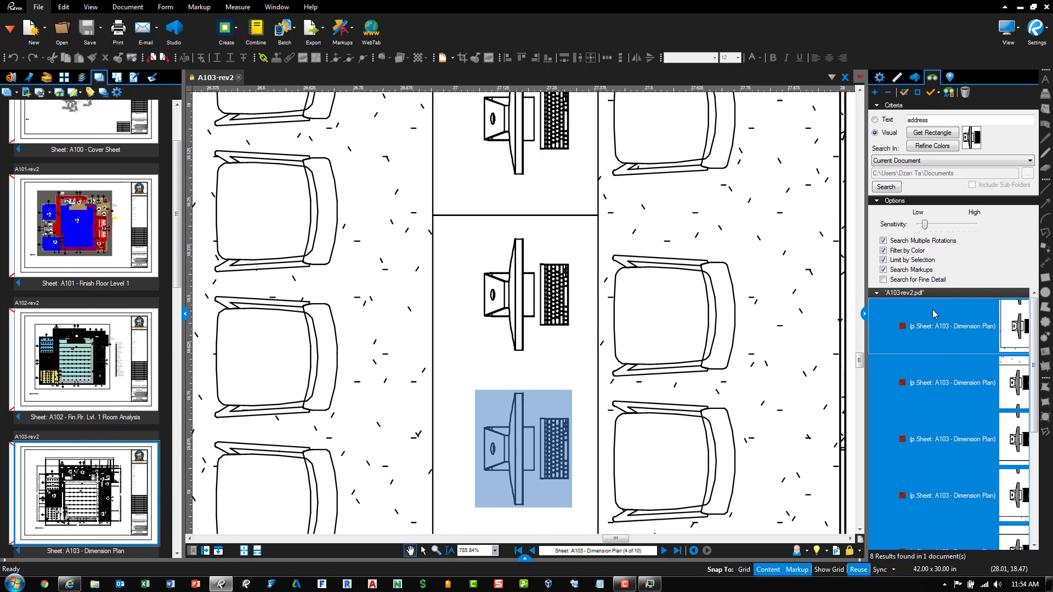
{"action": "left_click", "coordinate": [64, 94]}
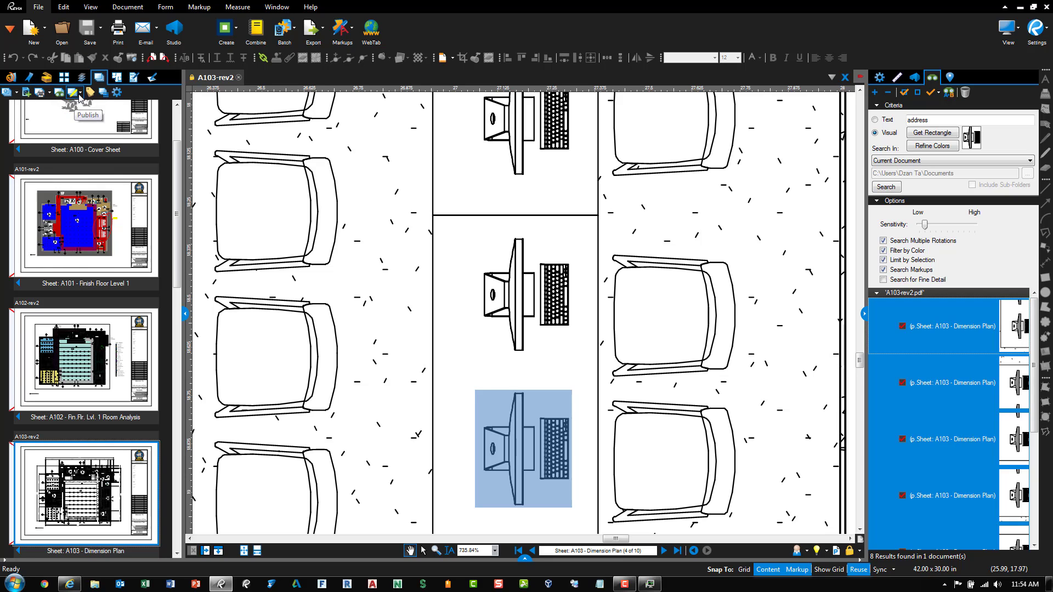
Step: Publish the set as a combined PDF, naming the output file Combine Test in the C:\Temp folder
{"action": "left_click", "coordinate": [80, 93]}
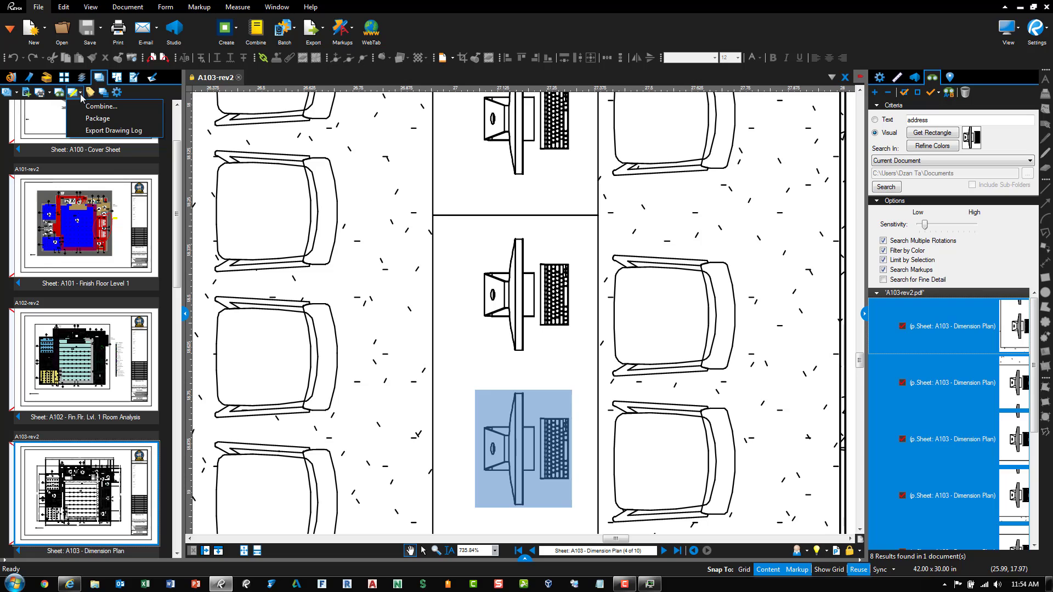
{"action": "left_click", "coordinate": [112, 107]}
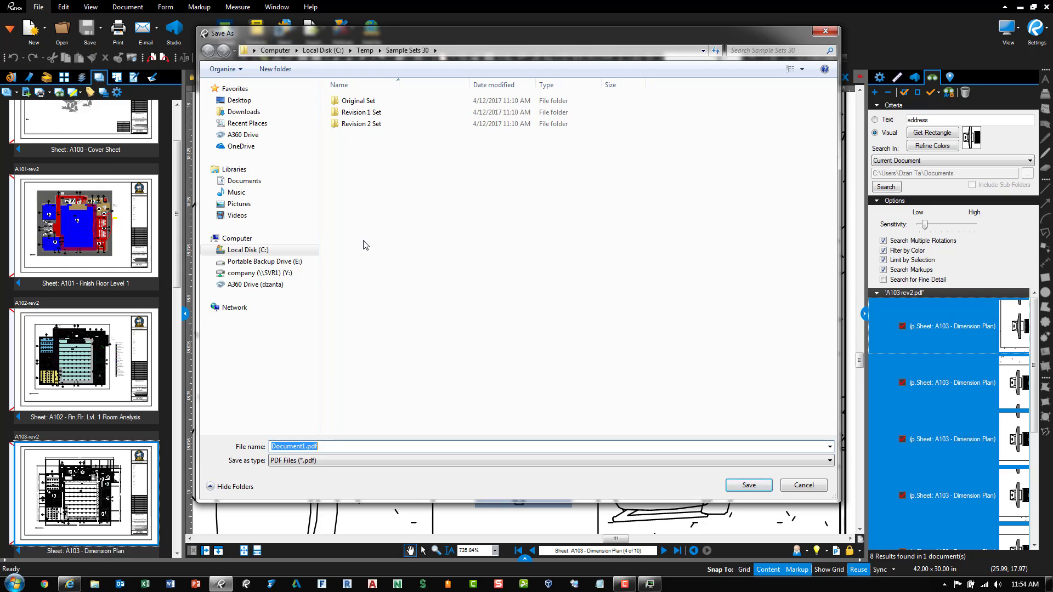
{"action": "left_click", "coordinate": [367, 51]}
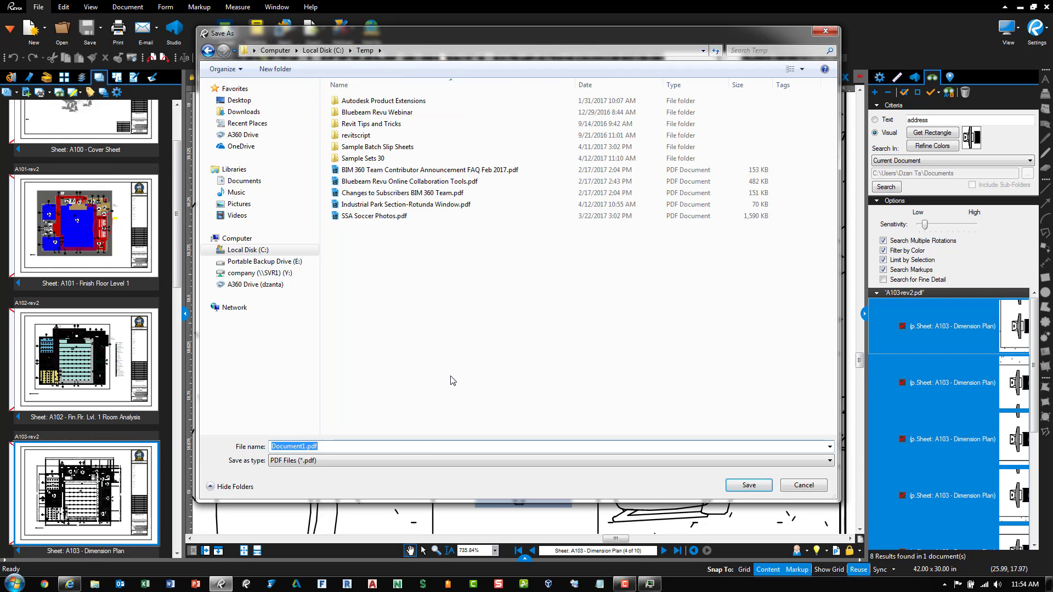
{"action": "left_click", "coordinate": [413, 448]}
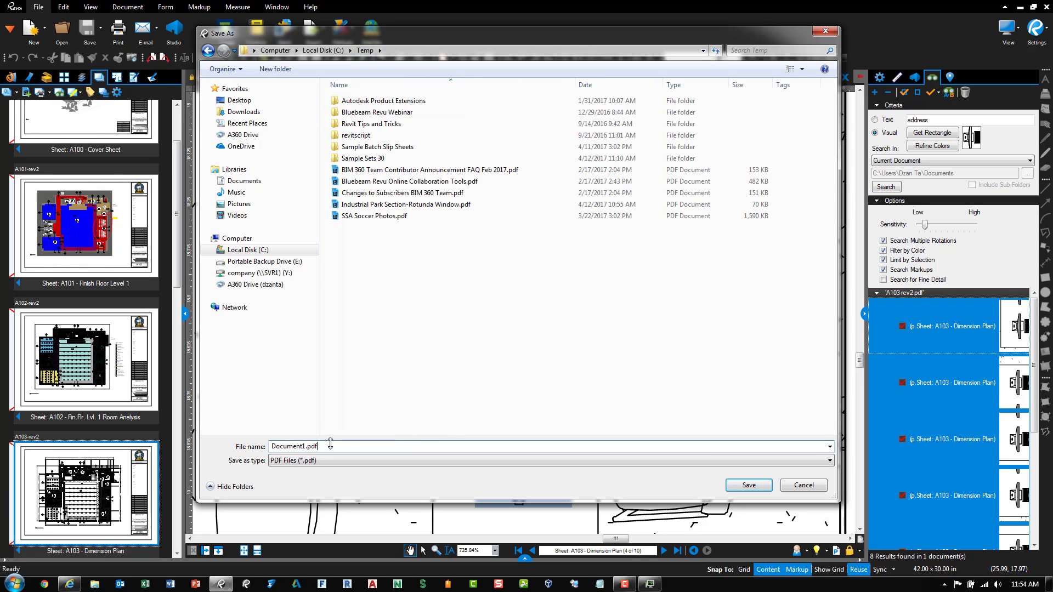
{"action": "double_click", "coordinate": [274, 447]}
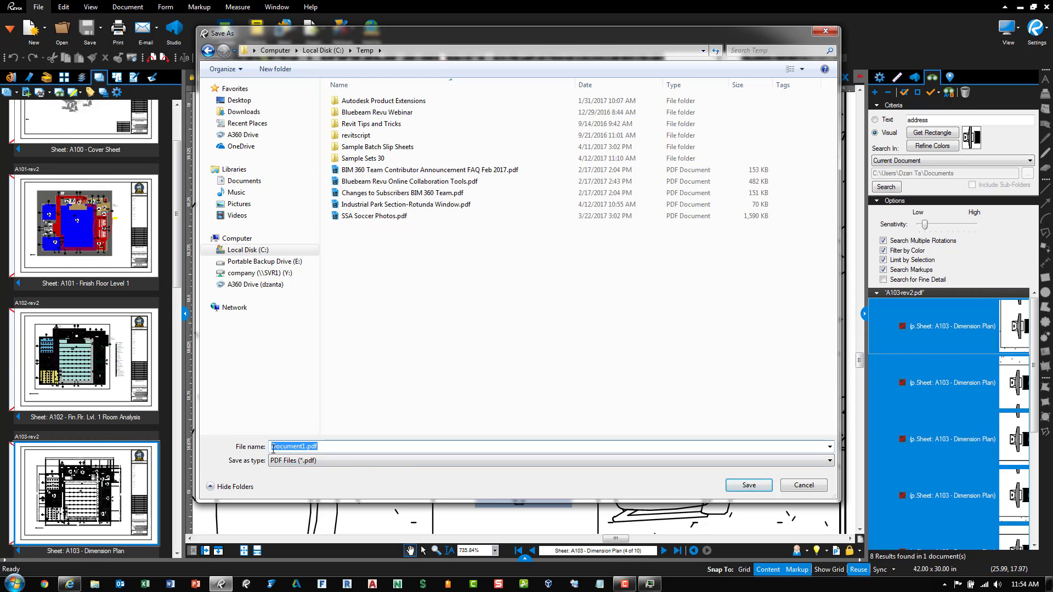
{"action": "type", "text": "Combine Test"}
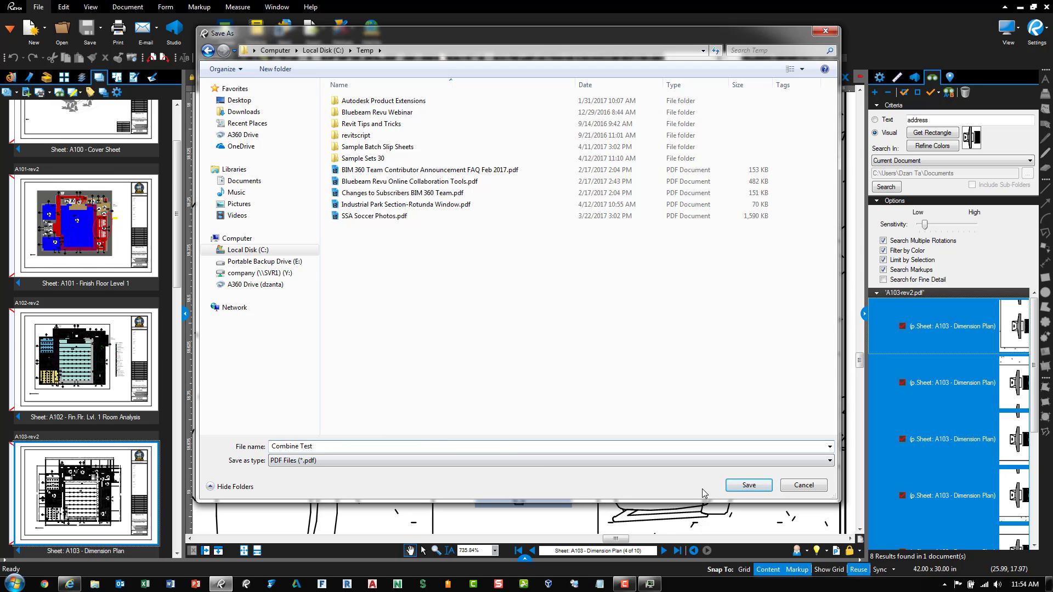
{"action": "left_click", "coordinate": [732, 490]}
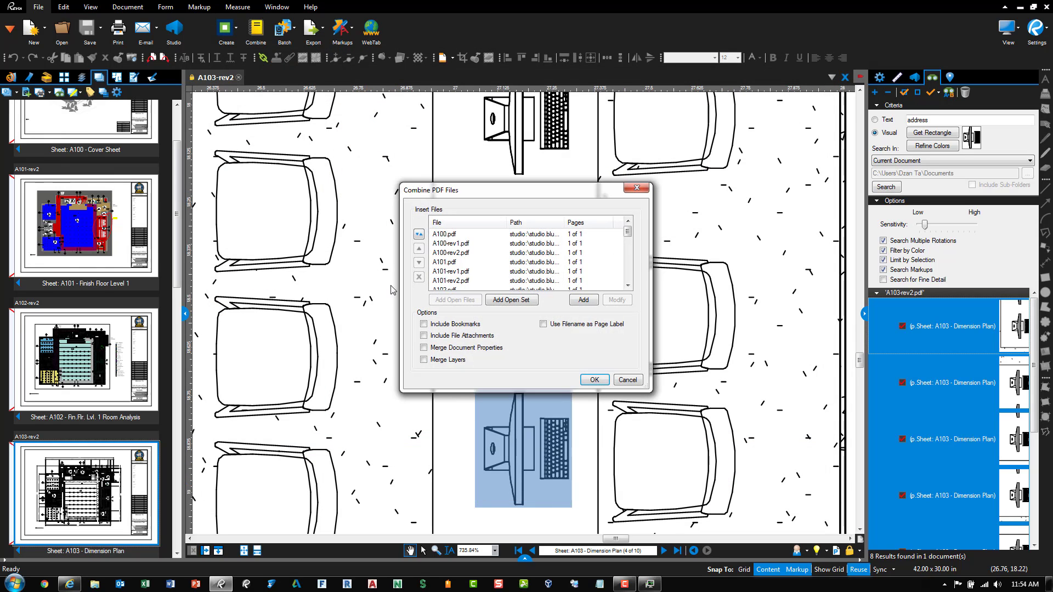
Step: Remove the original and rev1 files of sheets A100 through A302 from the list of PDFs to combine
{"action": "left_click_drag", "start_coordinate": [442, 193], "coordinate": [418, 154]}
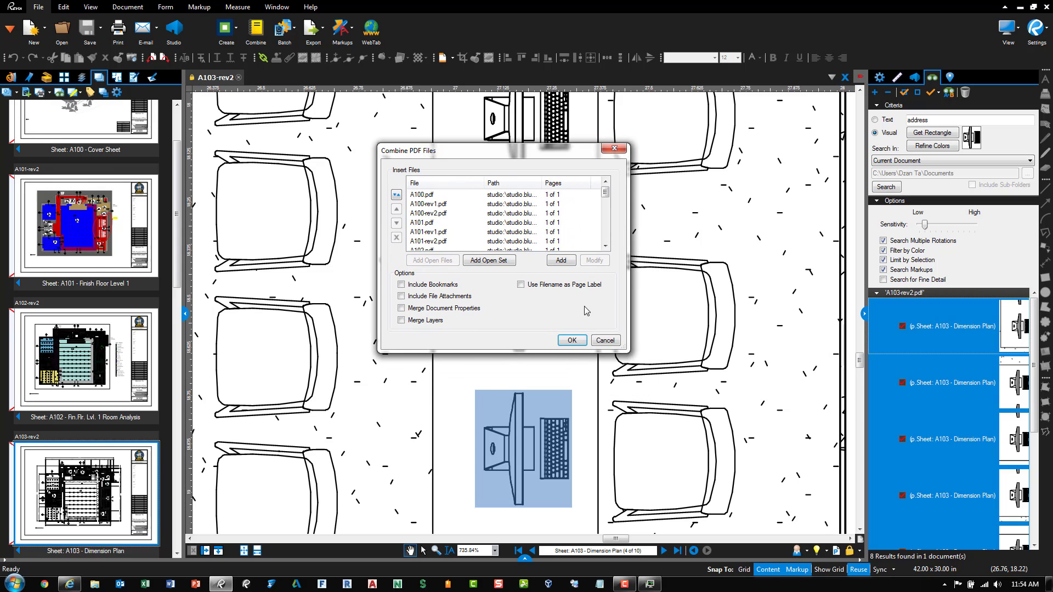
{"action": "left_click_drag", "start_coordinate": [627, 350], "coordinate": [704, 451]}
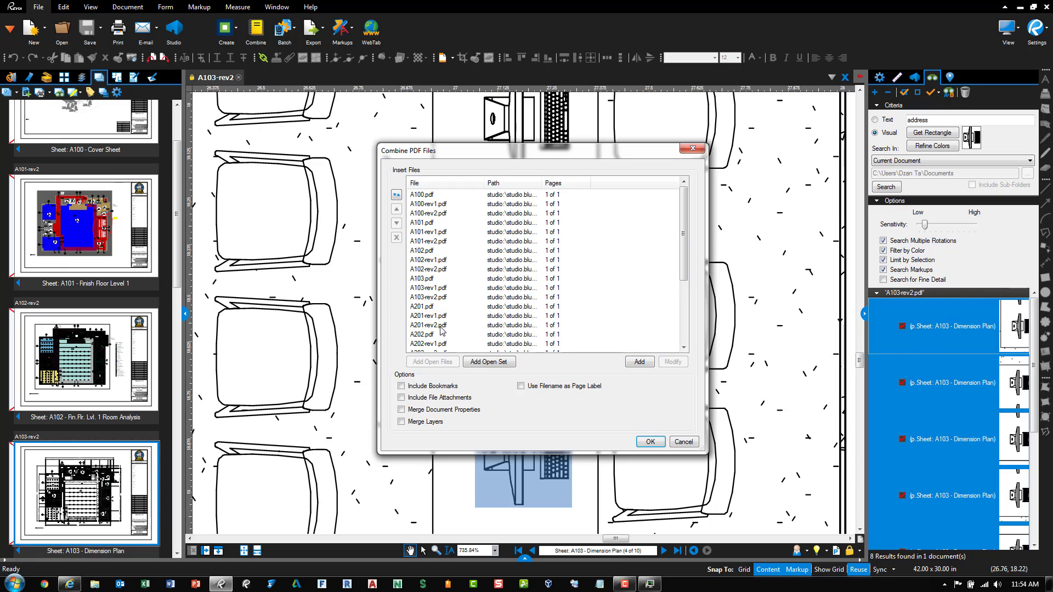
{"action": "left_click", "coordinate": [436, 204]}
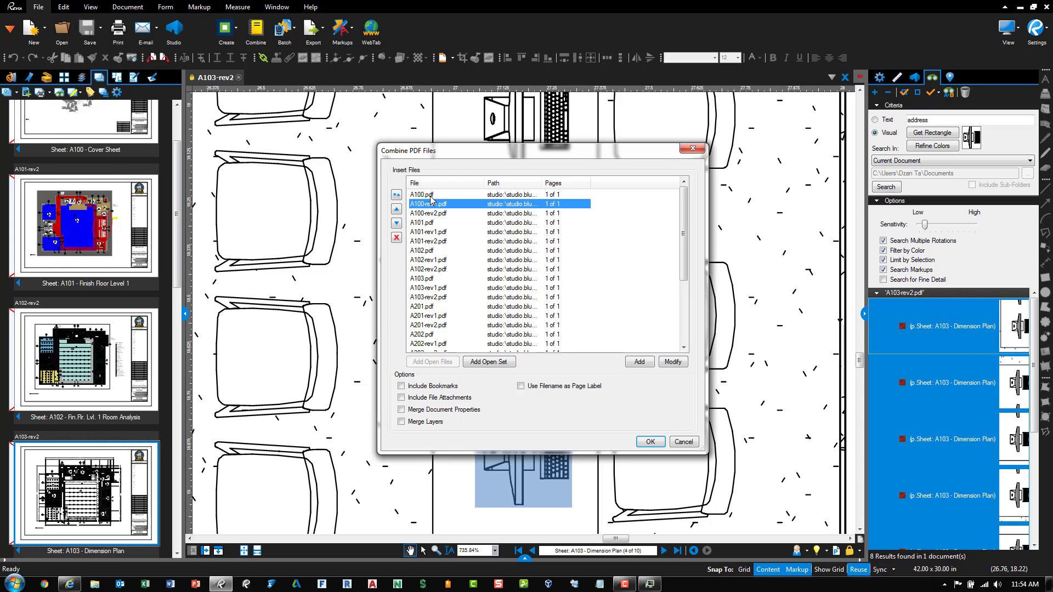
{"action": "left_click", "coordinate": [431, 197], "text": "ctrl"}
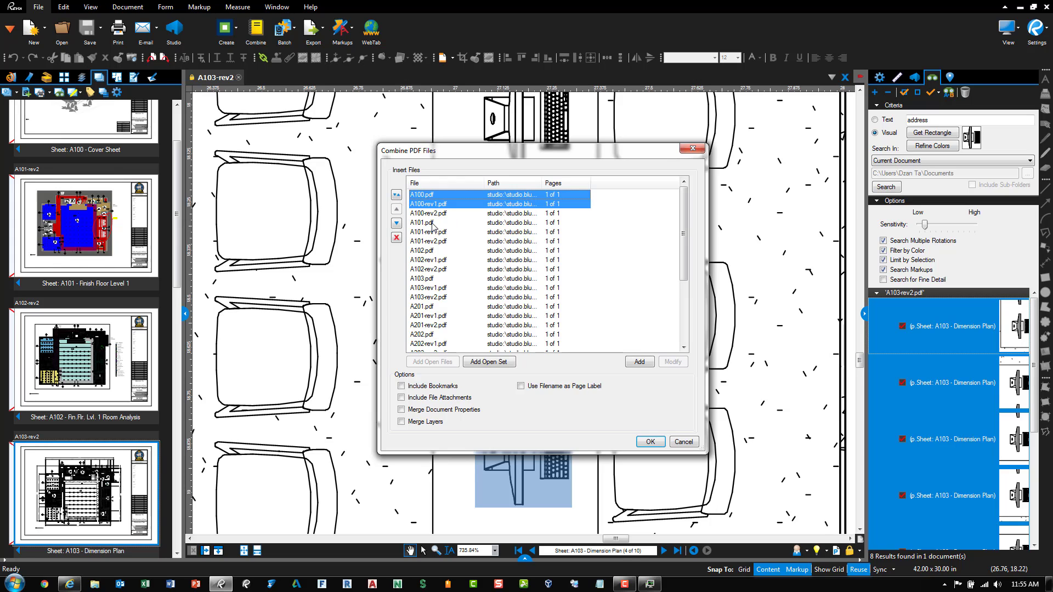
{"action": "left_click", "coordinate": [433, 223], "text": "ctrl"}
{"action": "left_click", "coordinate": [436, 232], "text": "ctrl"}
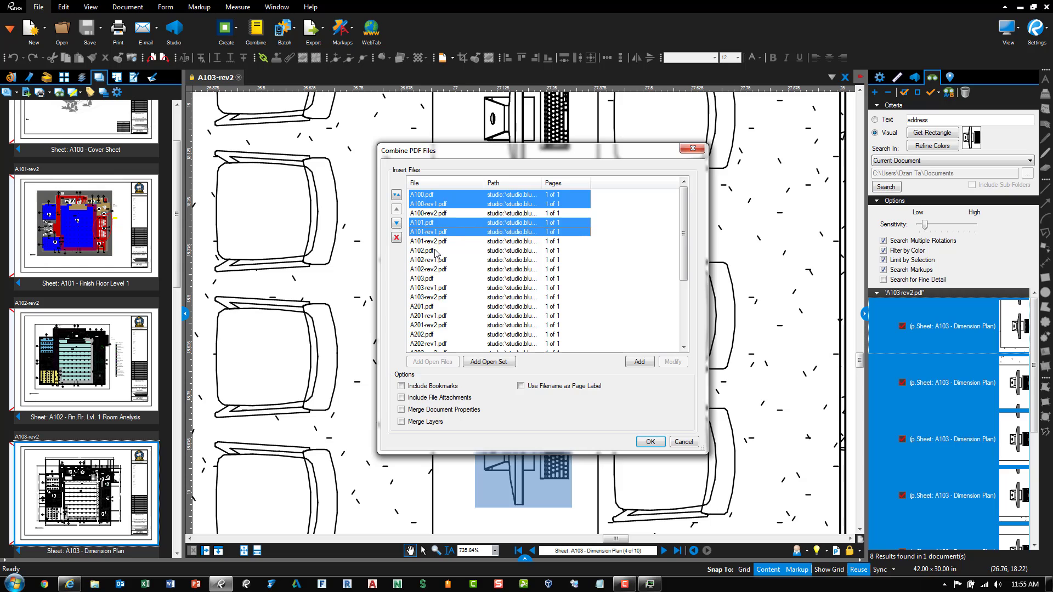
{"action": "left_click", "coordinate": [436, 251], "text": "ctrl"}
{"action": "left_click", "coordinate": [436, 260], "text": "ctrl"}
{"action": "left_click", "coordinate": [436, 280], "text": "ctrl"}
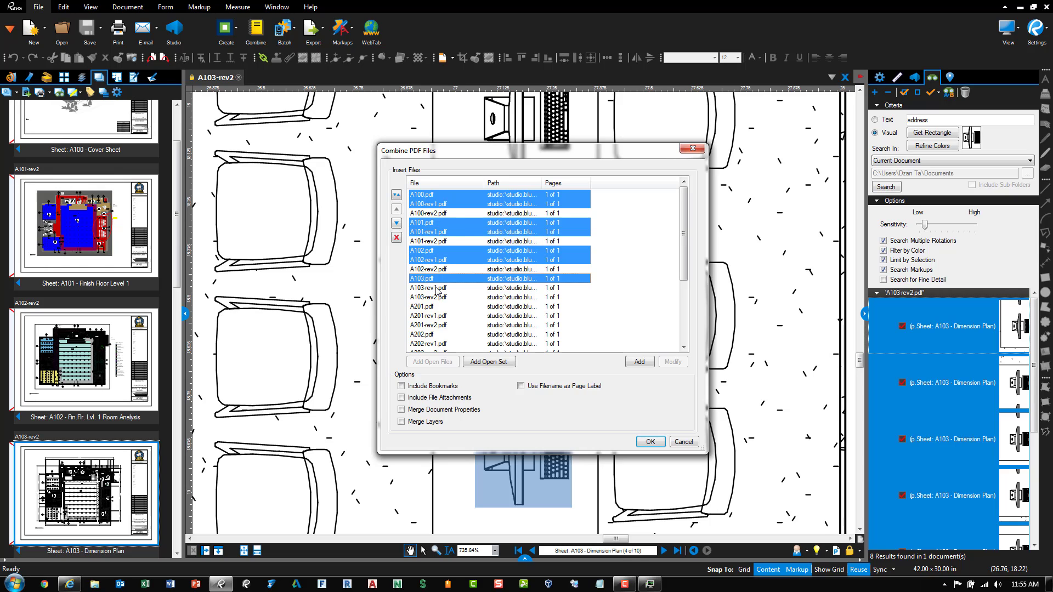
{"action": "left_click", "coordinate": [437, 288], "text": "ctrl"}
{"action": "left_click", "coordinate": [436, 307], "text": "ctrl"}
{"action": "left_click", "coordinate": [437, 317], "text": "ctrl"}
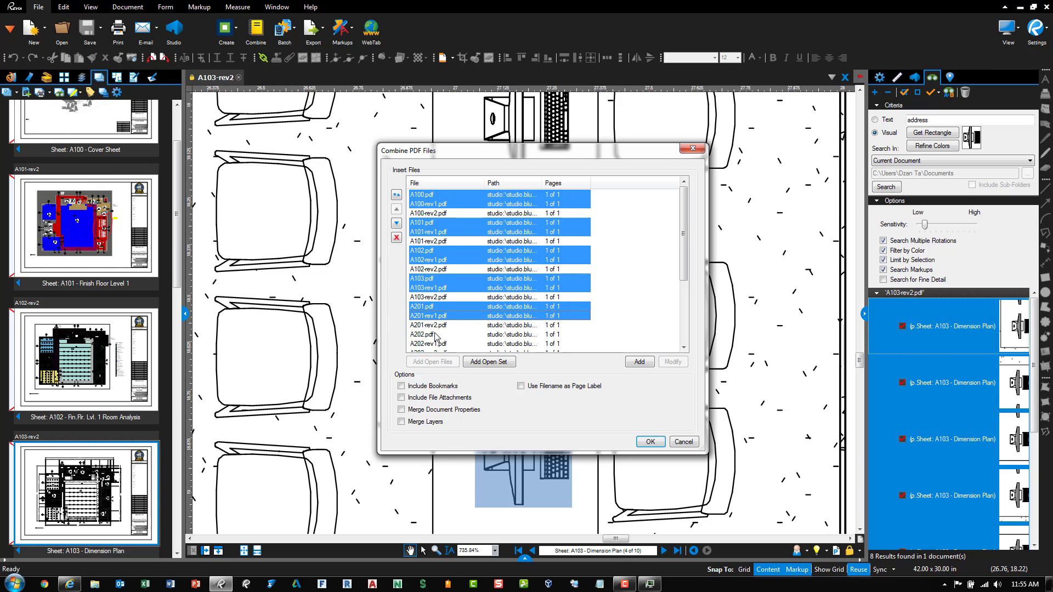
{"action": "left_click", "coordinate": [436, 335], "text": "ctrl"}
{"action": "scroll", "coordinate": [436, 329], "scroll_direction": "down", "scroll_amount": 2}
{"action": "left_click", "coordinate": [445, 288], "text": "ctrl"}
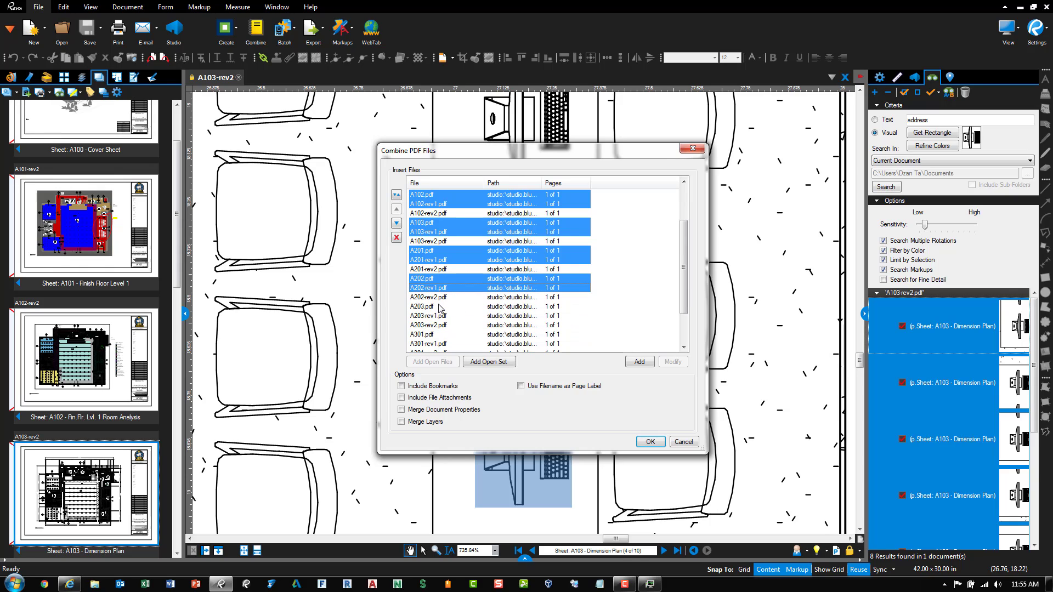
{"action": "left_click", "coordinate": [439, 307], "text": "ctrl"}
{"action": "left_click", "coordinate": [439, 316], "text": "ctrl"}
{"action": "left_click", "coordinate": [436, 335], "text": "ctrl"}
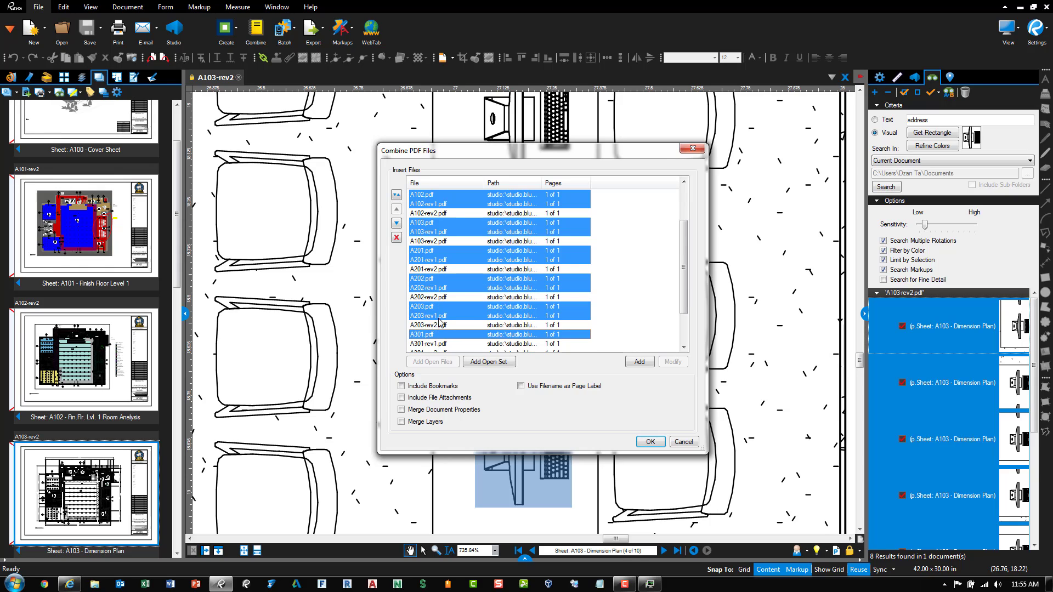
{"action": "scroll", "coordinate": [439, 329], "scroll_direction": "down", "scroll_amount": 1}
{"action": "left_click", "coordinate": [437, 317], "text": "ctrl"}
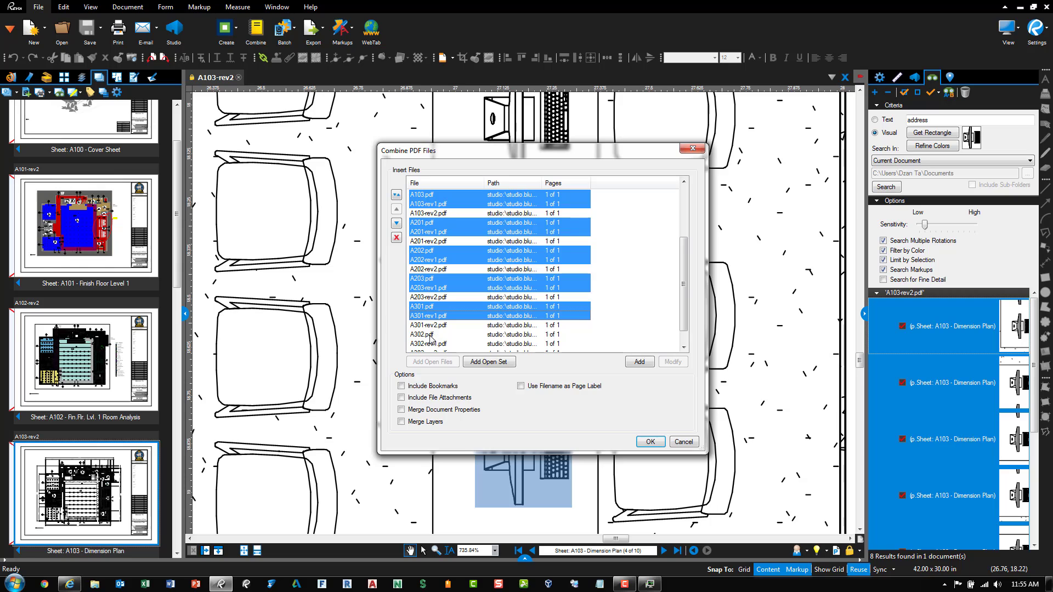
{"action": "left_click", "coordinate": [436, 335], "text": "ctrl"}
{"action": "scroll", "coordinate": [446, 329], "scroll_direction": "down", "scroll_amount": 1}
{"action": "left_click", "coordinate": [448, 325], "text": "ctrl"}
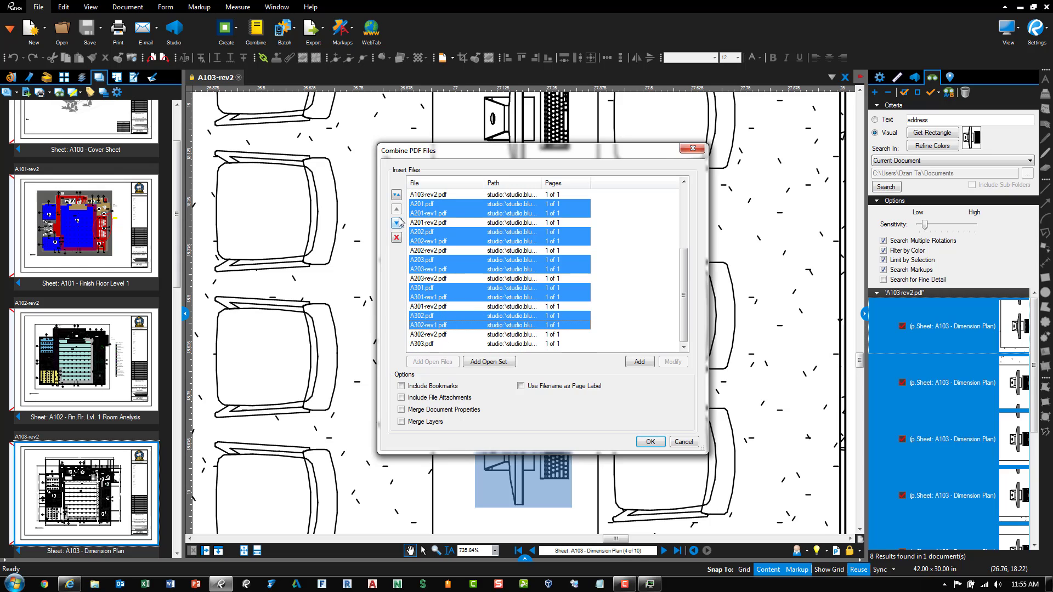
{"action": "left_click", "coordinate": [396, 237]}
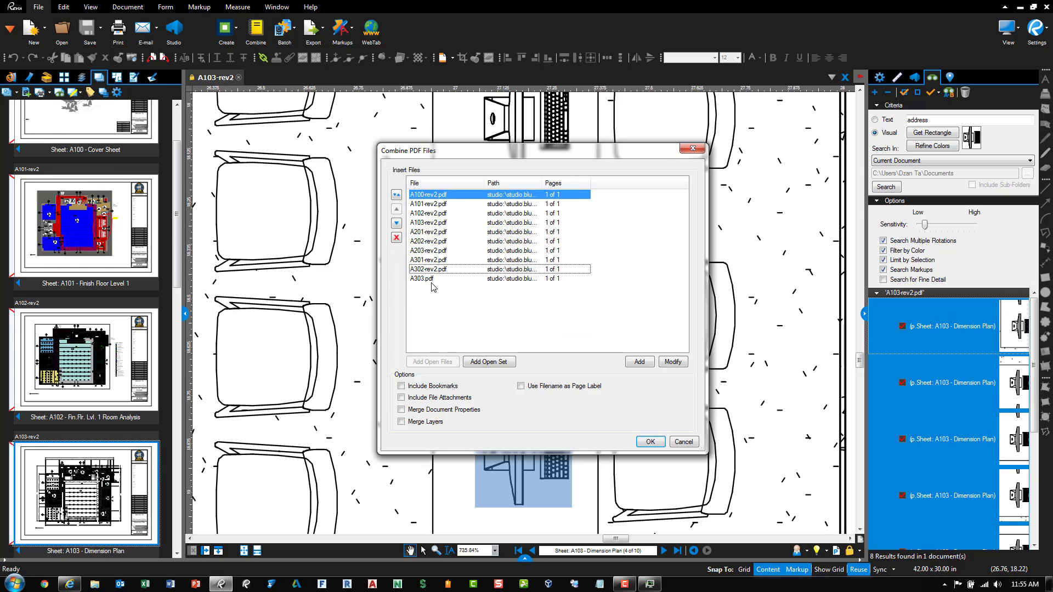
Step: Remove A303.pdf from the list and combine the remaining rev2 files into one PDF
{"action": "left_click", "coordinate": [432, 281]}
{"action": "left_click", "coordinate": [400, 239]}
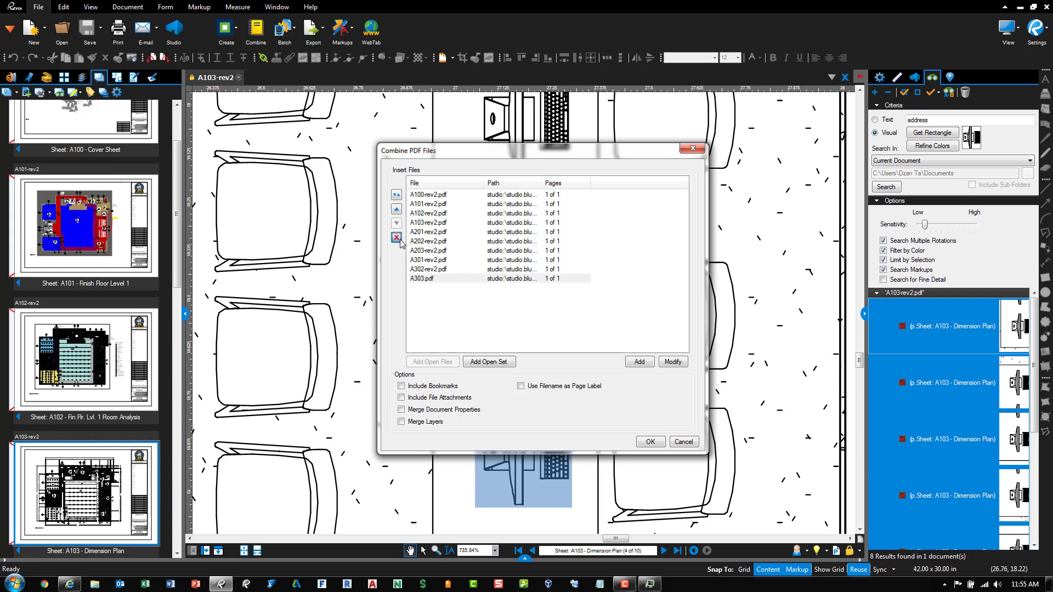
{"action": "left_click", "coordinate": [649, 442]}
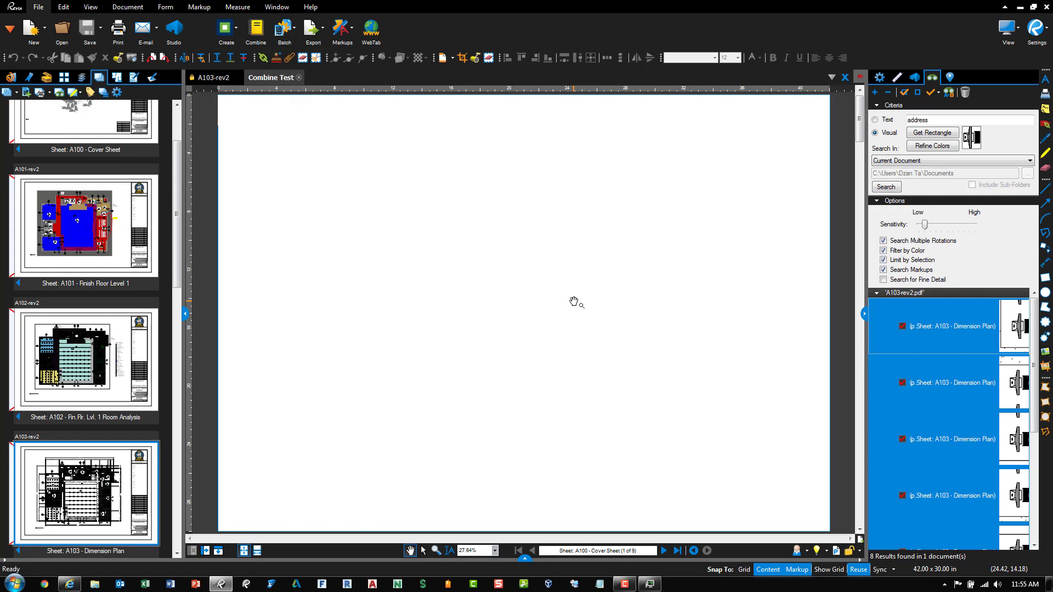
Step: Close the Combine Test document and publish the set as a PDF package
{"action": "left_click", "coordinate": [299, 78]}
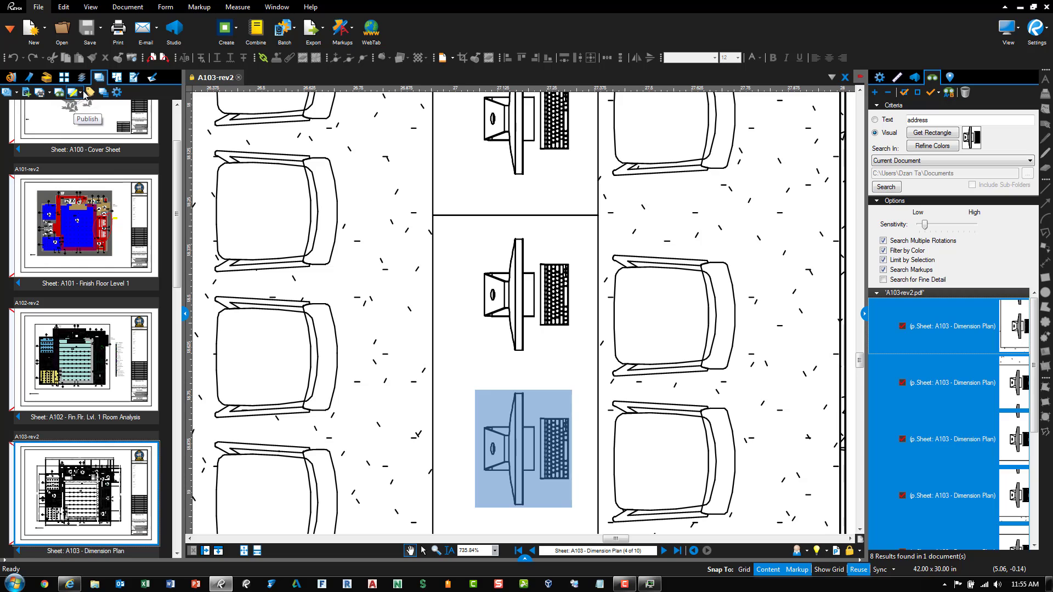
{"action": "left_click", "coordinate": [80, 92]}
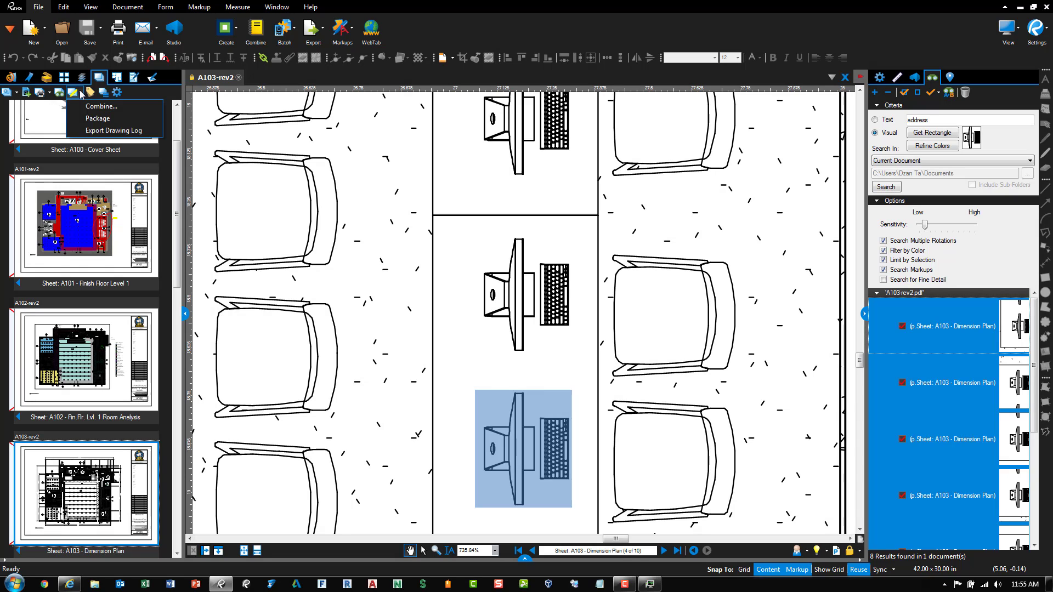
{"action": "left_click", "coordinate": [99, 119]}
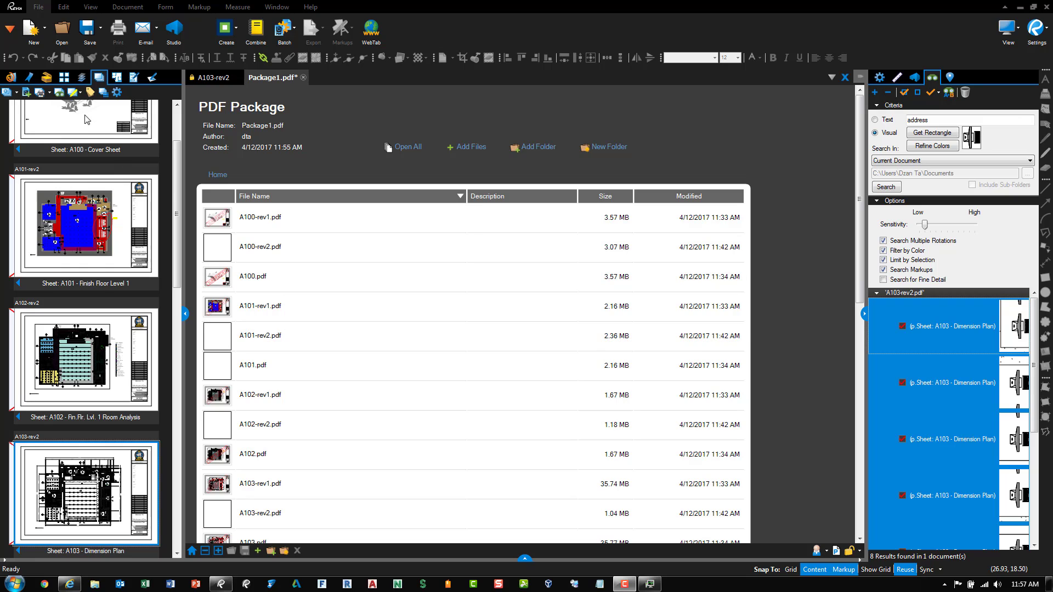
Step: Start a drawing log export for the set with all columns included, moving the Label column up one place and back down
{"action": "left_click", "coordinate": [80, 93]}
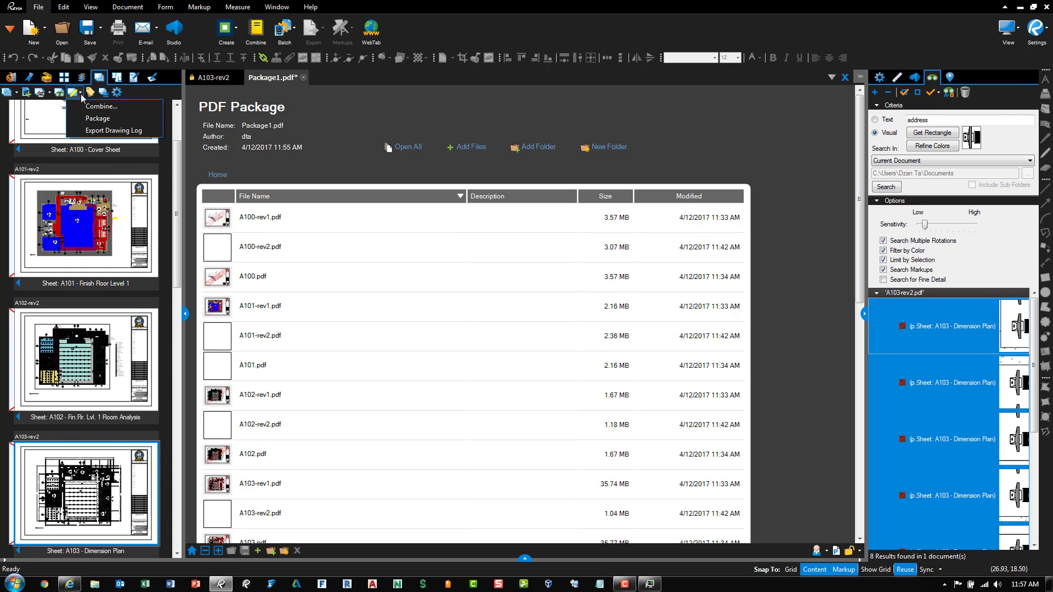
{"action": "left_click", "coordinate": [102, 132]}
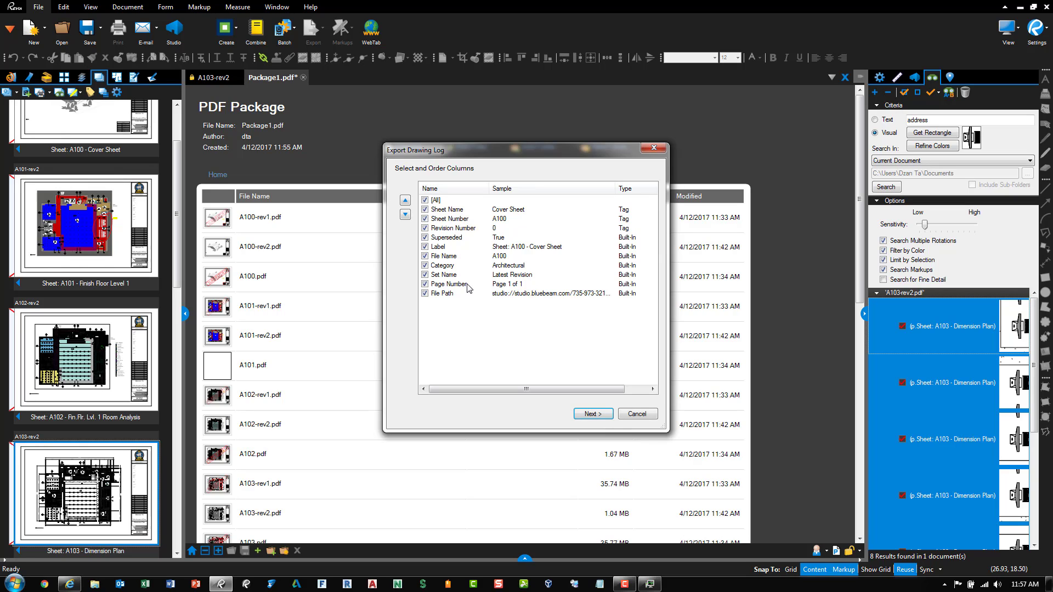
{"action": "left_click", "coordinate": [458, 246]}
{"action": "left_click", "coordinate": [405, 200]}
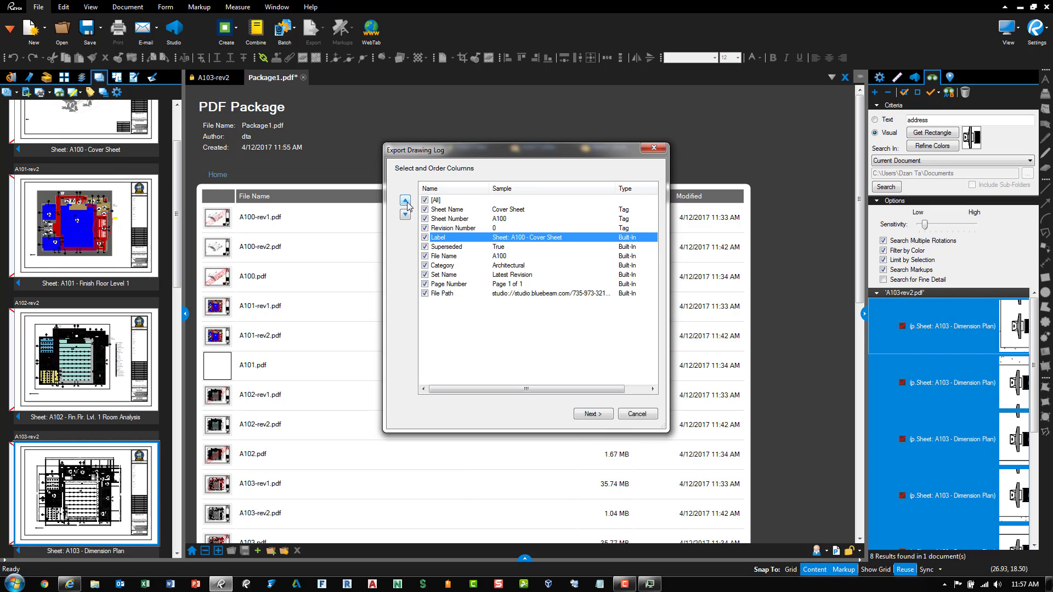
{"action": "left_click", "coordinate": [405, 214]}
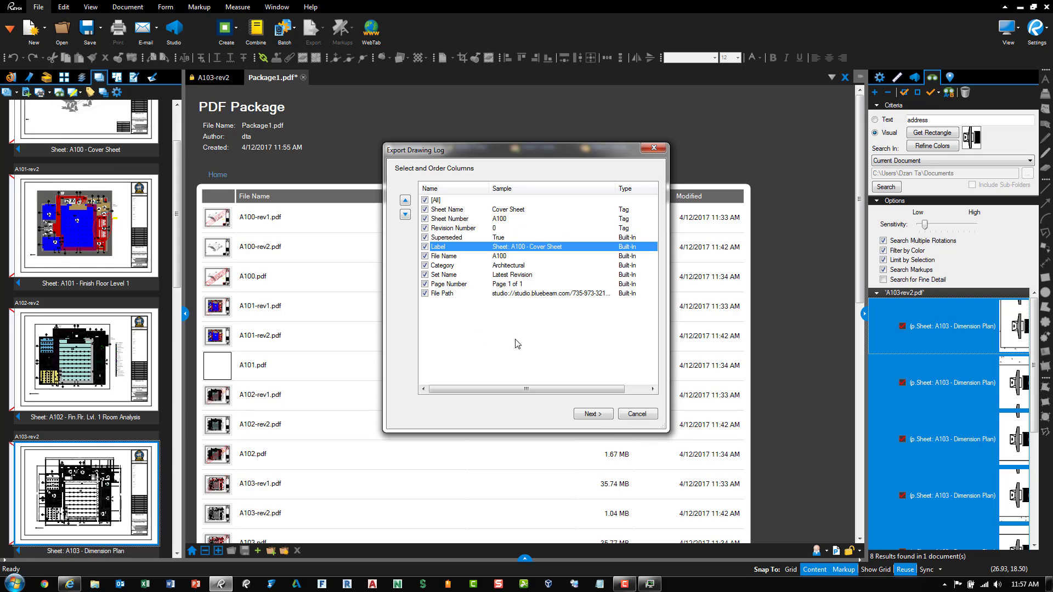
{"action": "left_click", "coordinate": [583, 391]}
{"action": "left_click", "coordinate": [591, 414]}
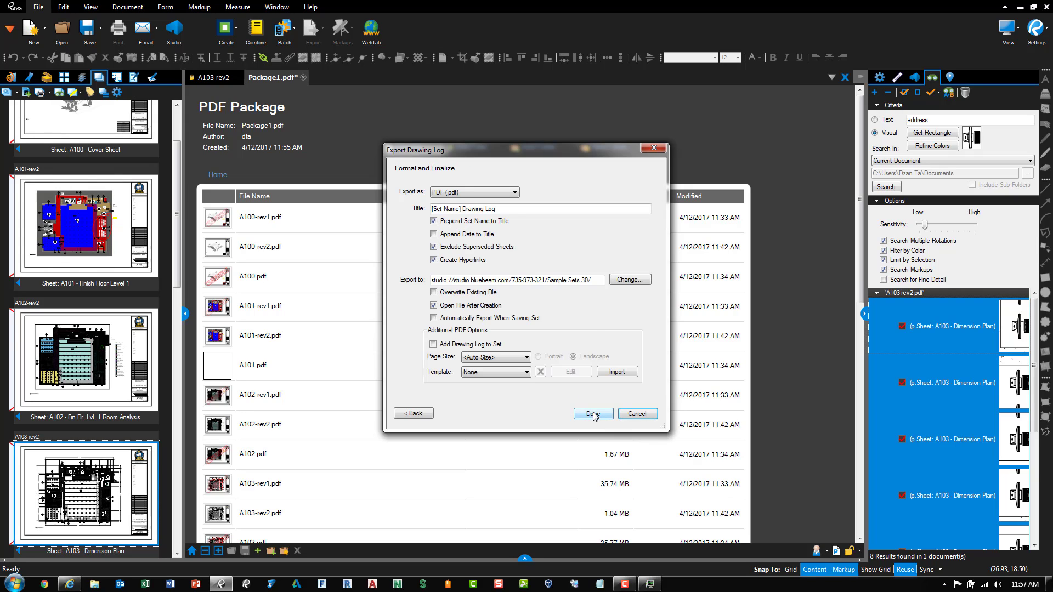
Step: Set the drawing log to export as Excel (.xlsx) into the C:\Temp\Sample Sets 30 folder
{"action": "left_click", "coordinate": [471, 194]}
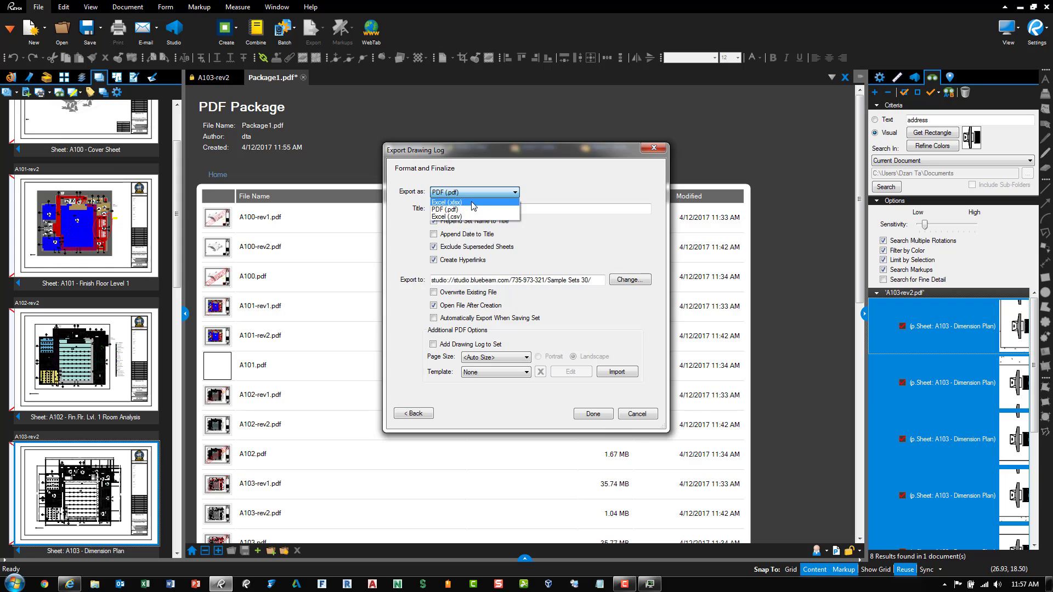
{"action": "left_click", "coordinate": [472, 204]}
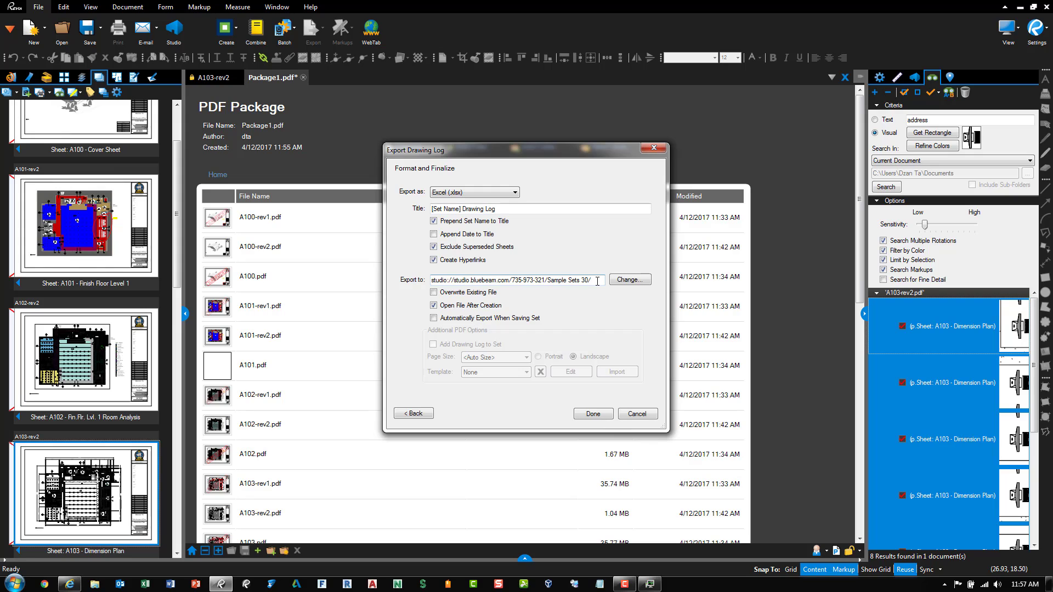
{"action": "left_click", "coordinate": [628, 281]}
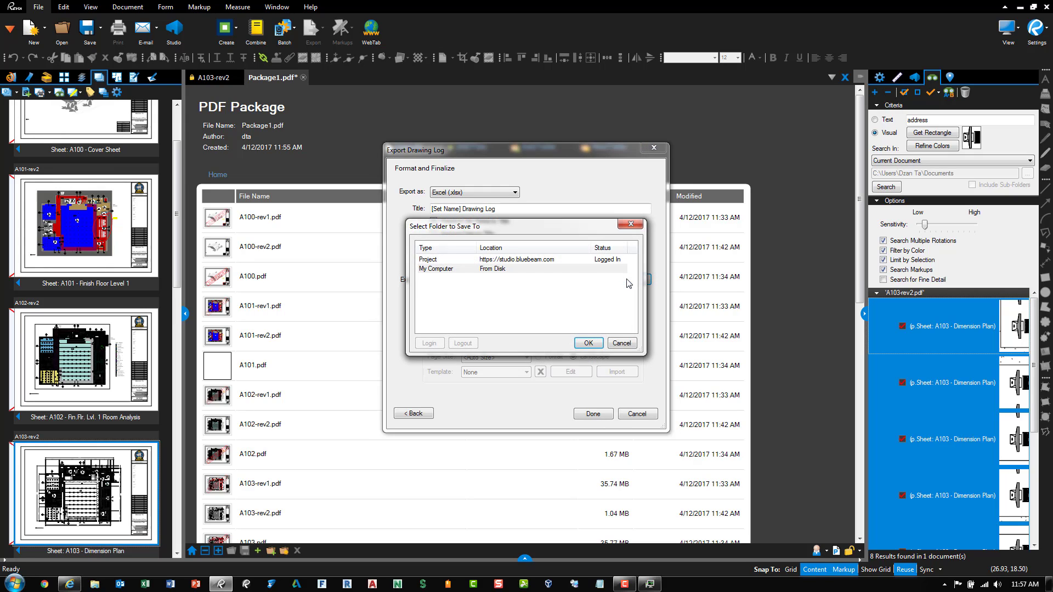
{"action": "double_click", "coordinate": [454, 270]}
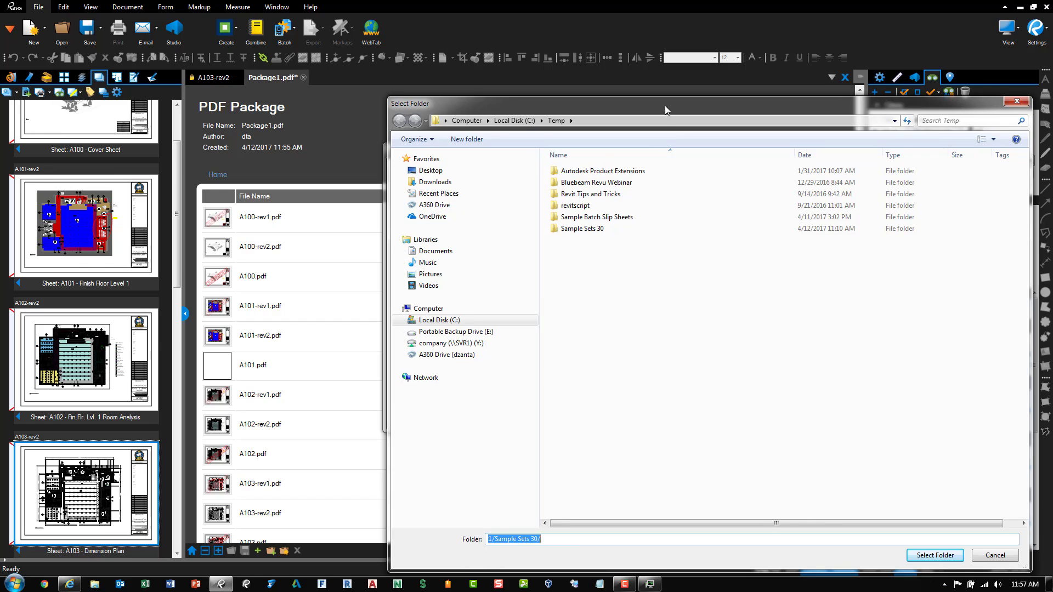
{"action": "left_click_drag", "start_coordinate": [665, 108], "coordinate": [533, 55]}
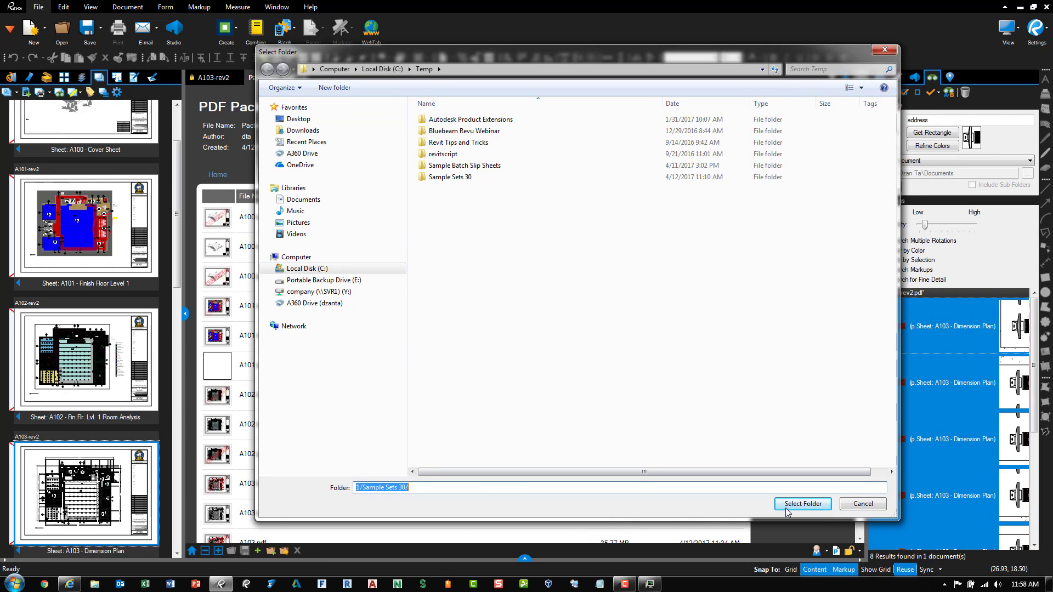
{"action": "left_click", "coordinate": [805, 504]}
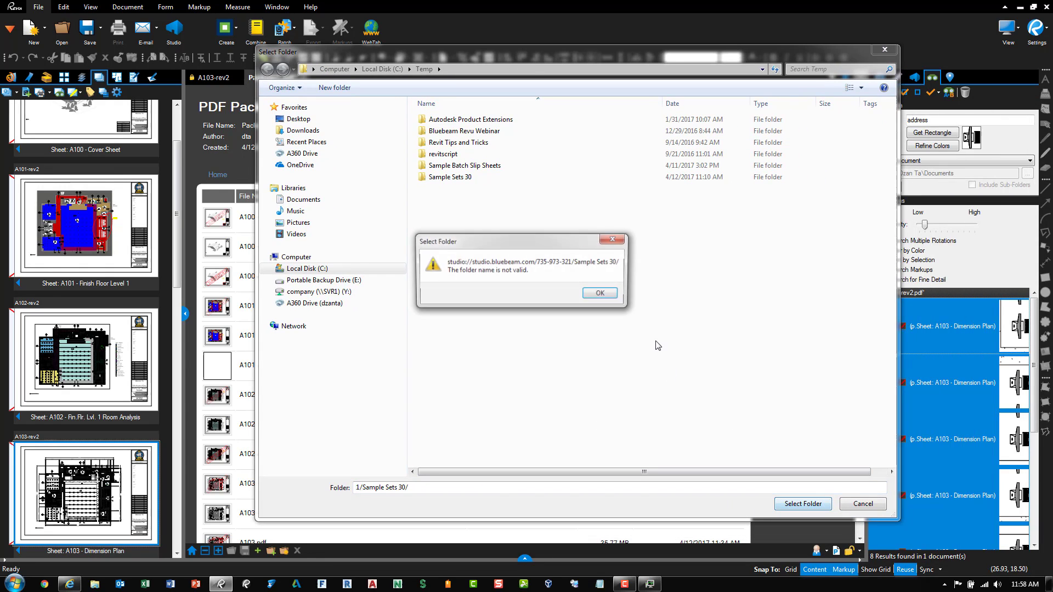
{"action": "left_click", "coordinate": [604, 295]}
{"action": "double_click", "coordinate": [450, 177]}
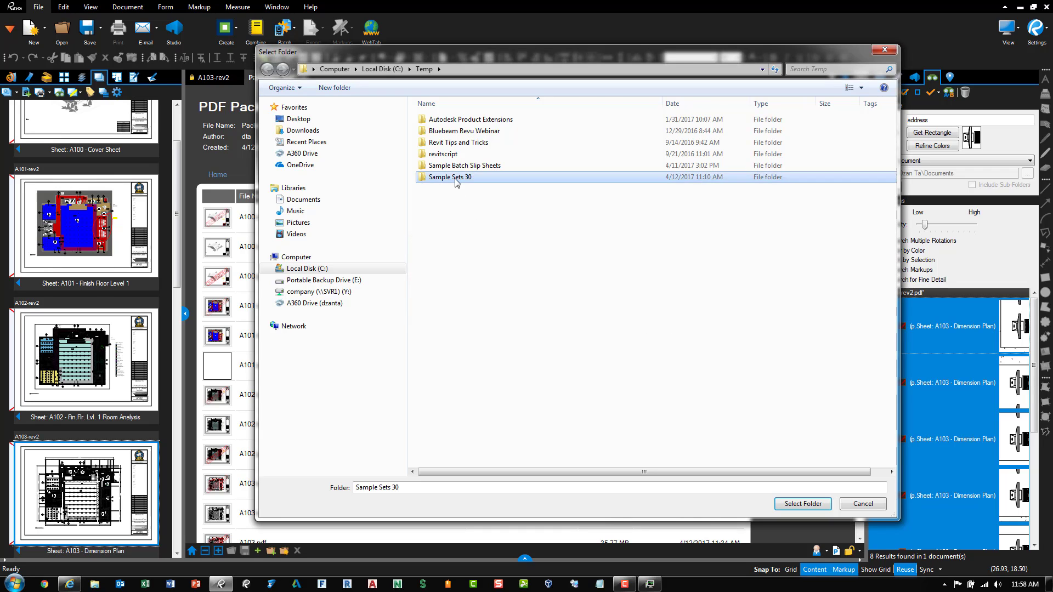
{"action": "left_click", "coordinate": [788, 509]}
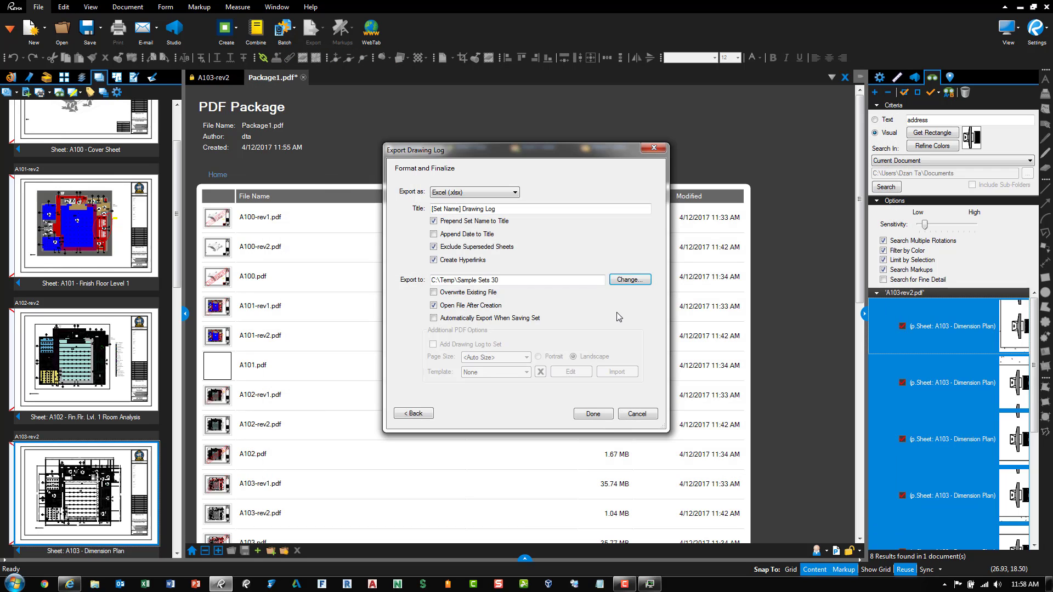
Step: Export the drawing log and close the generated Excel workbook without saving changes
{"action": "left_click", "coordinate": [594, 414]}
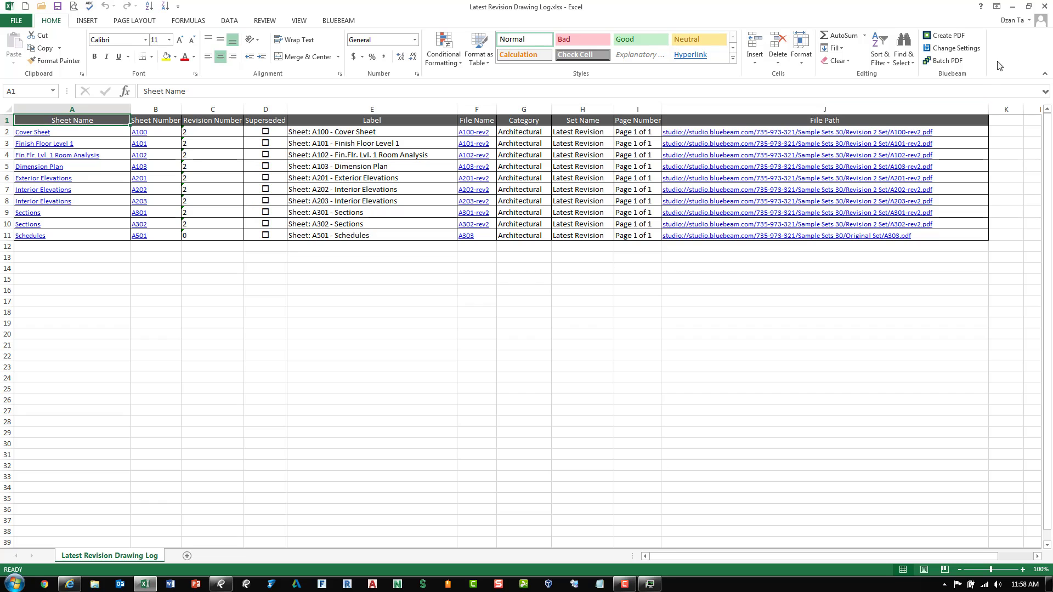
{"action": "left_click", "coordinate": [1044, 7]}
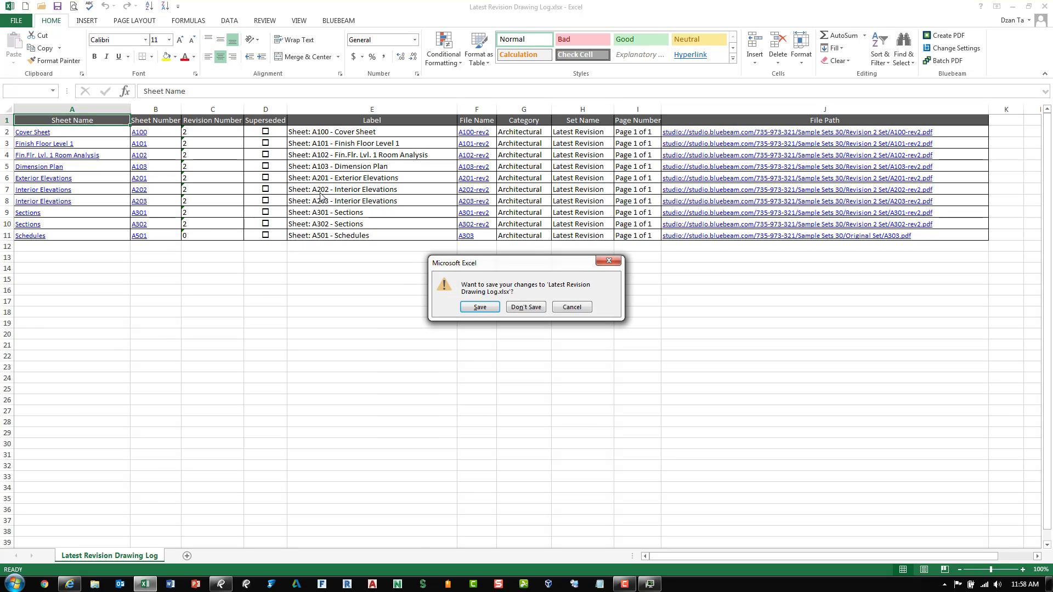
{"action": "left_click", "coordinate": [534, 307]}
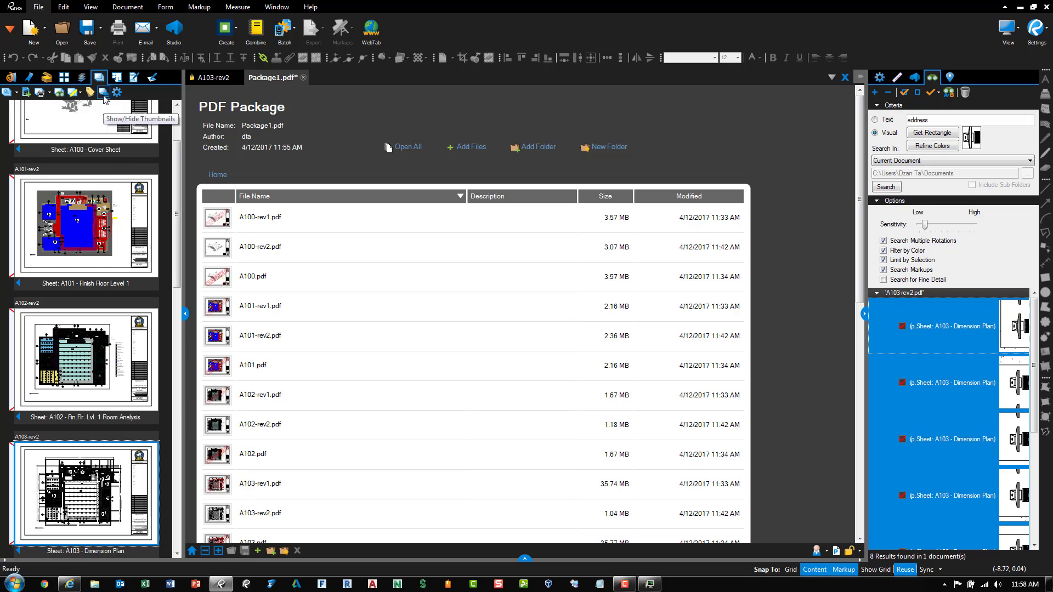
Step: Hide the set's thumbnails, open the A100-rev1 Cover Sheet, and switch it forward to A100-rev2
{"action": "left_click", "coordinate": [104, 93]}
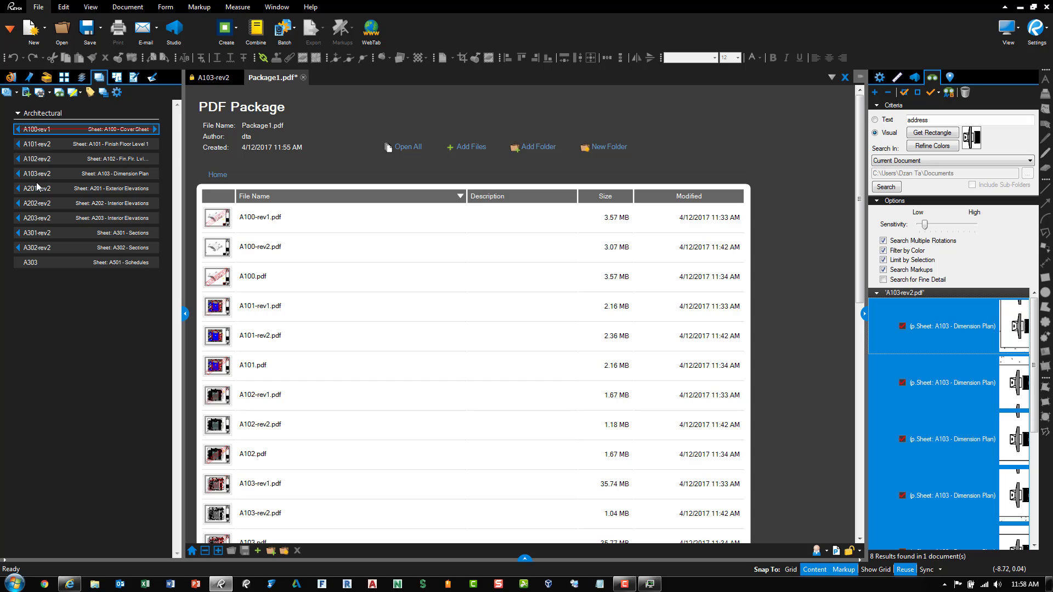
{"action": "left_click", "coordinate": [33, 130]}
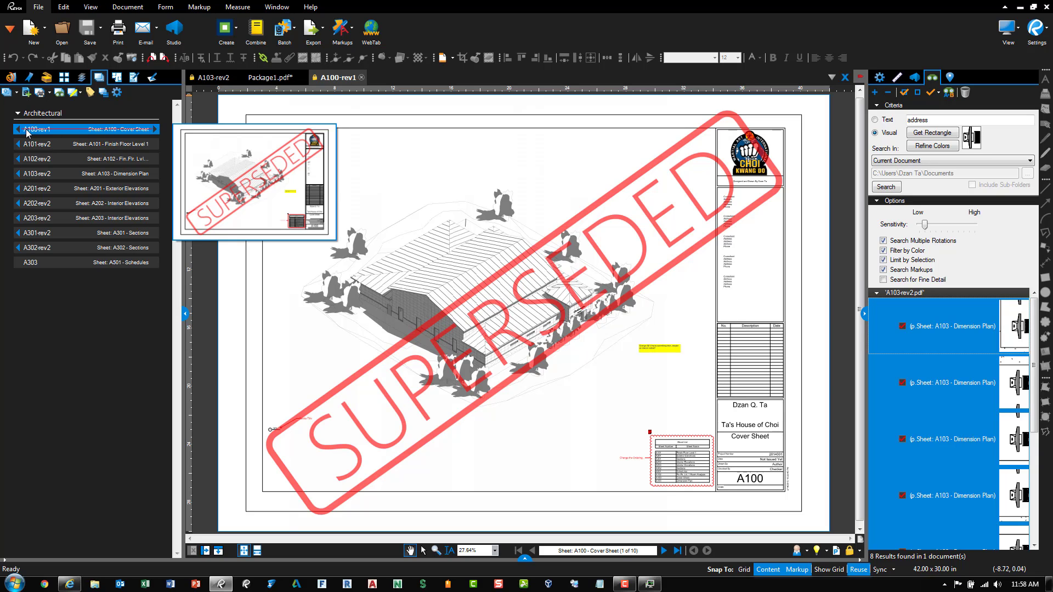
{"action": "left_click", "coordinate": [156, 130]}
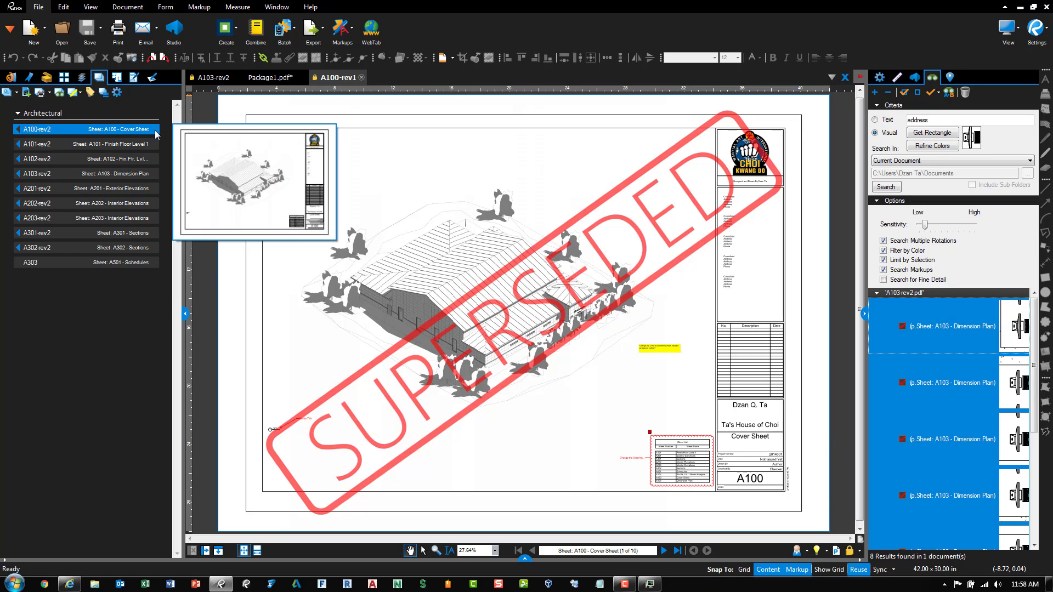
{"action": "left_click", "coordinate": [22, 132]}
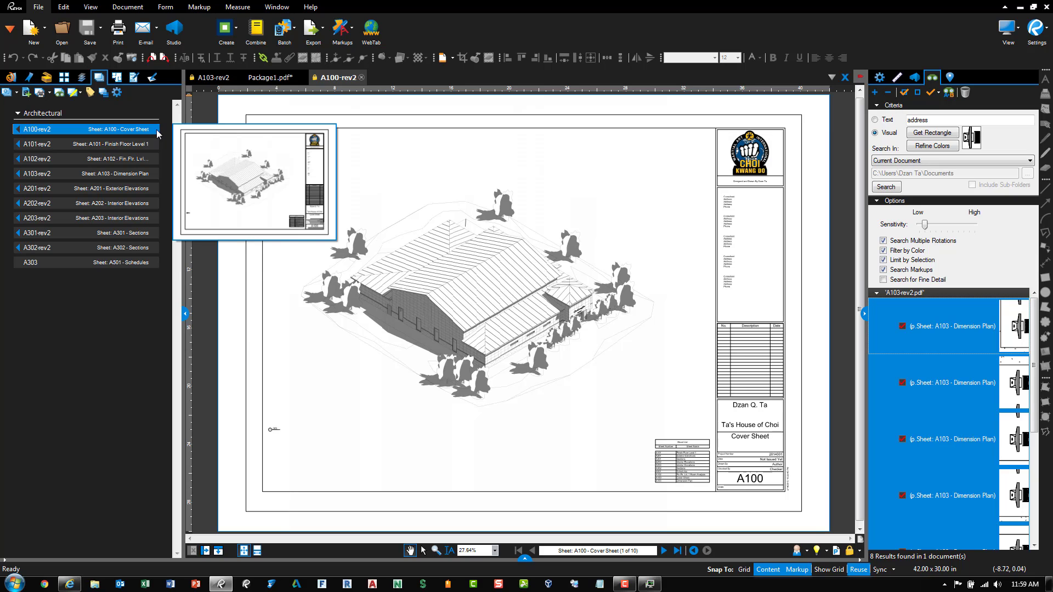
Step: Review the Sets options in the preferences and cancel without making changes
{"action": "left_click", "coordinate": [117, 93]}
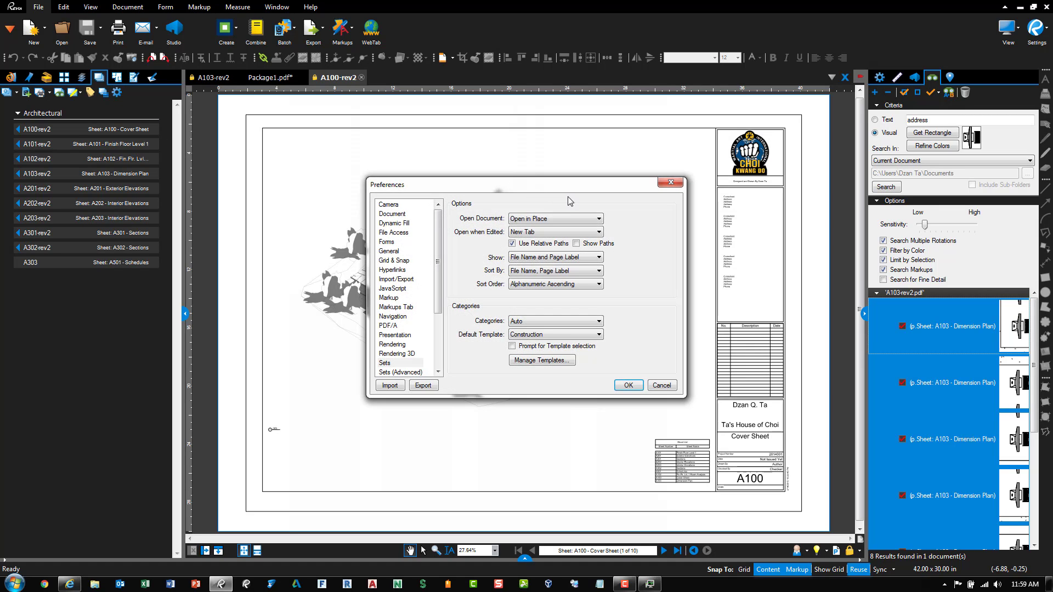
{"action": "left_click_drag", "start_coordinate": [554, 189], "coordinate": [547, 176]}
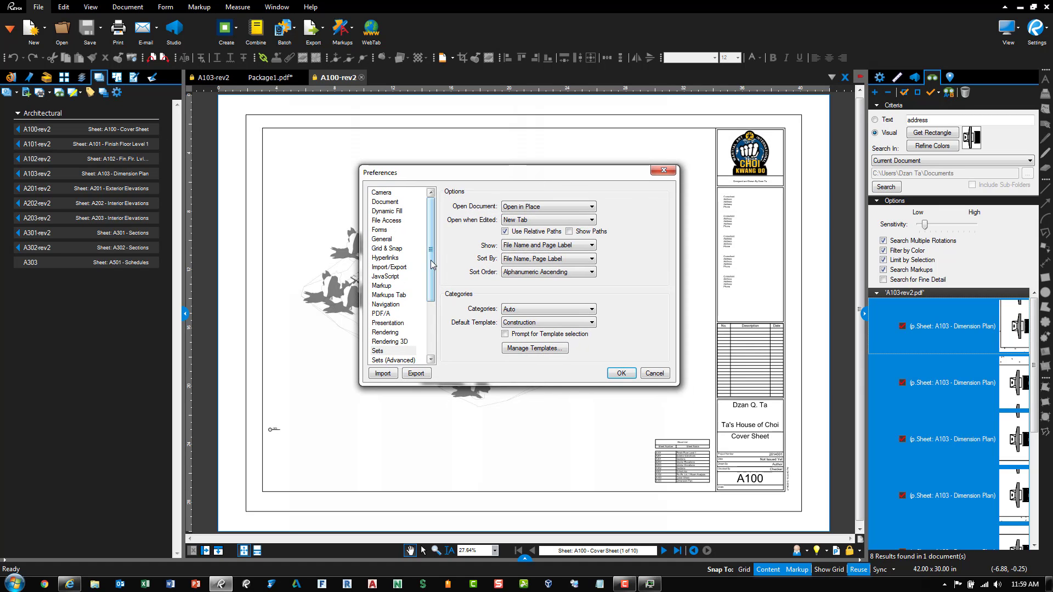
{"action": "left_click_drag", "start_coordinate": [432, 264], "coordinate": [436, 339]}
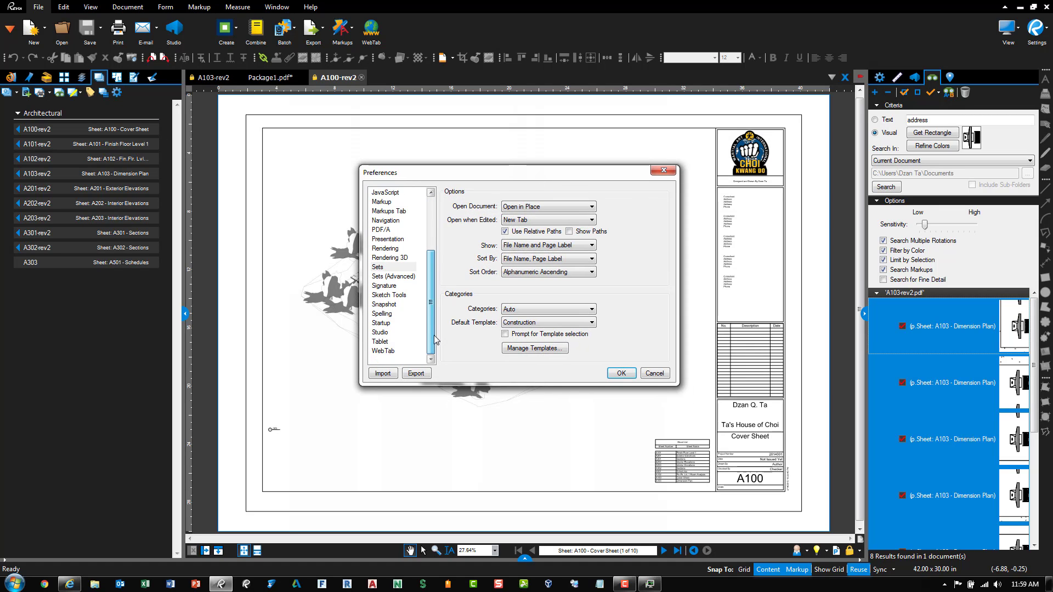
{"action": "left_click", "coordinate": [383, 268]}
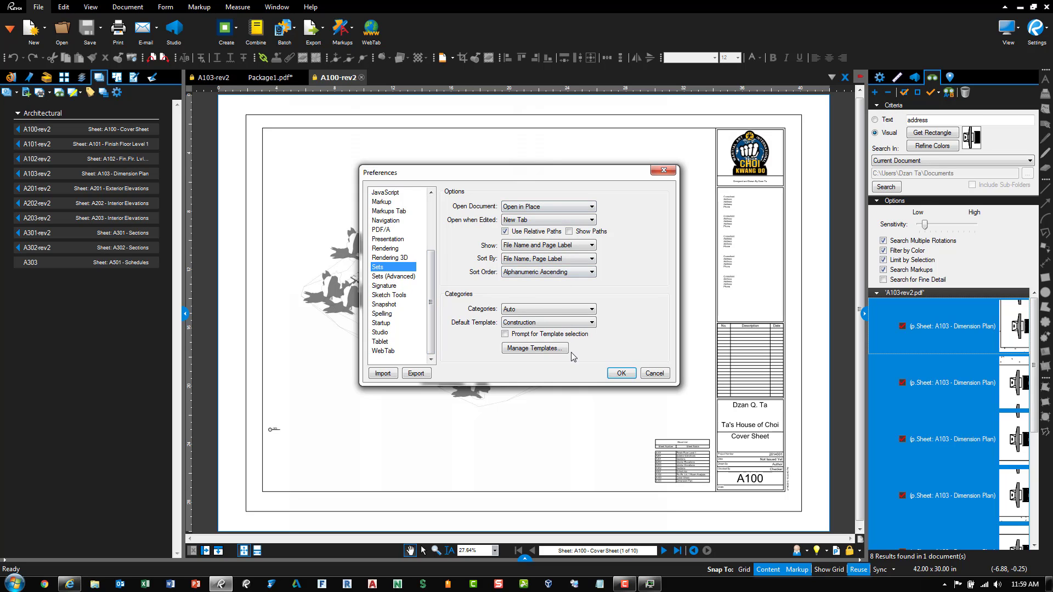
{"action": "left_click", "coordinate": [664, 374]}
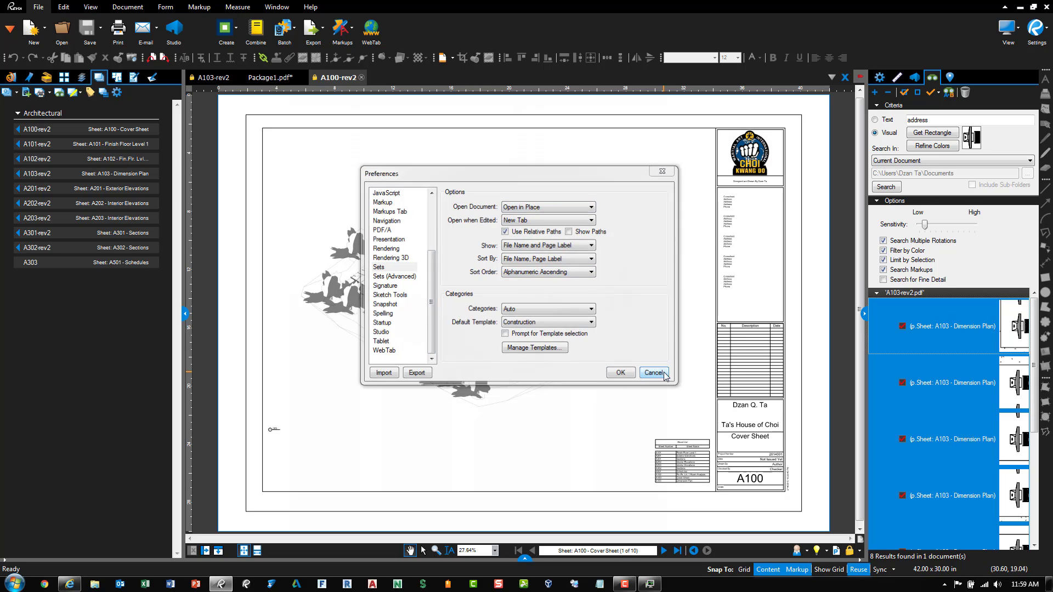
Step: Close the A100-rev2 sheet and discard the unsaved Package1.pdf
{"action": "left_click", "coordinate": [363, 78]}
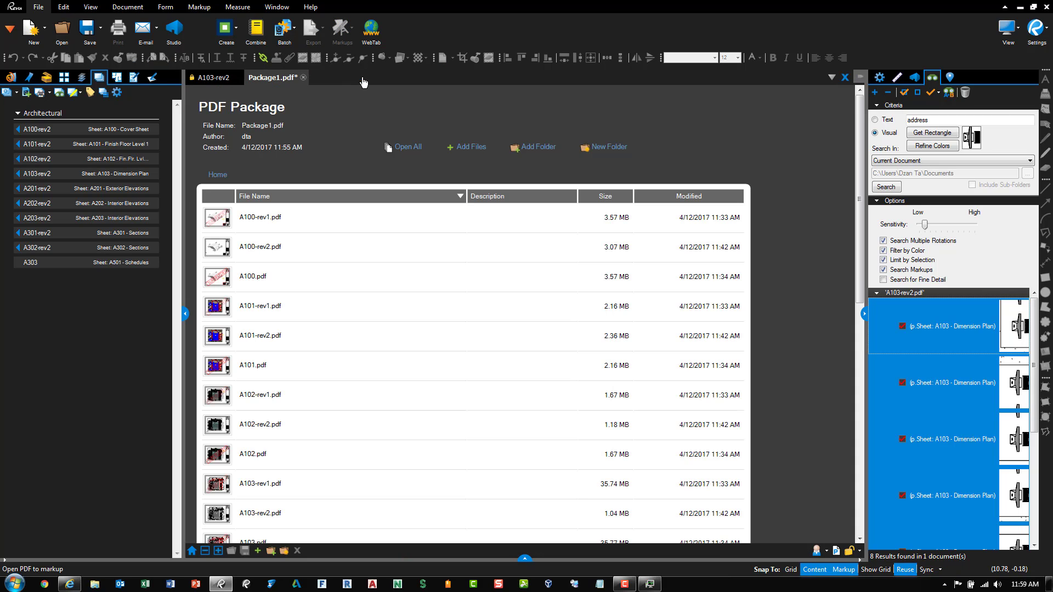
{"action": "left_click", "coordinate": [303, 78]}
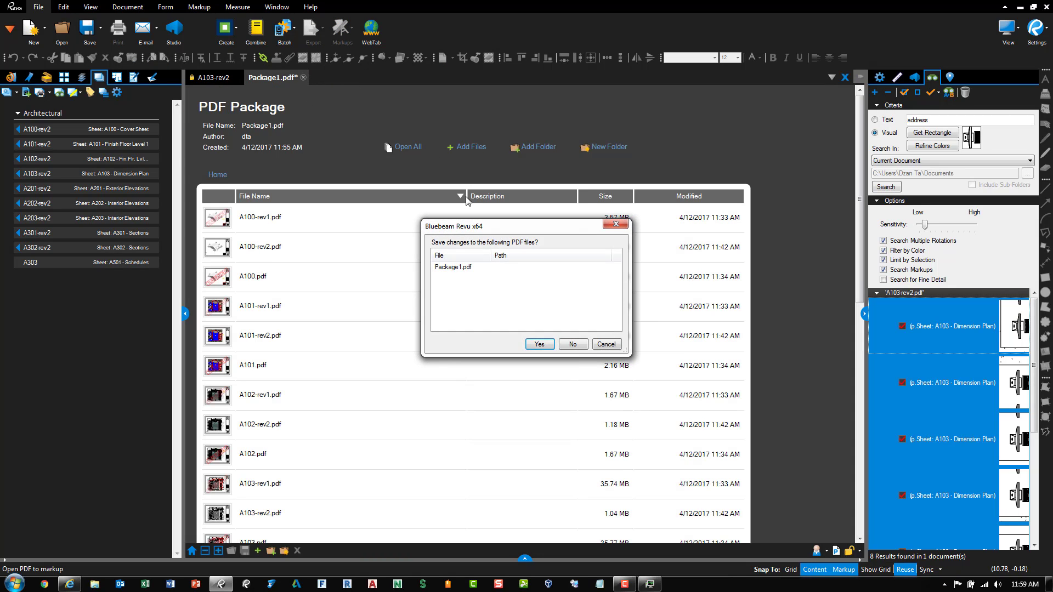
{"action": "left_click", "coordinate": [571, 341]}
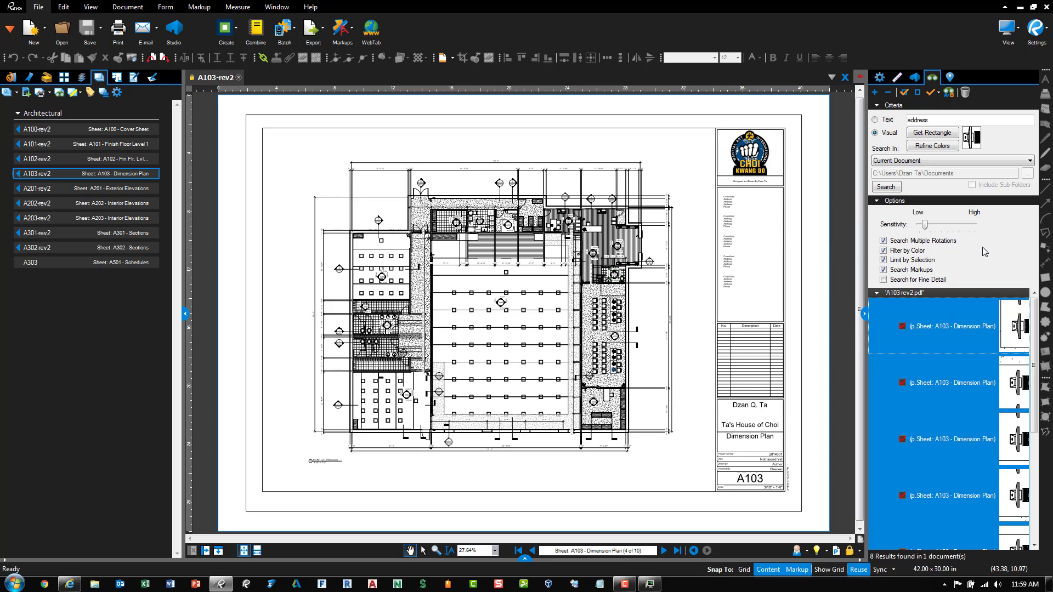
Step: Show the Studio project's file list and close the A103-rev2 drawing
{"action": "left_click", "coordinate": [914, 78]}
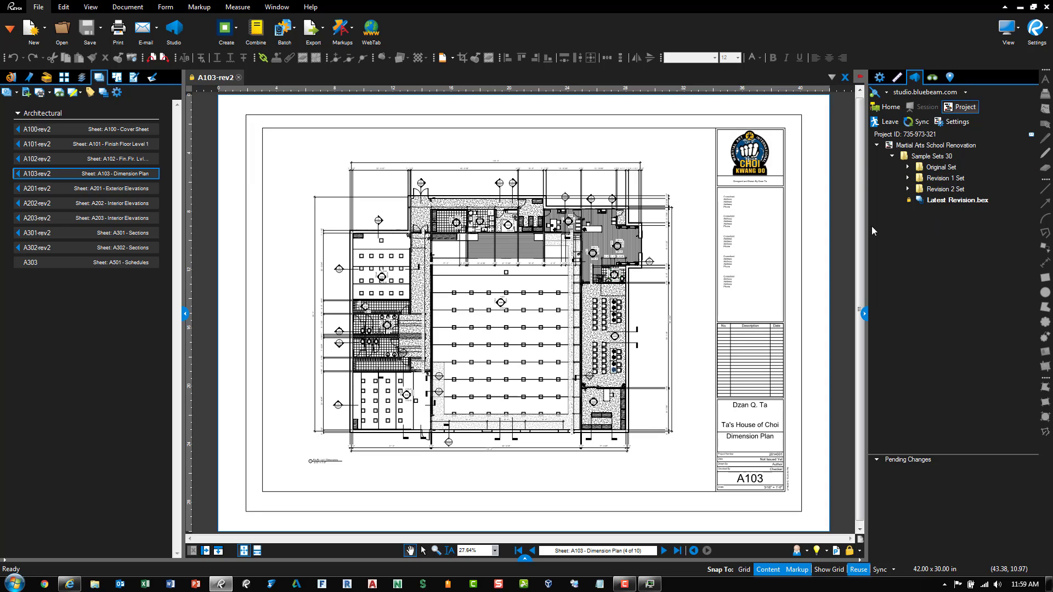
{"action": "left_click", "coordinate": [137, 189]}
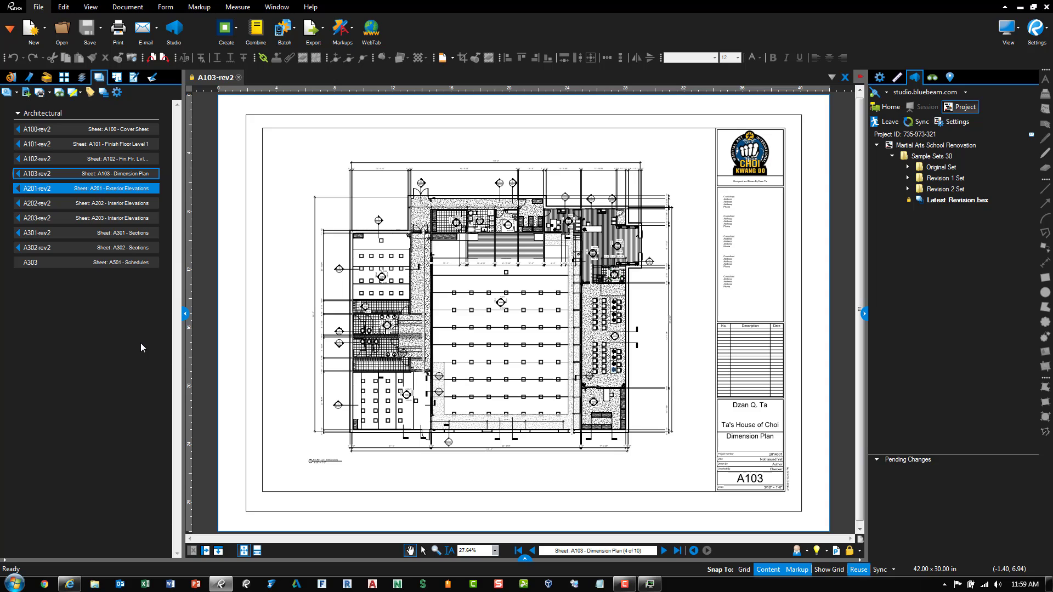
{"action": "left_click", "coordinate": [238, 77]}
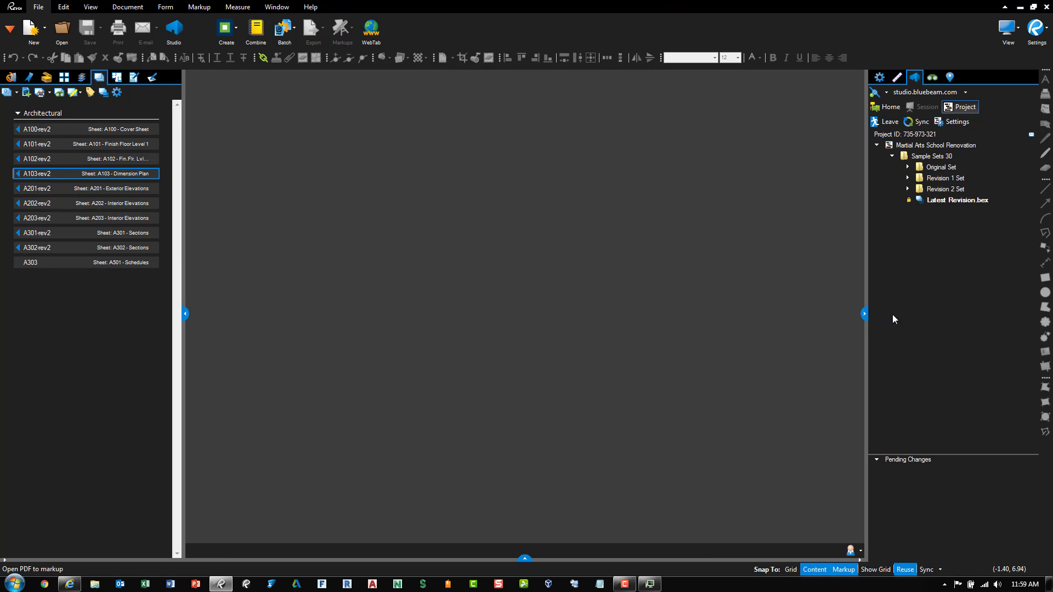
Step: Save the Latest Revision set and close it
{"action": "left_click", "coordinate": [17, 93]}
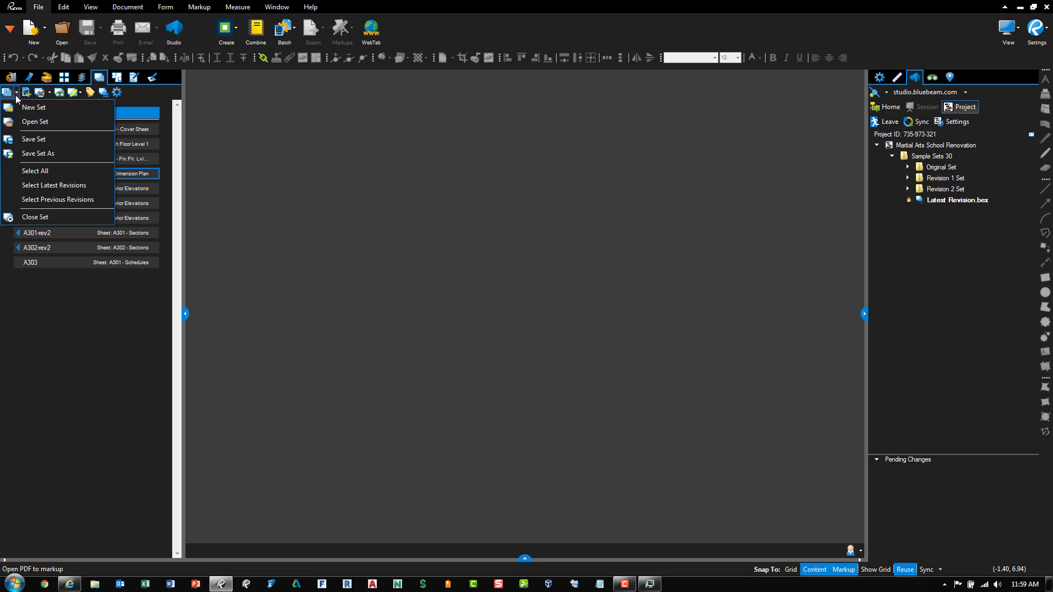
{"action": "left_click", "coordinate": [42, 143]}
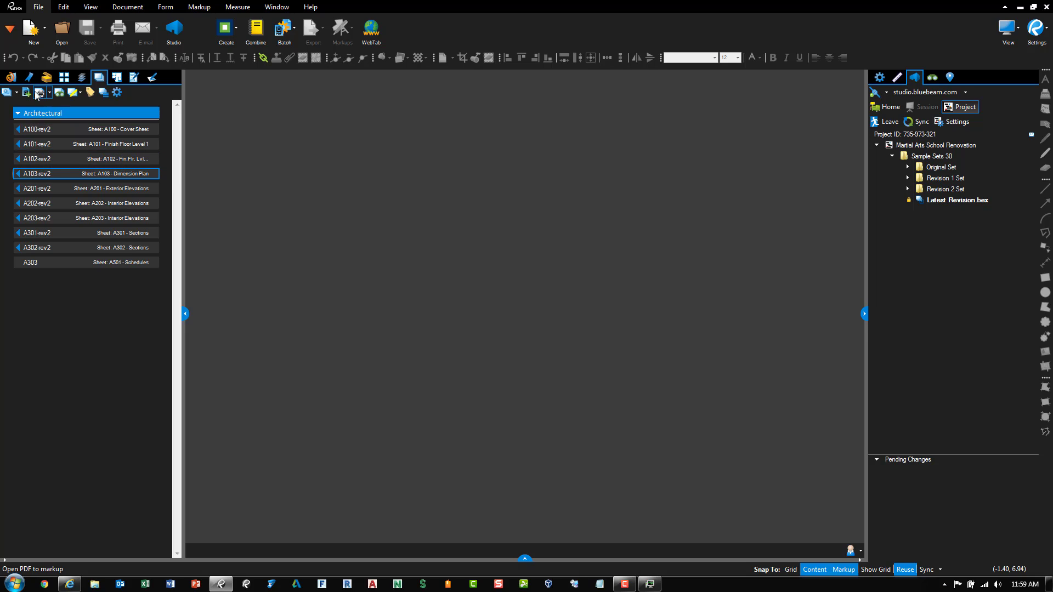
{"action": "left_click", "coordinate": [16, 92]}
{"action": "left_click", "coordinate": [54, 217]}
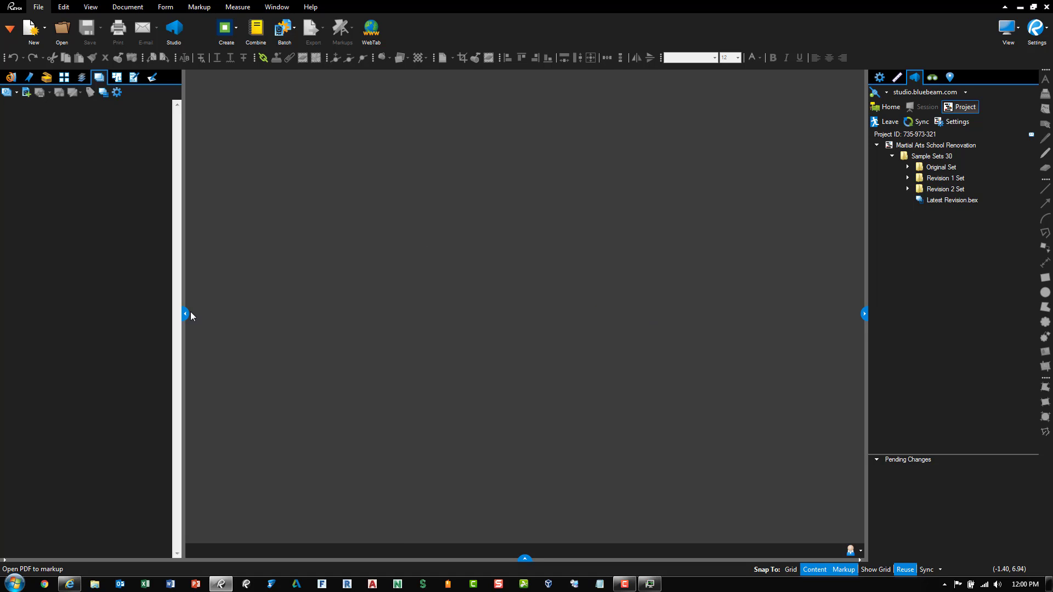
{"action": "left_click_drag", "start_coordinate": [184, 313], "coordinate": [173, 310]}
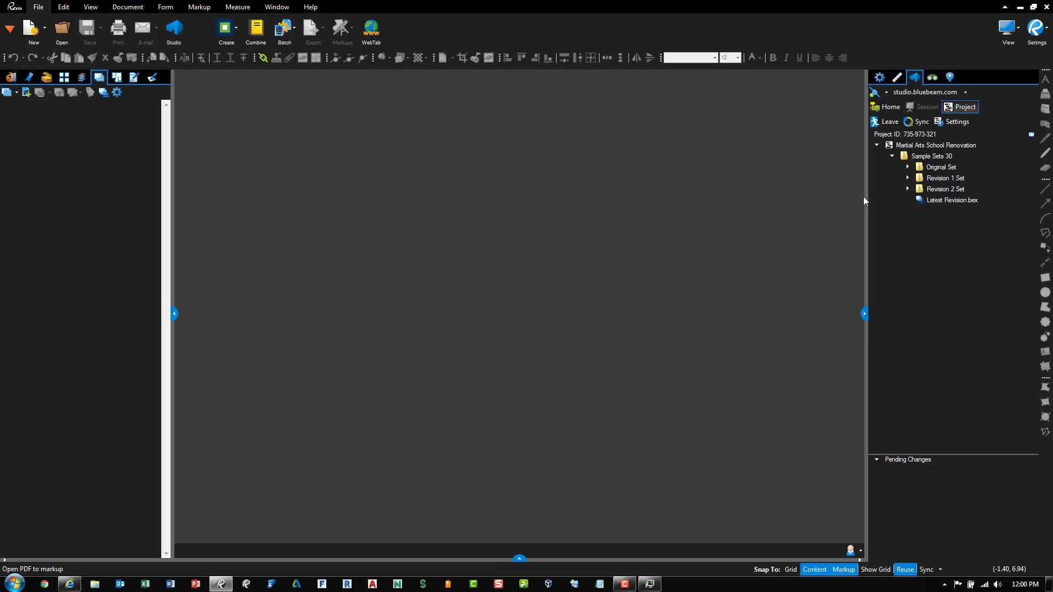